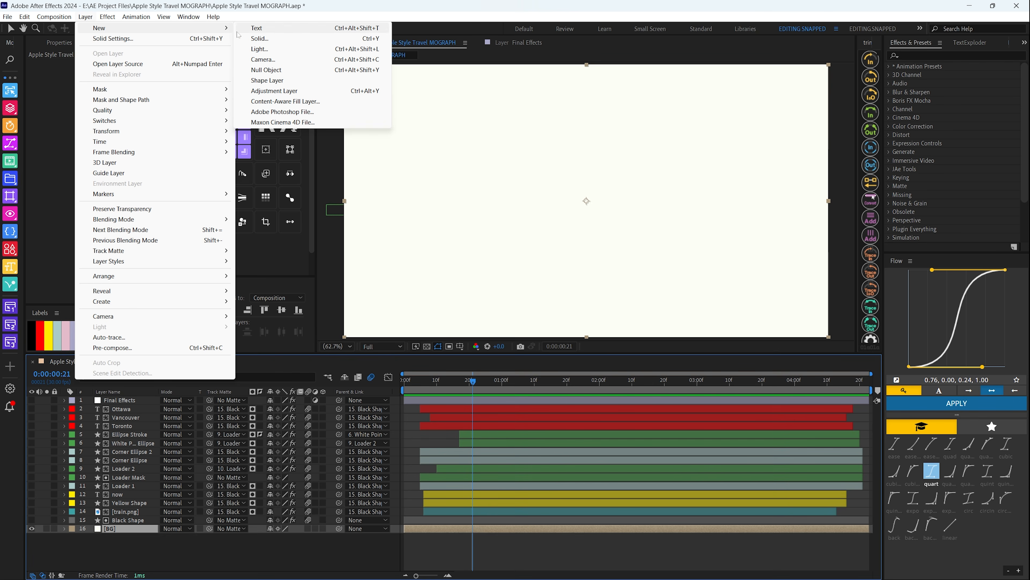
Review the BG solid's size and color settings, as well as the composition's basic settings
click(117, 536)
click(116, 529)
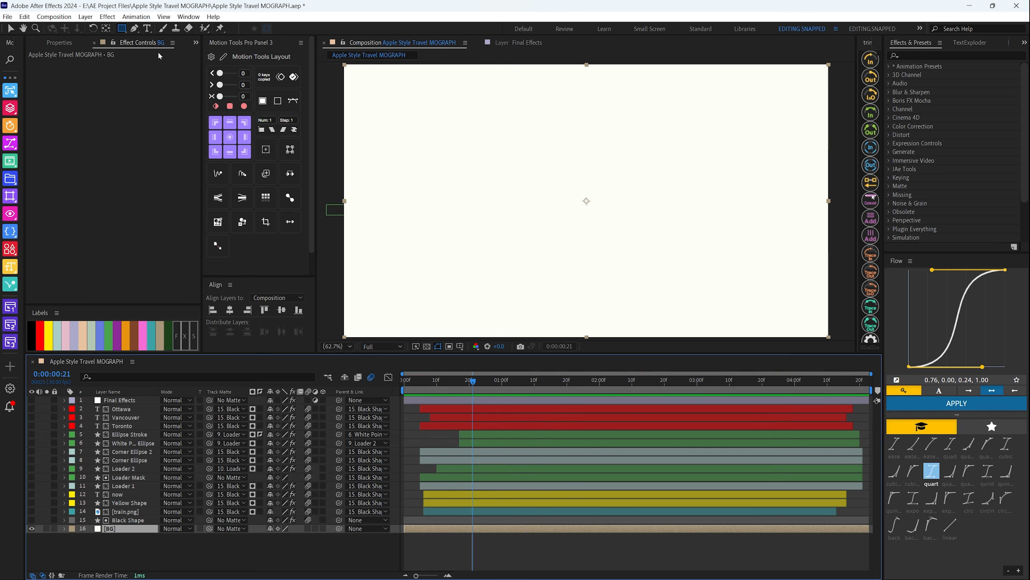
click(85, 16)
click(101, 39)
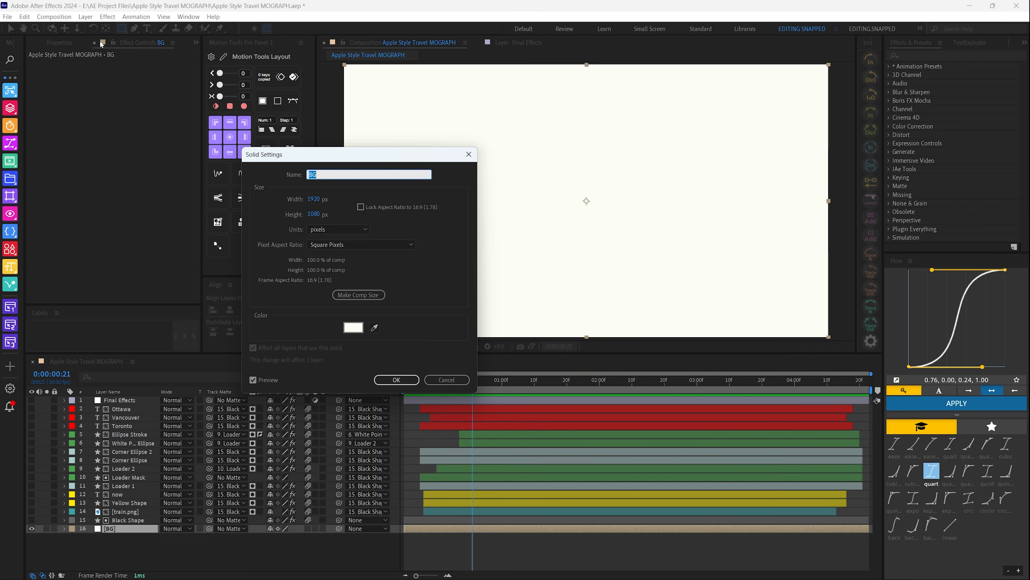
click(356, 327)
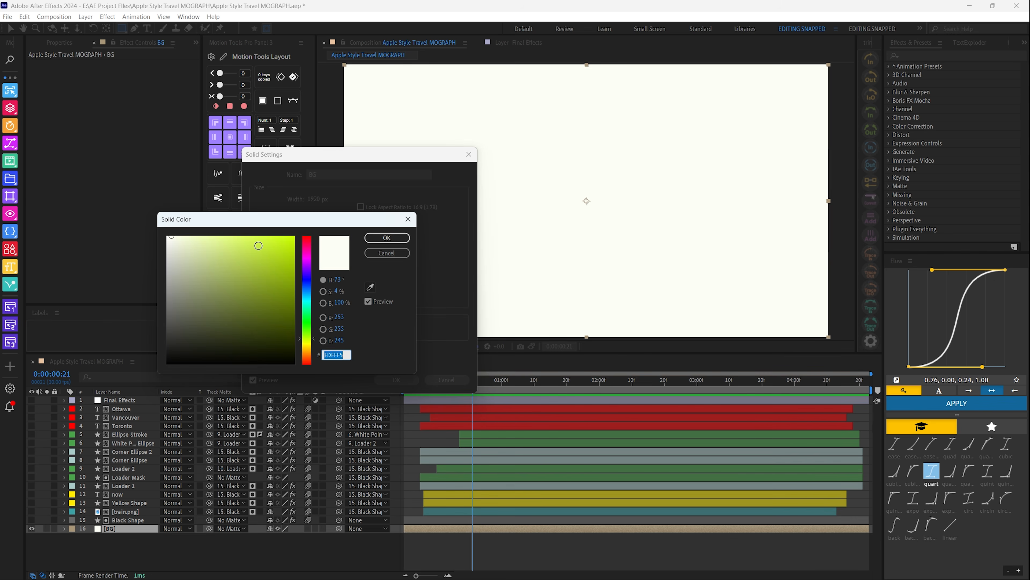
click(387, 237)
click(397, 380)
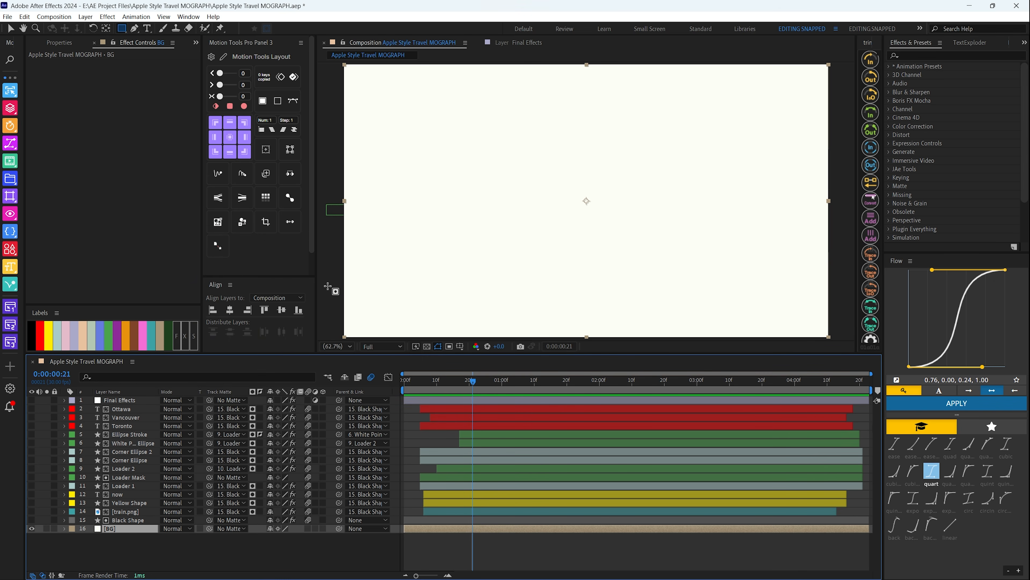
key(ctrl+k)
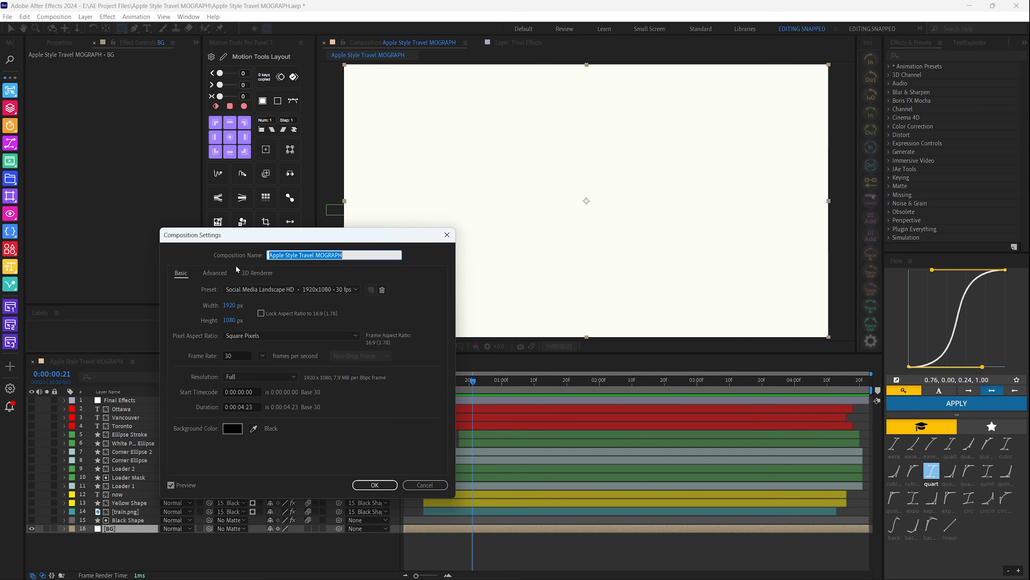
click(372, 484)
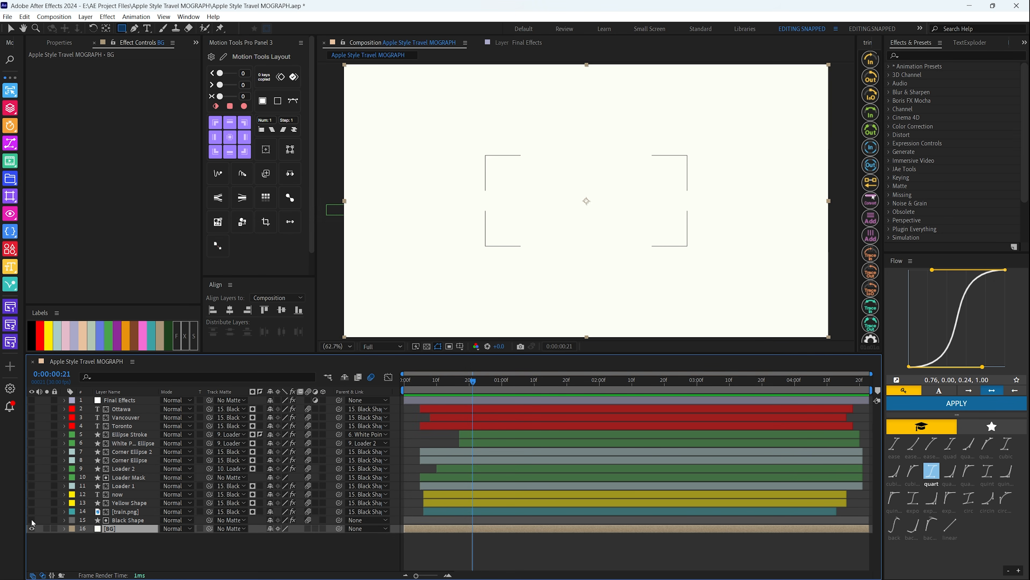
Make the Black Shape layer visible and inspect its fill color, shape properties and applied effects
click(32, 520)
click(129, 520)
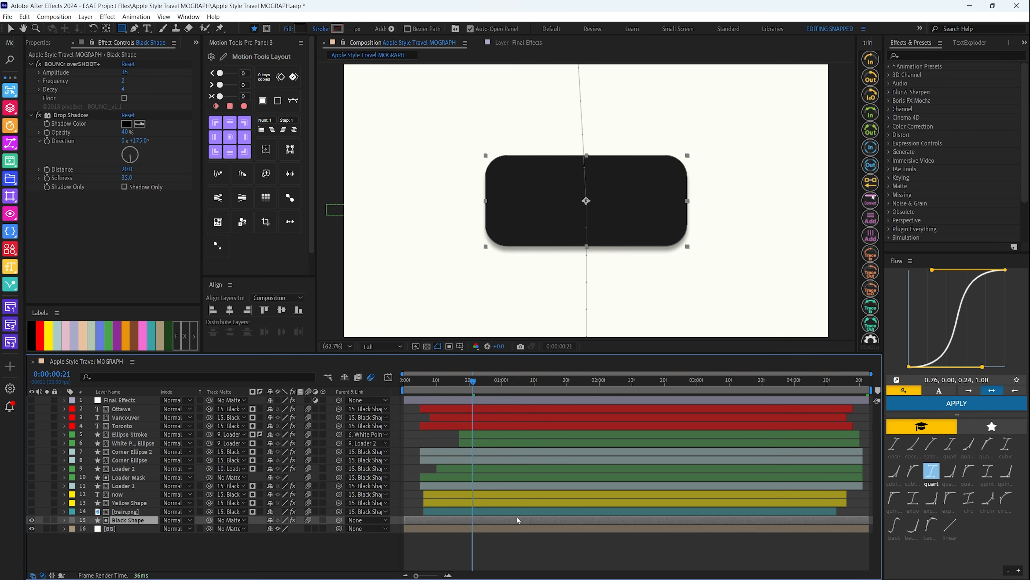
click(122, 29)
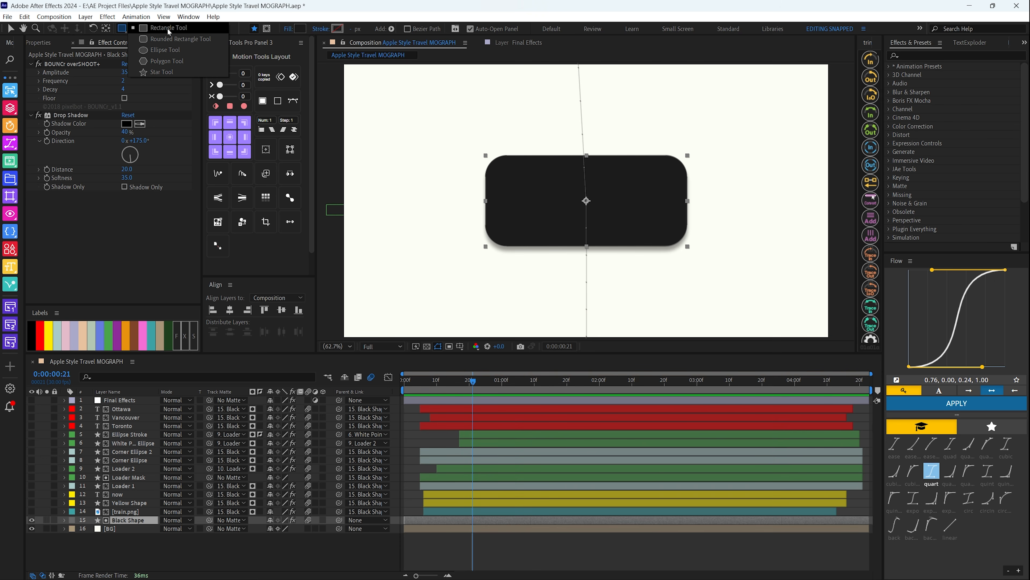
click(162, 38)
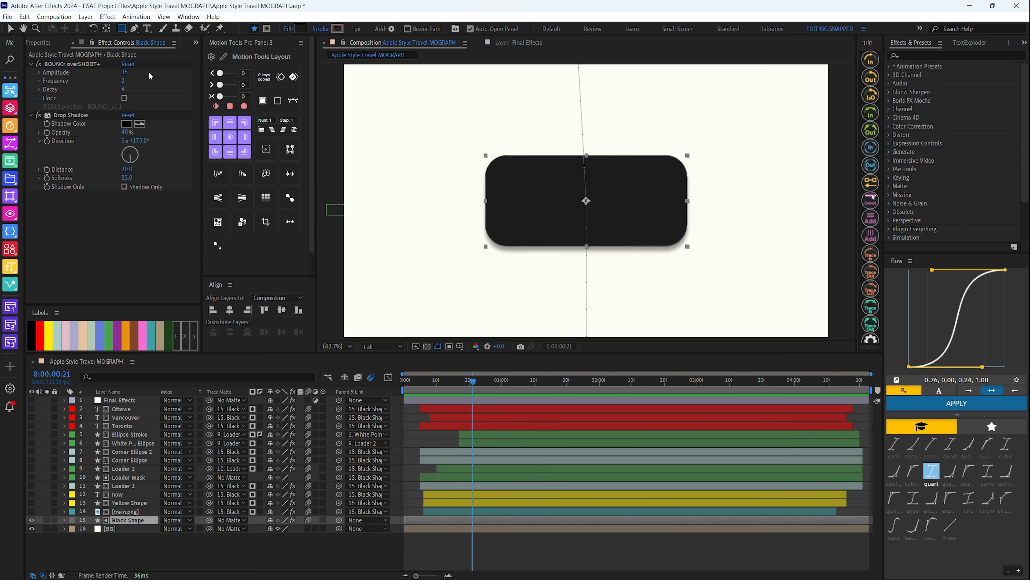
click(299, 28)
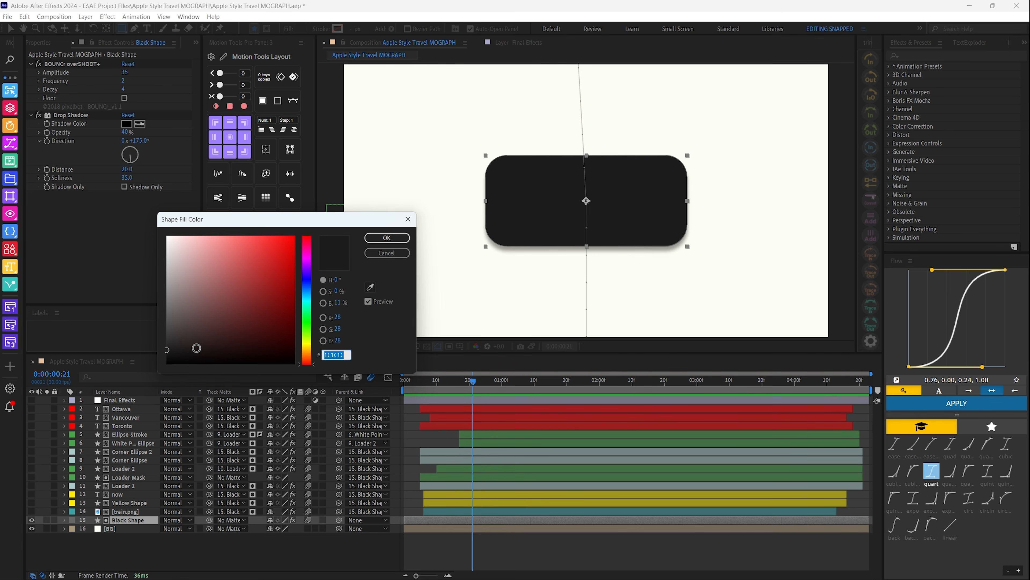
click(387, 237)
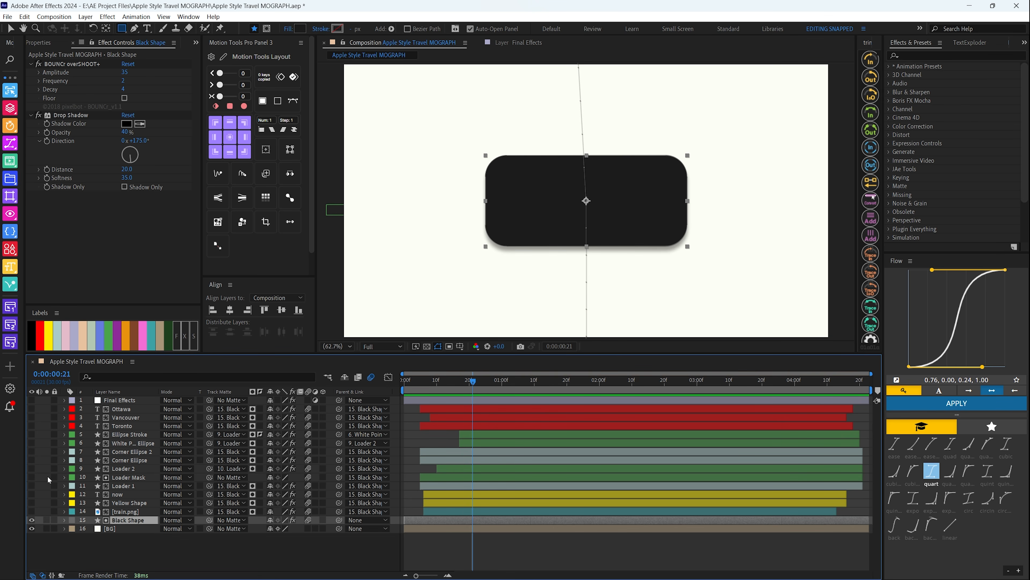
click(48, 43)
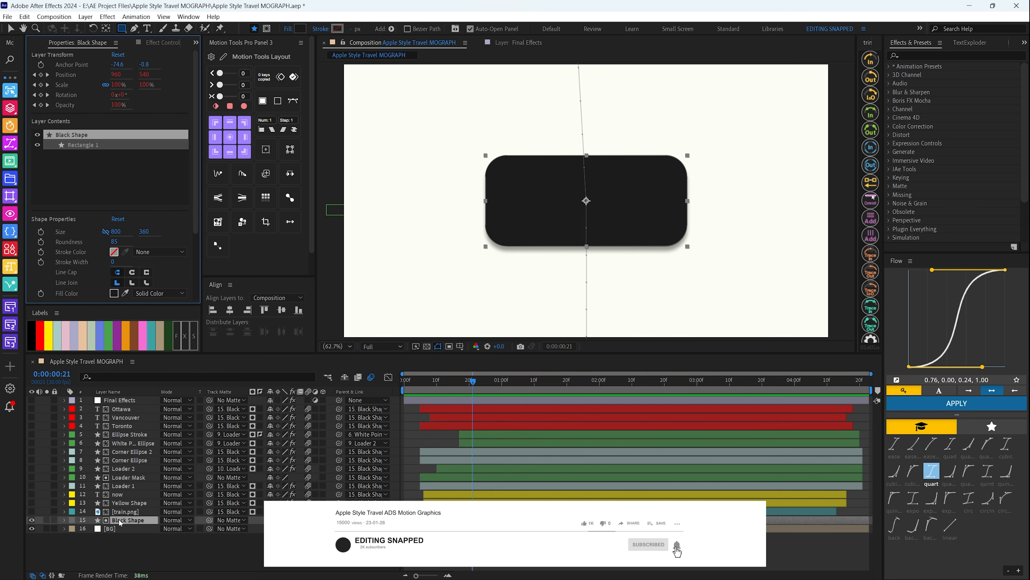
click(154, 42)
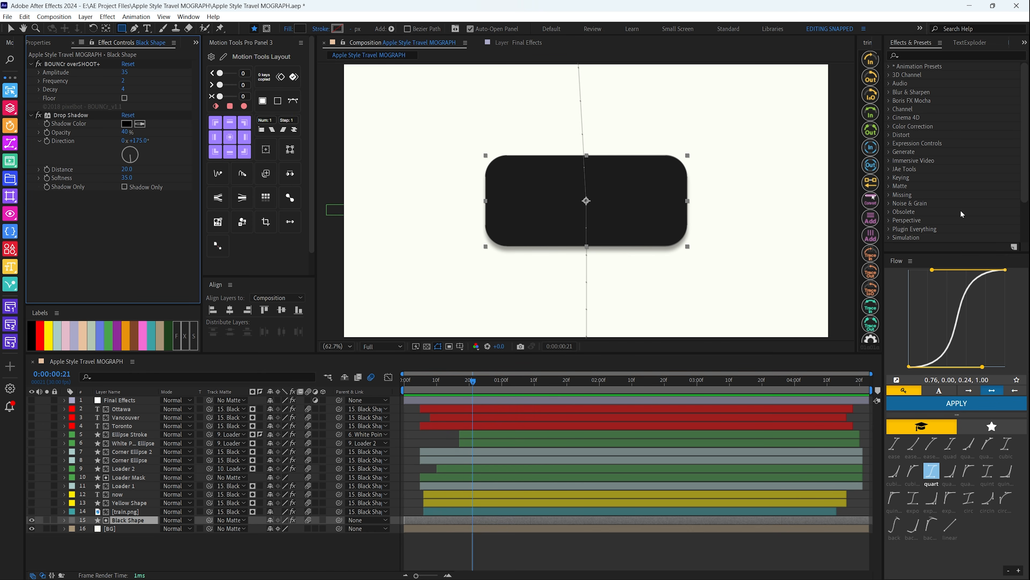
Move the current time to 0:00:01:07, make the train.png layer visible and review its effect settings
key(v)
drag(473, 382, 525, 384)
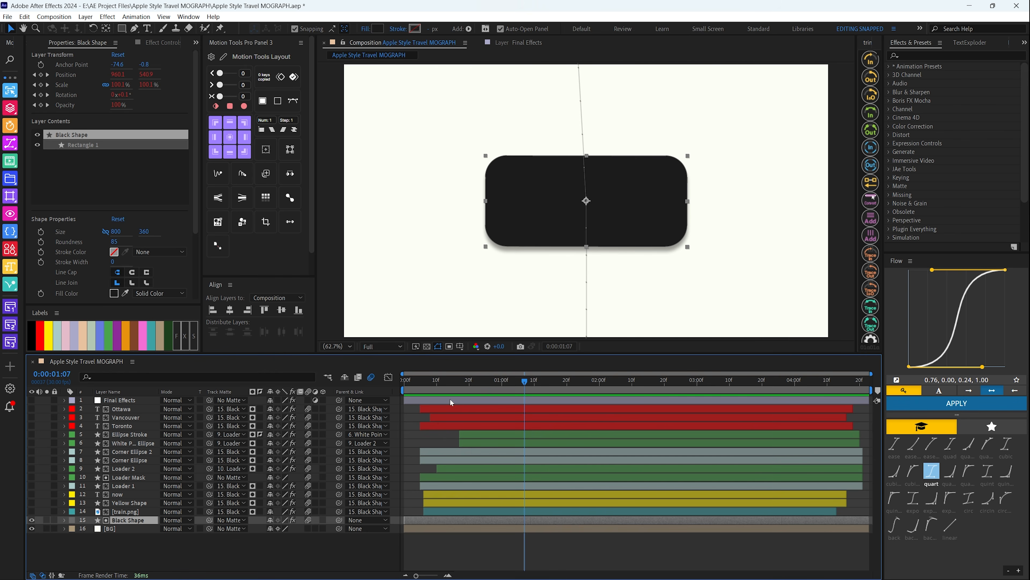
click(32, 511)
click(125, 512)
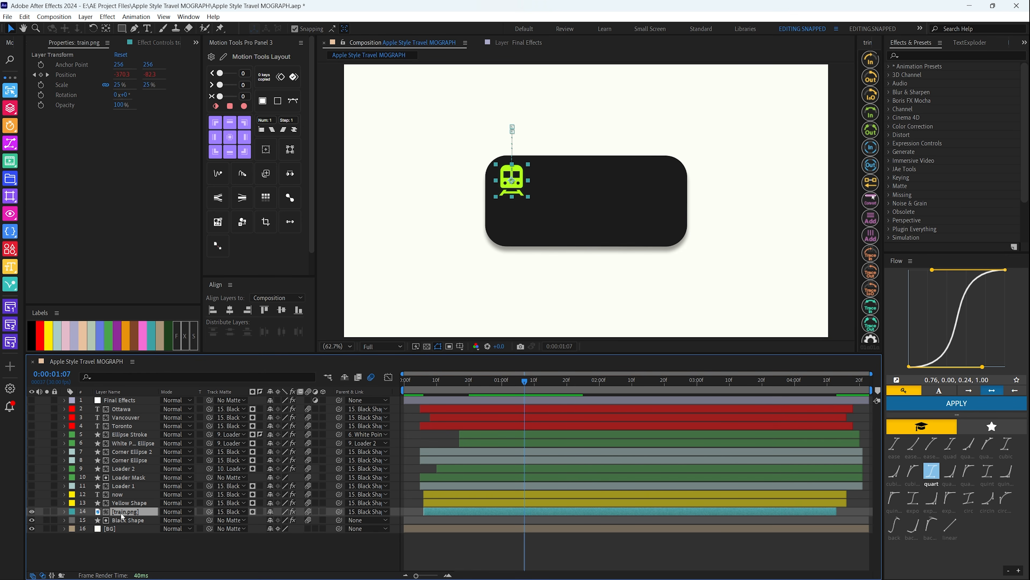
click(161, 42)
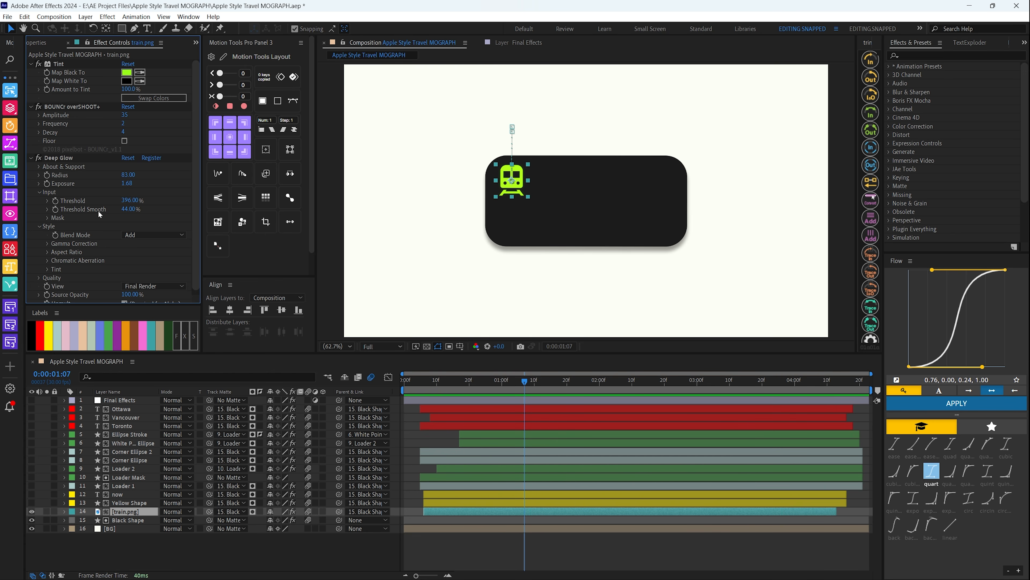
scroll(98, 210, down, 1)
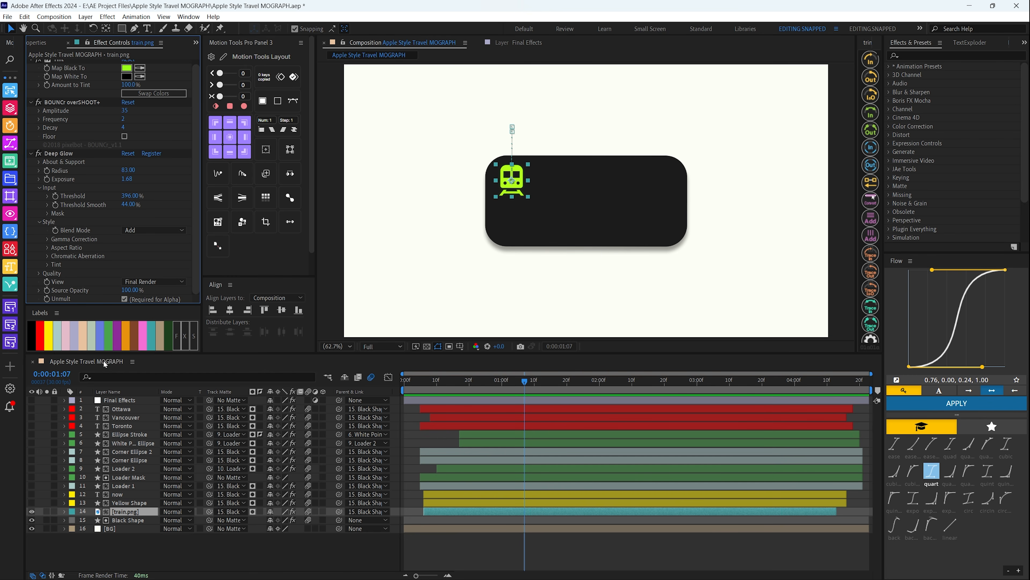
click(119, 513)
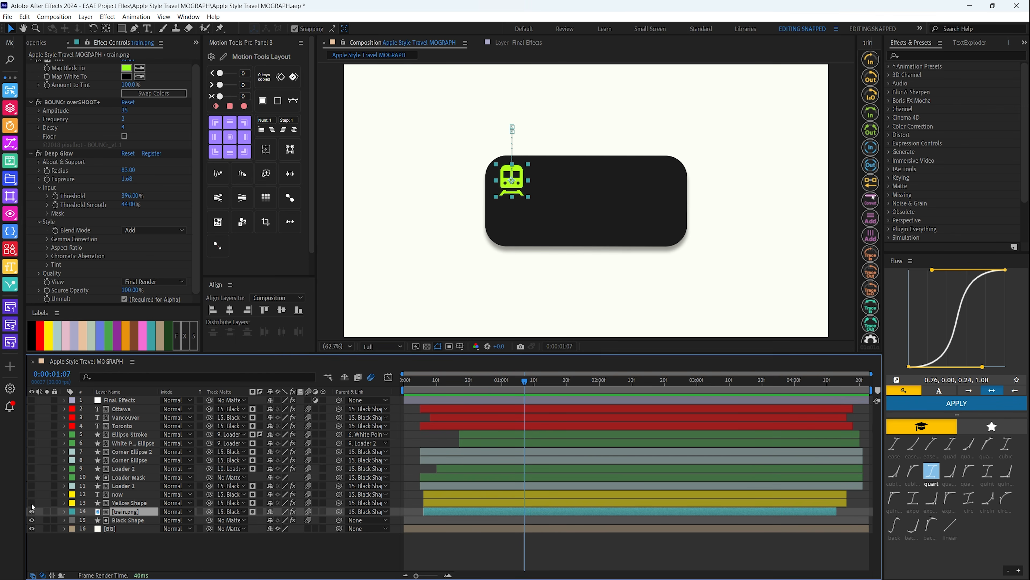
Make the Yellow Shape layer visible and inspect its effects, shape properties, fill color and stroke color
click(31, 503)
click(127, 504)
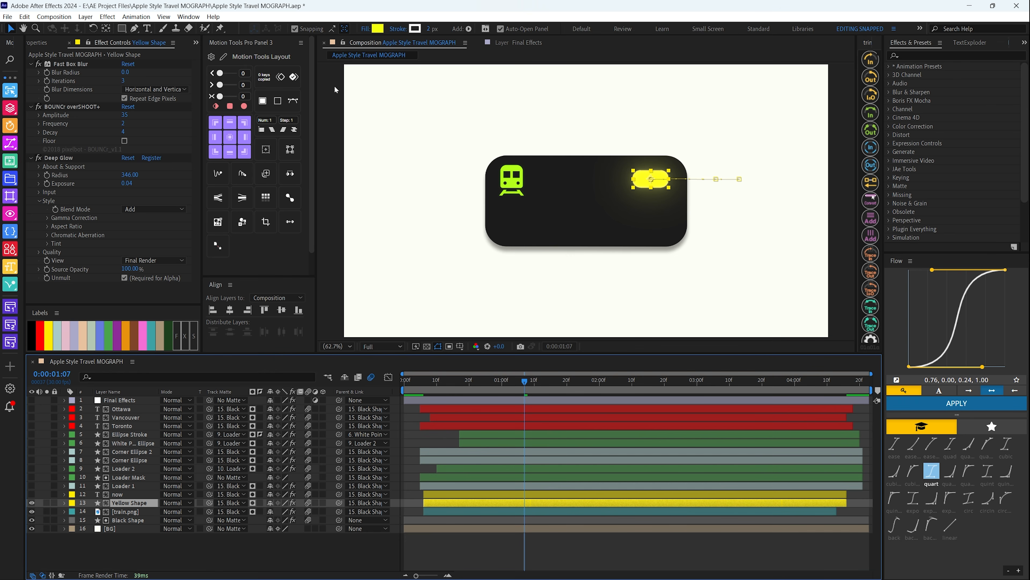
click(38, 43)
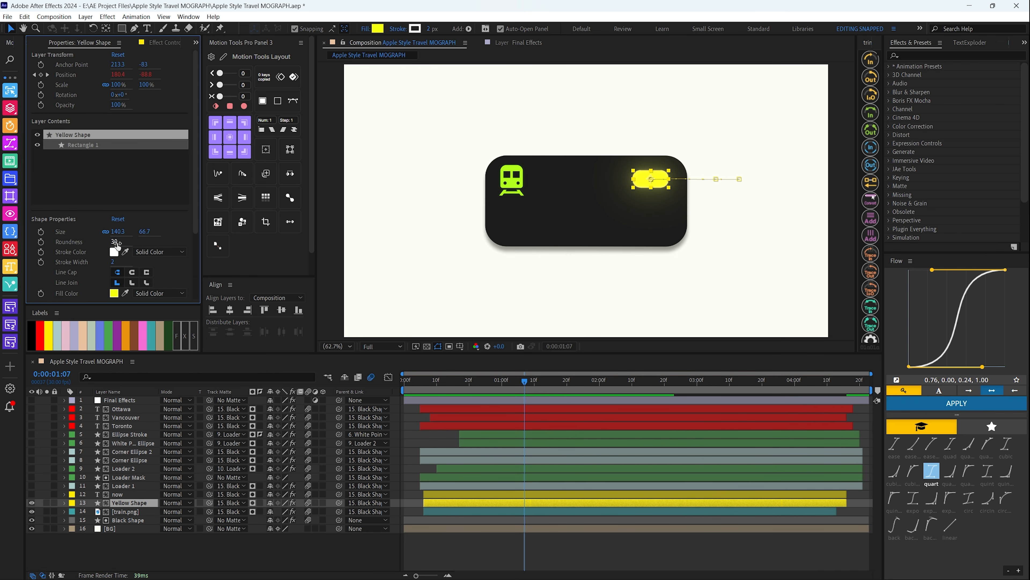
click(378, 28)
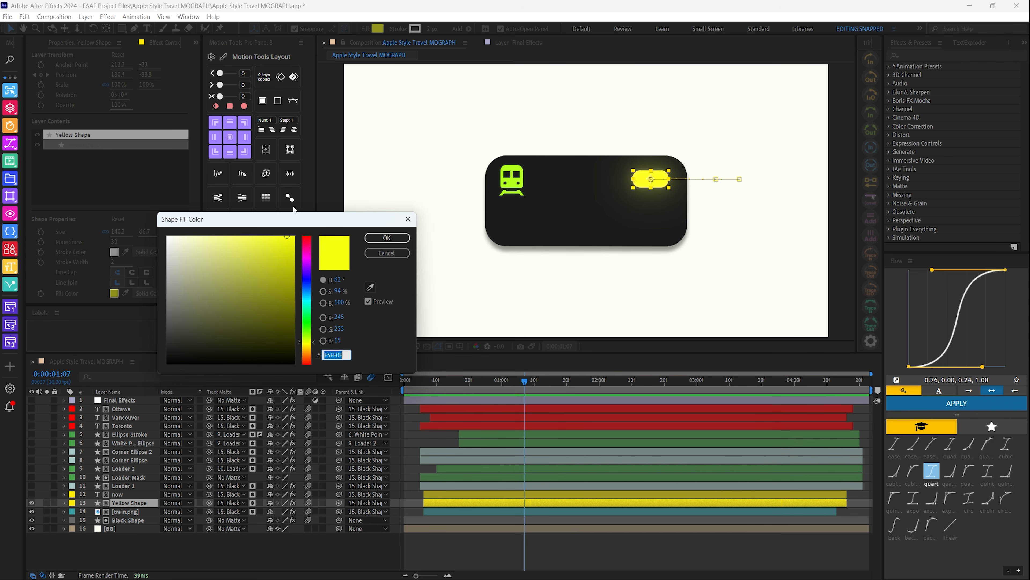
click(387, 237)
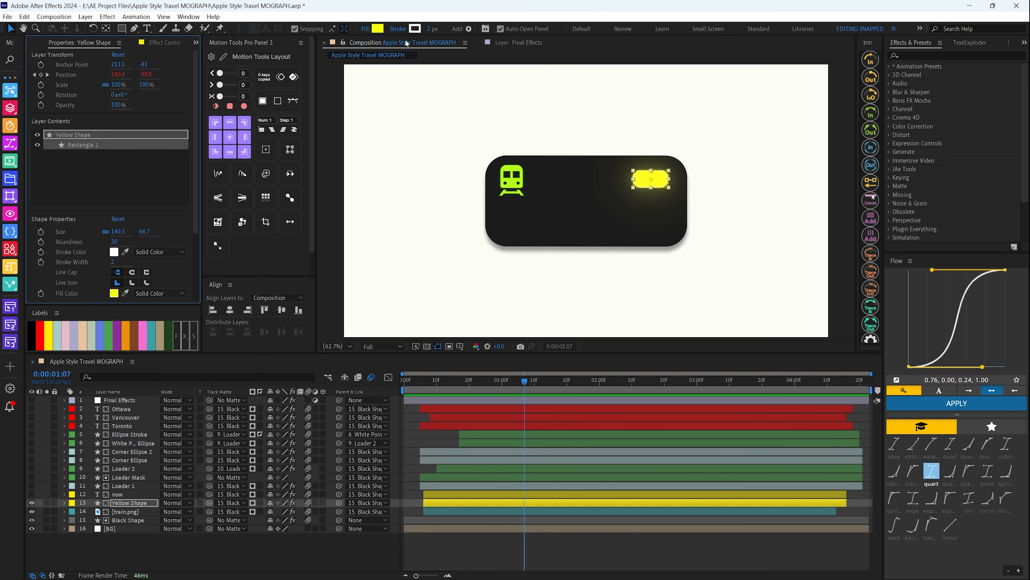
click(416, 29)
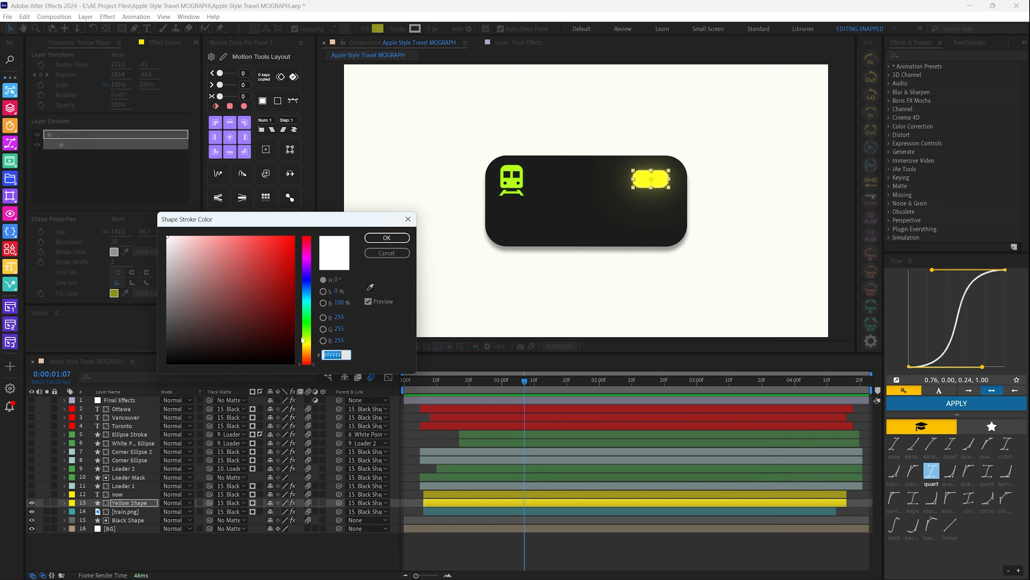
click(370, 253)
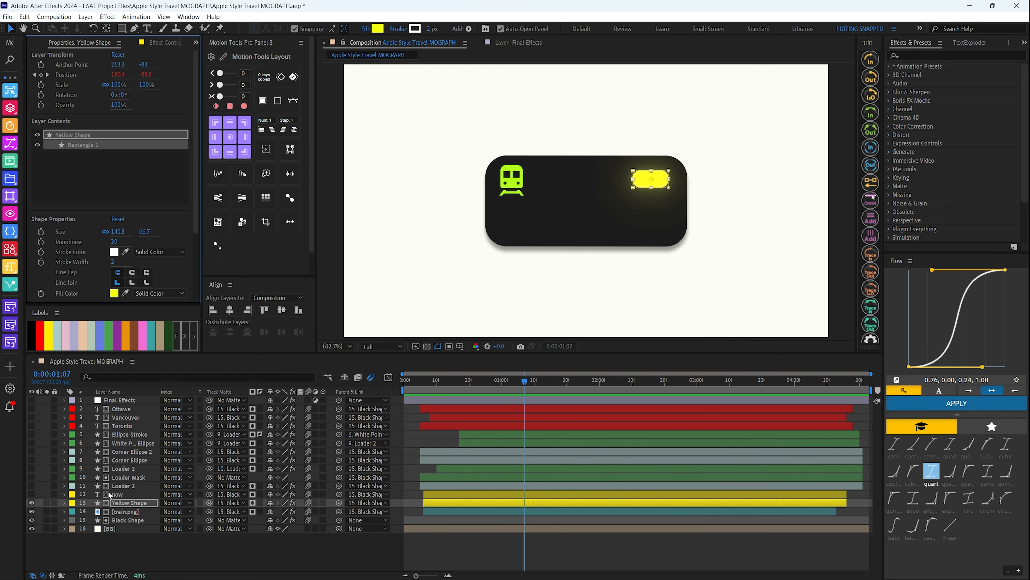
Make the "now" text layer visible and view its text properties
click(31, 494)
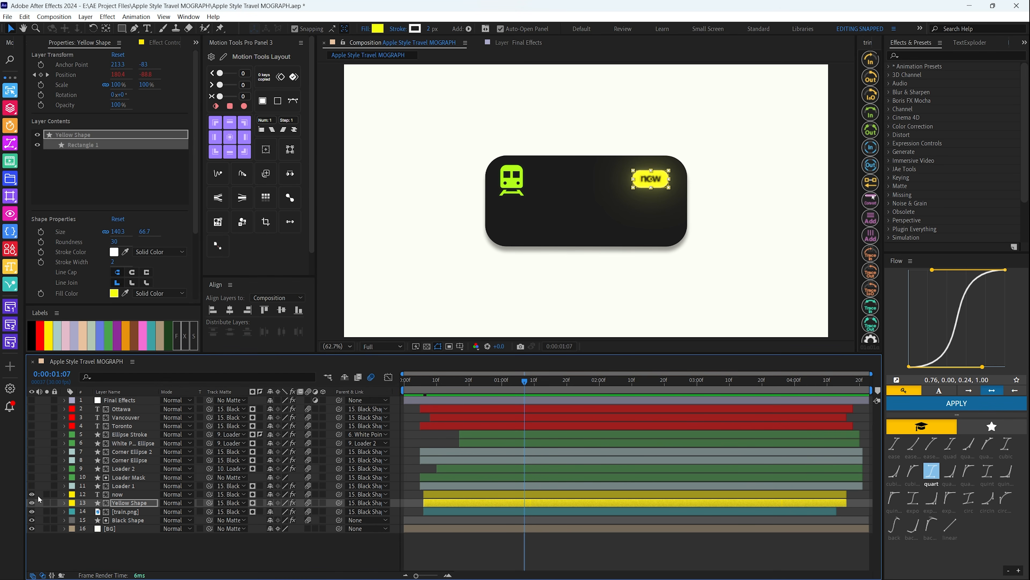
click(134, 495)
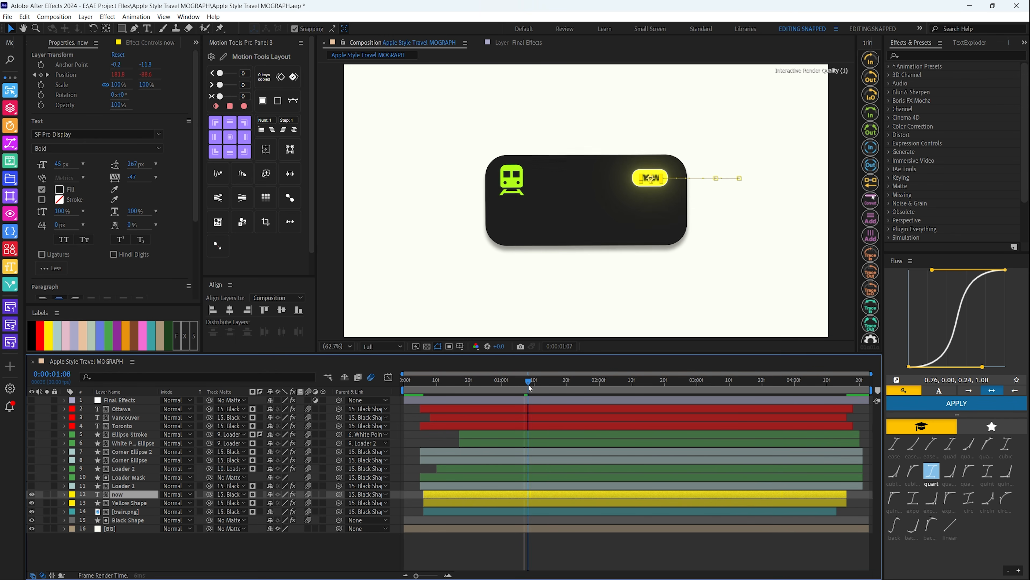
key(ctrl+shift+a)
click(127, 494)
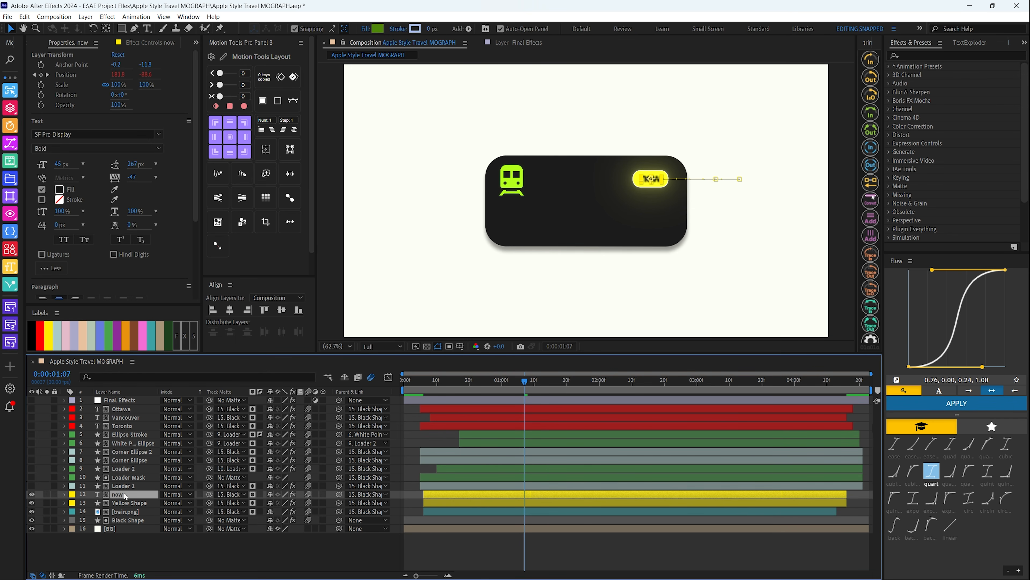
Set the Fast Box Blur's Blur Radius to 3 on the Yellow Shape layer
click(127, 503)
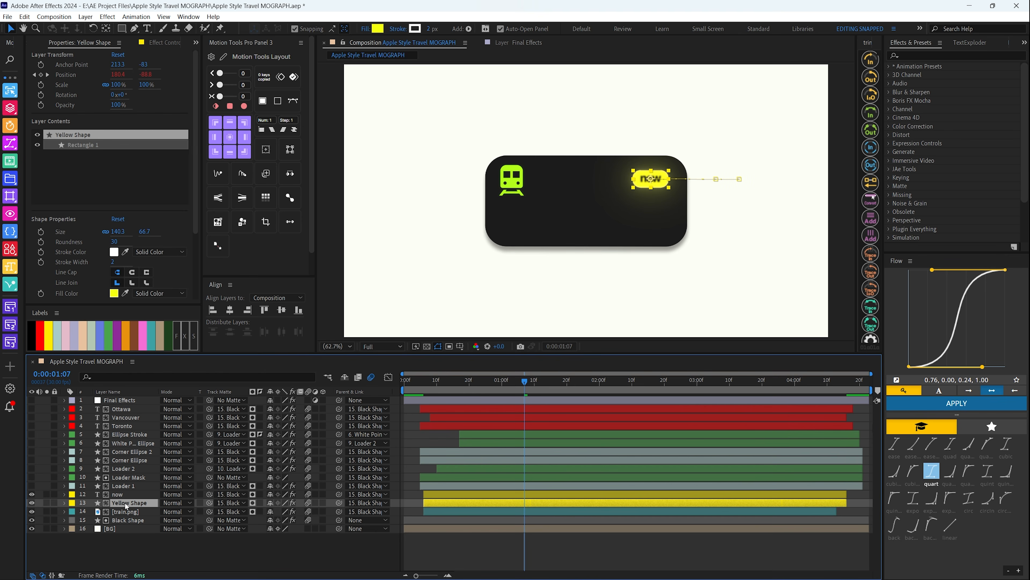
click(152, 43)
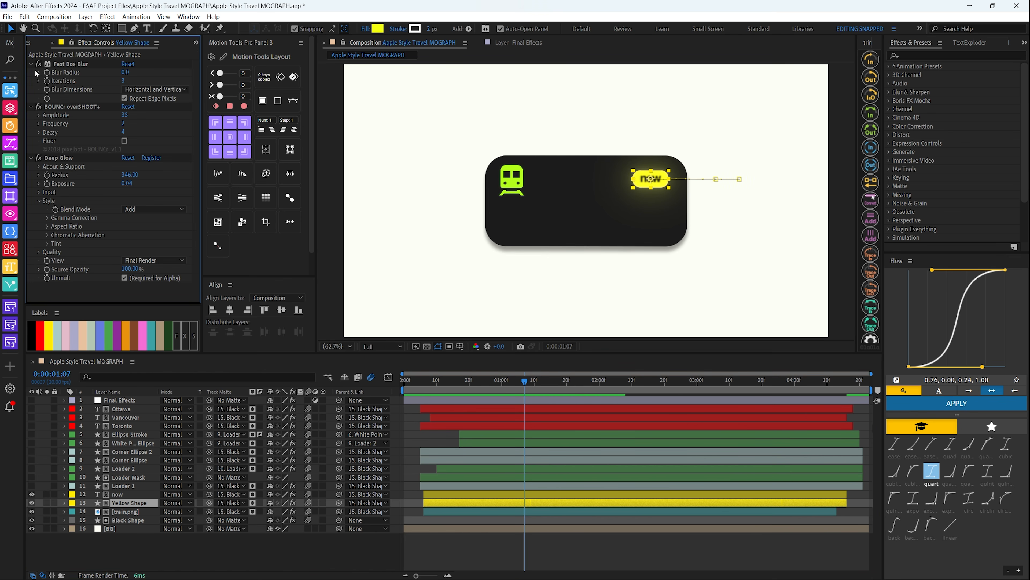
click(128, 73)
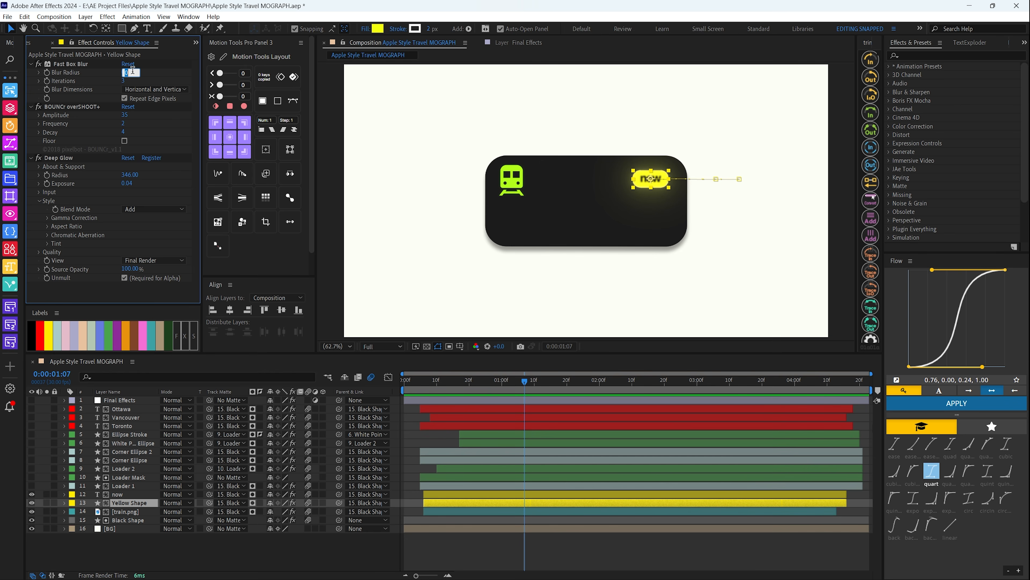
text(3)
key(Return)
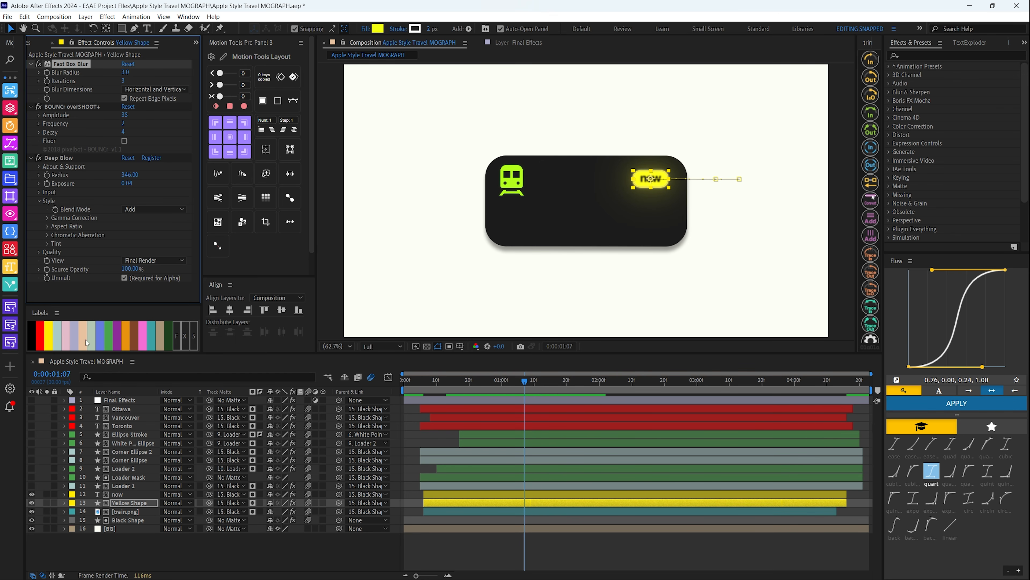
Move the current time to 0:00:00:29, make the Loader 1 layer visible and inspect its effects, shape properties and fill color
drag(482, 385, 499, 383)
click(31, 486)
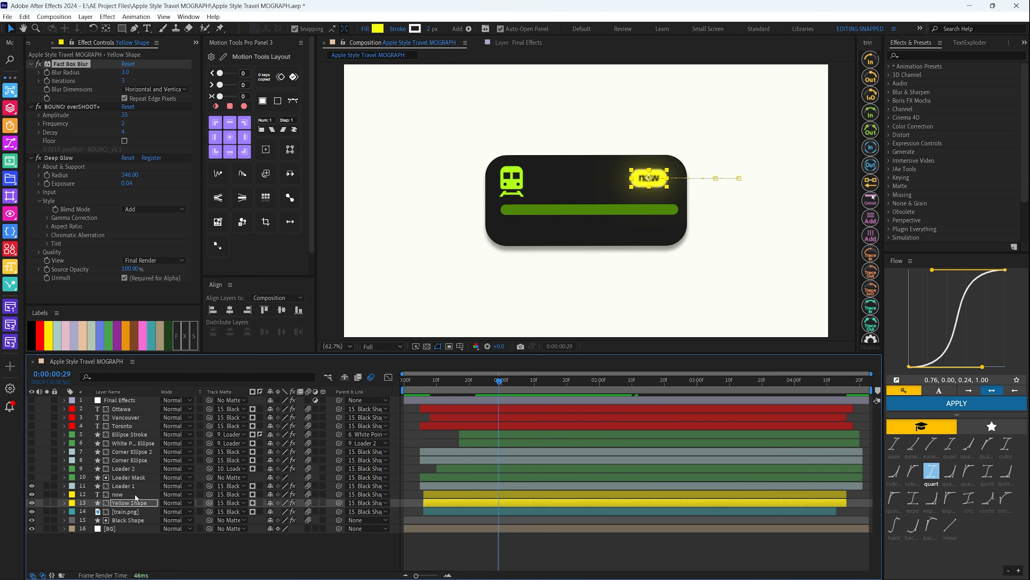
click(111, 484)
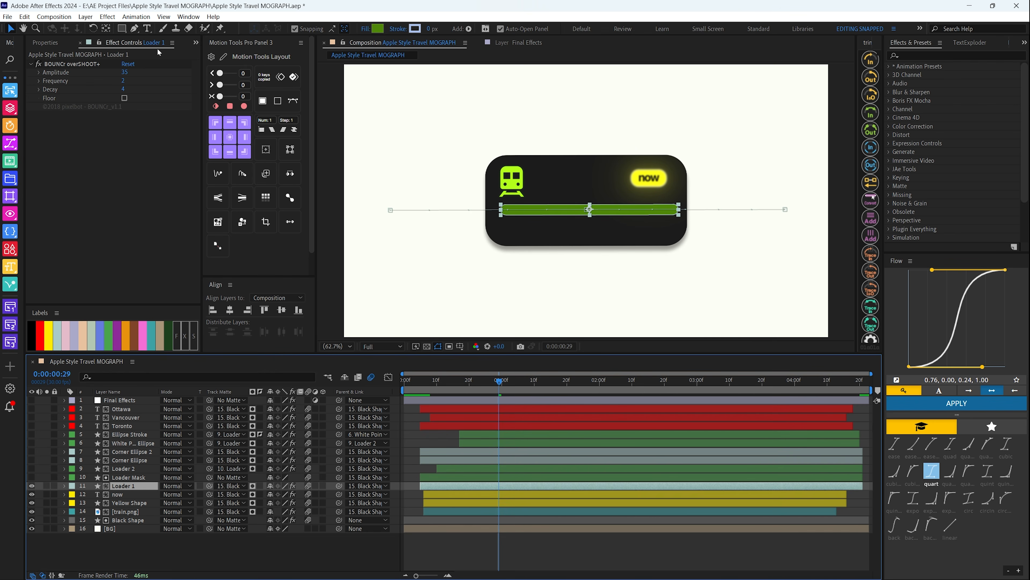
click(35, 42)
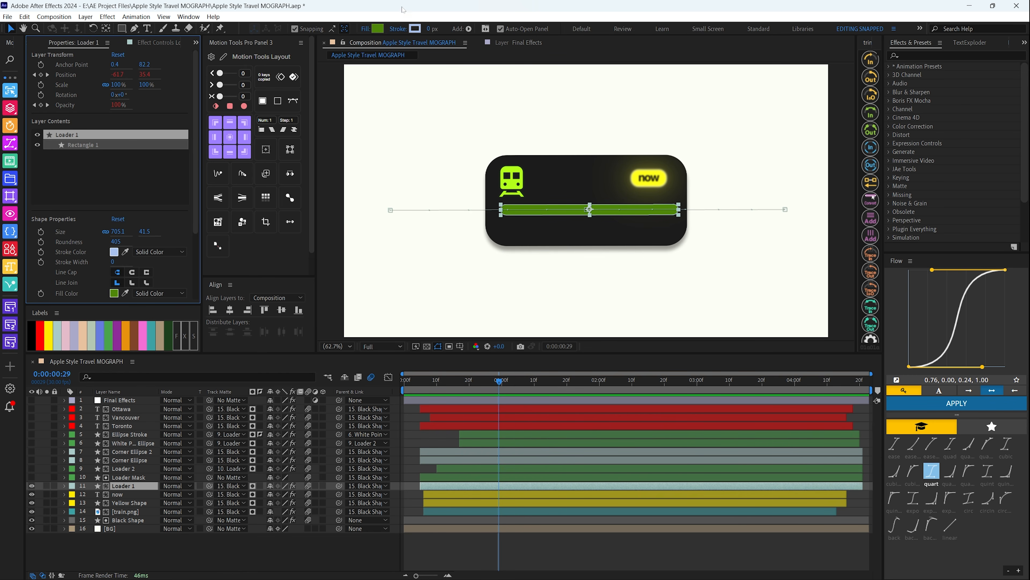
click(113, 293)
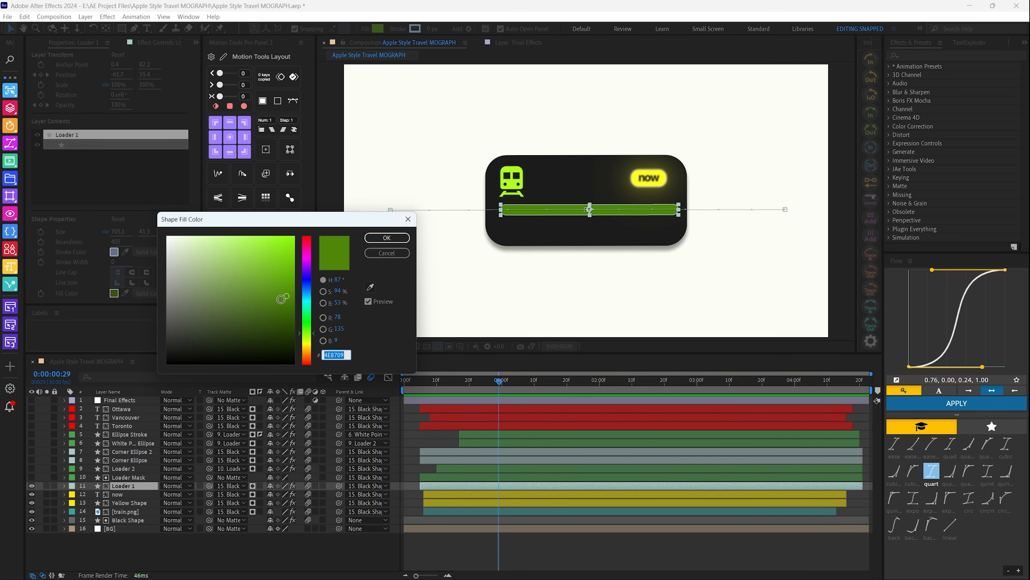
click(387, 237)
Compare the shape properties of the Loader Mask and Loader 1 layers
click(120, 477)
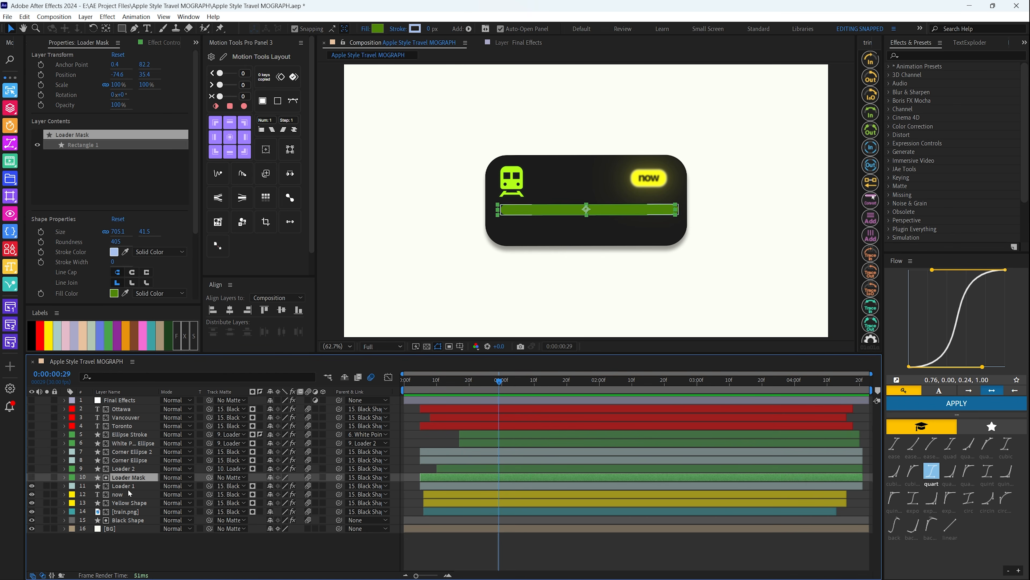
click(125, 486)
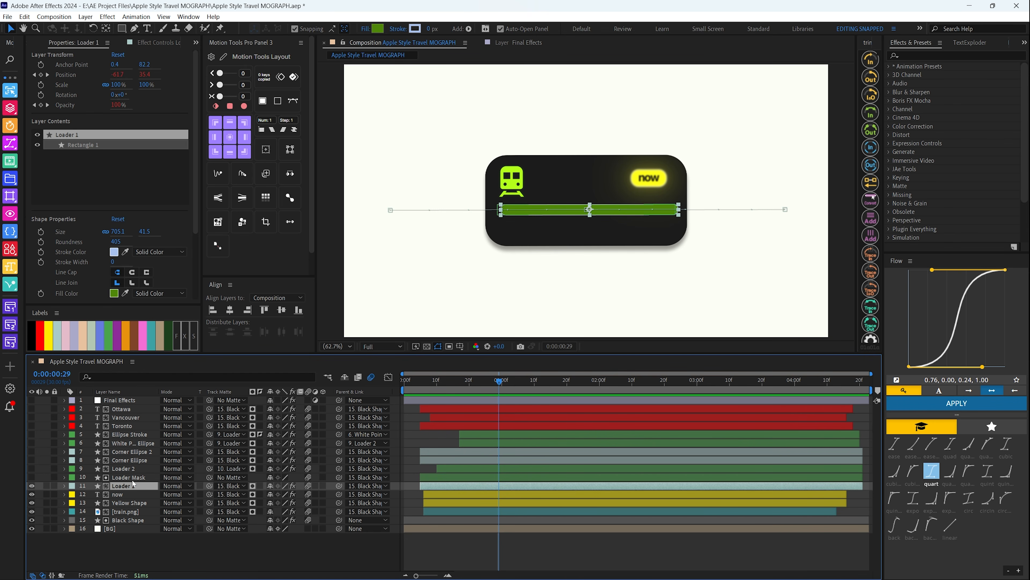
click(124, 478)
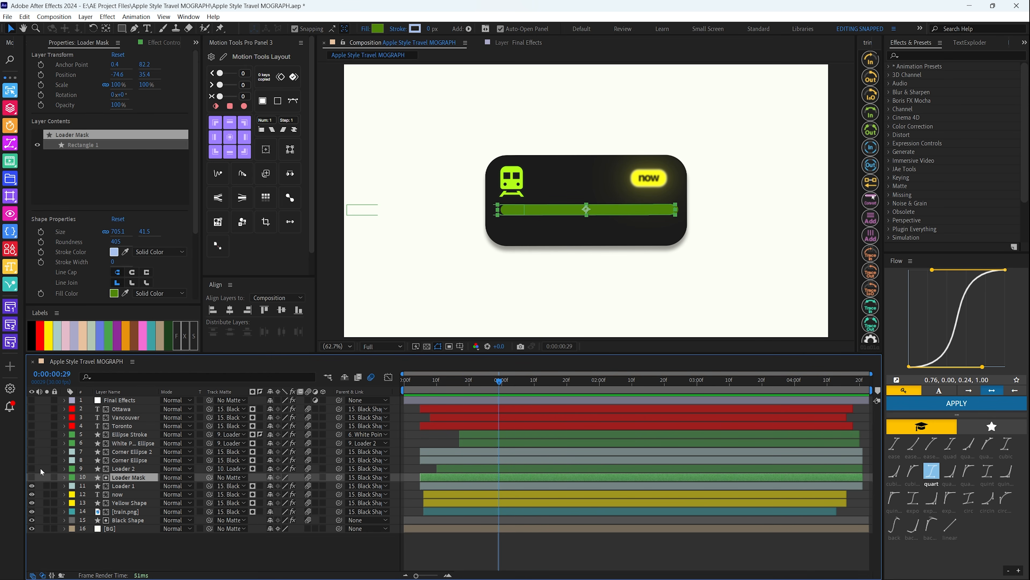
Make the Loader 2 layer visible, advance the current time to 0:00:02:25 and check the layer's fill color
click(32, 468)
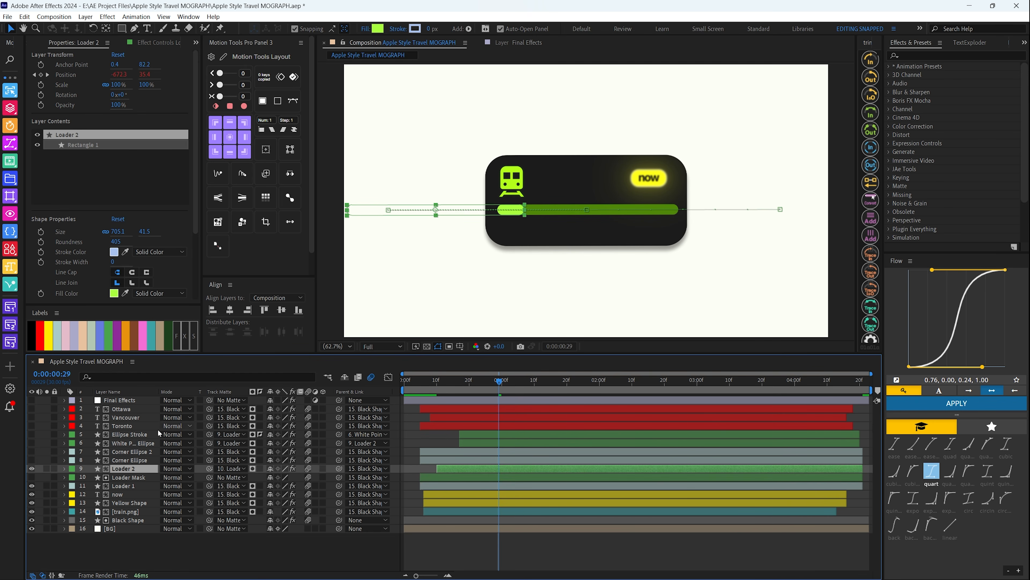
click(622, 381)
drag(625, 392, 681, 387)
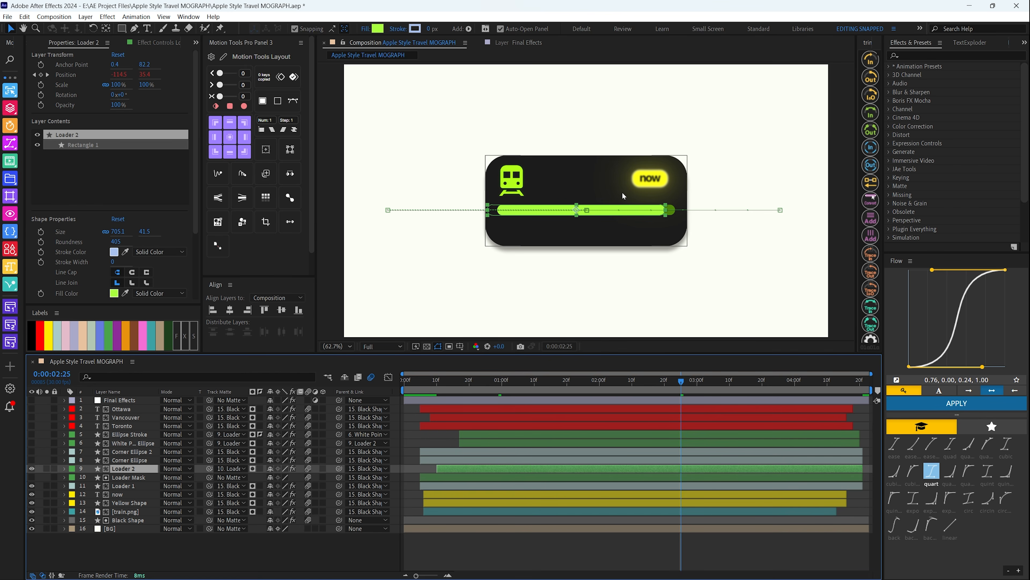
click(114, 293)
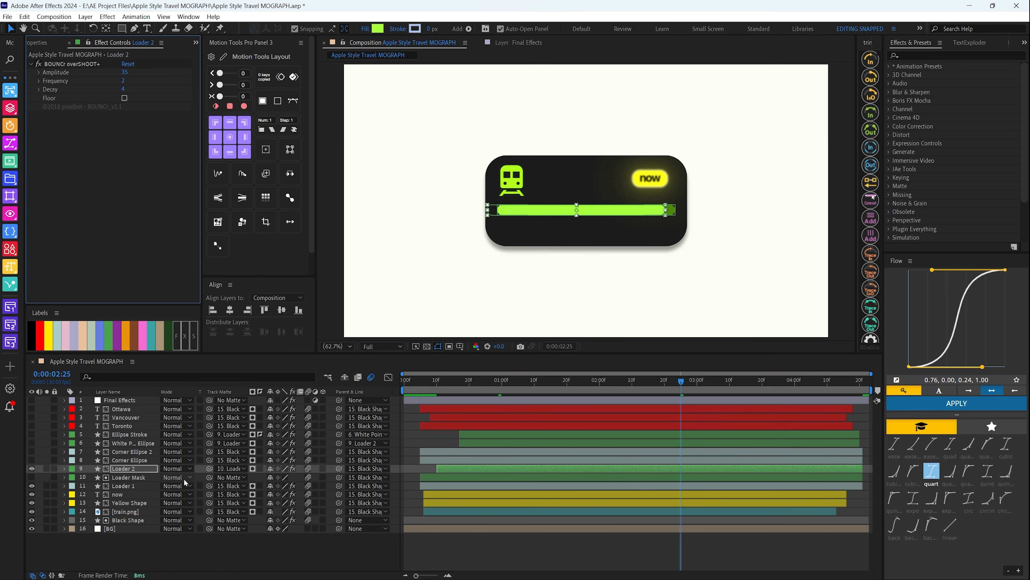
Make the Corner Ellipse and Corner Ellipse 2 layers visible and examine the dots at both ends of the loader bar
click(131, 460)
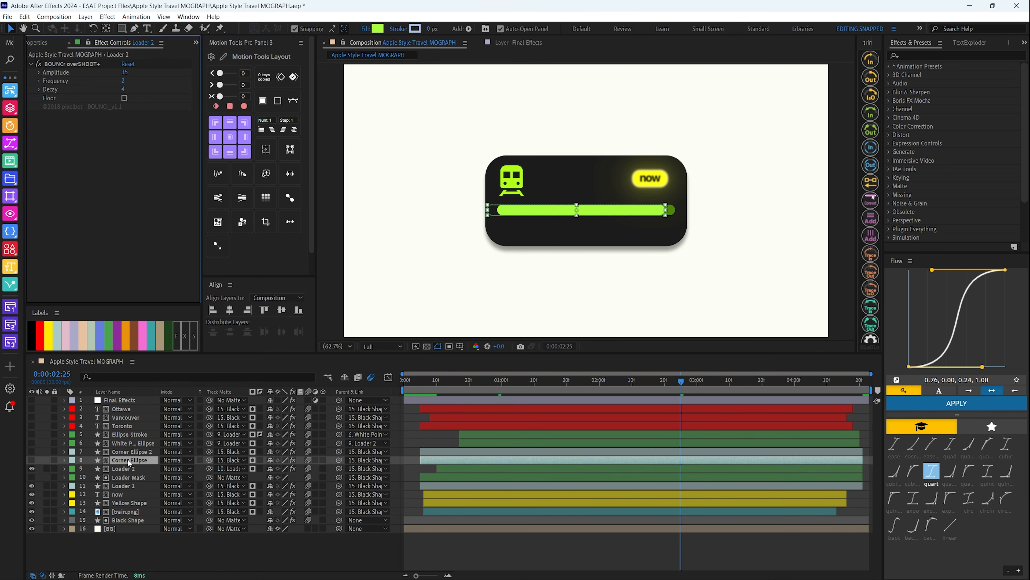
click(31, 460)
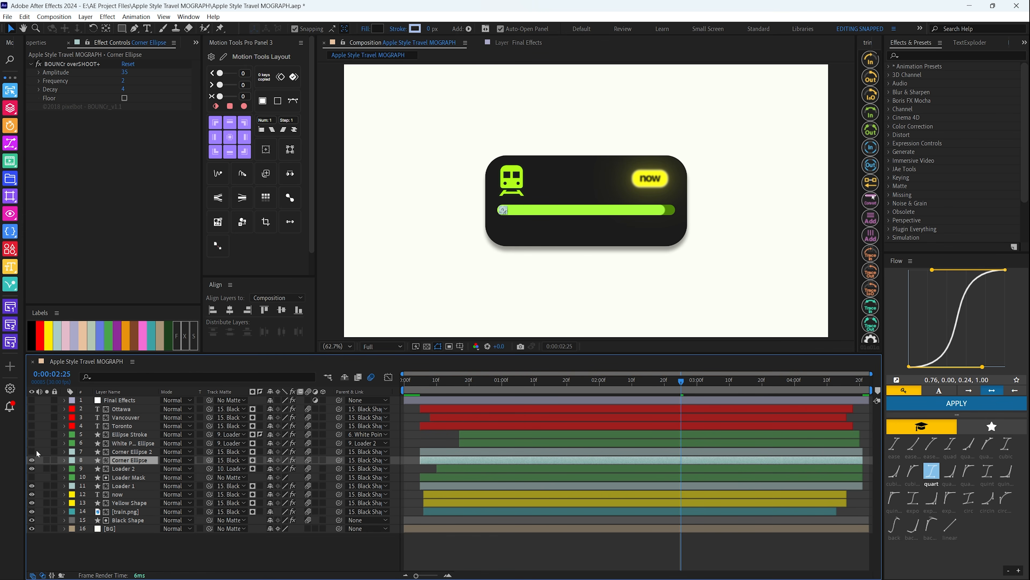
click(157, 451)
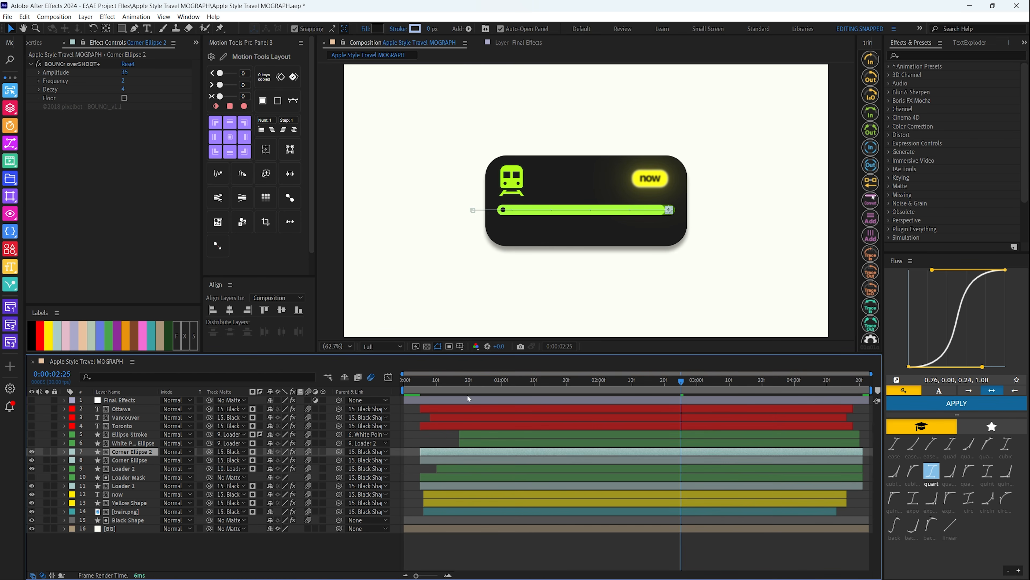
click(342, 548)
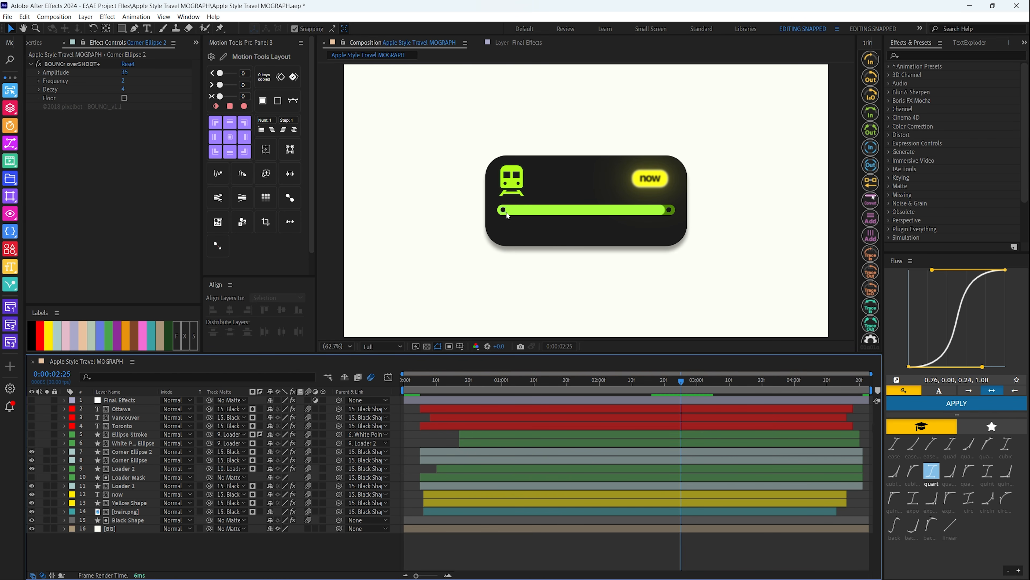
scroll(506, 216, up, 2)
scroll(506, 216, down, 1)
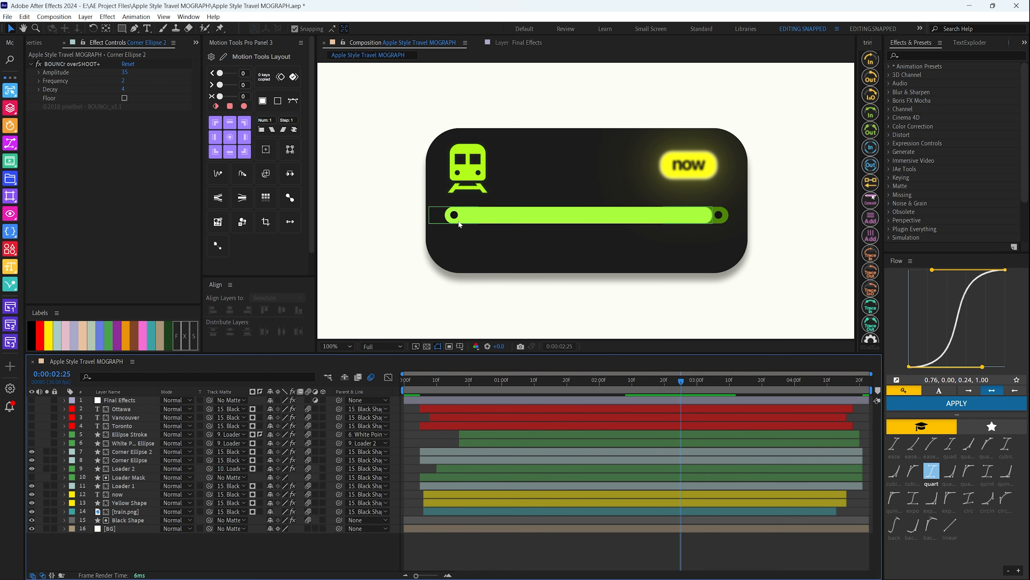
Make the White Point Ellipse layer visible, view its Deep Glow settings and move the current time to 0:00:01:16
click(32, 442)
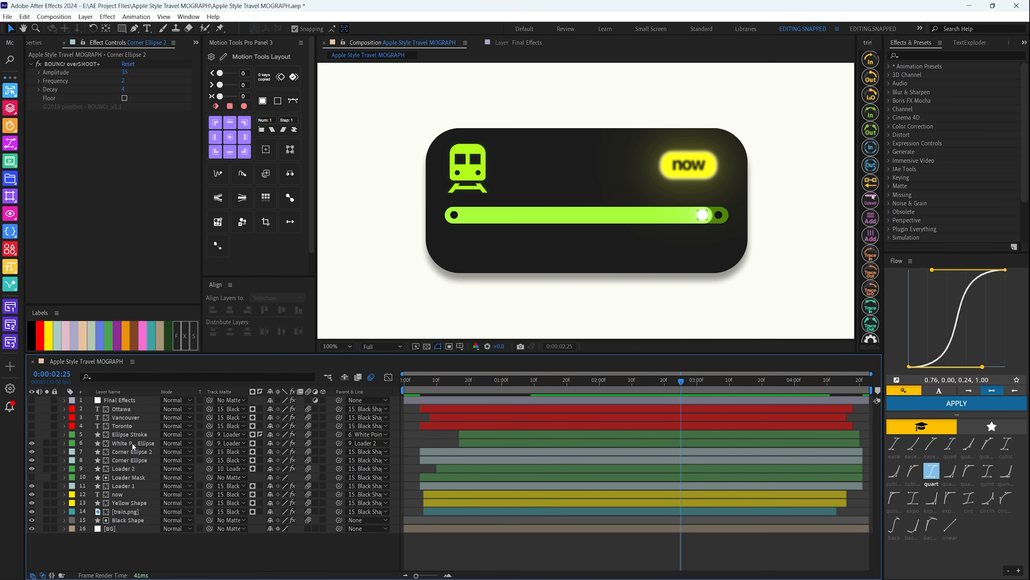
click(132, 442)
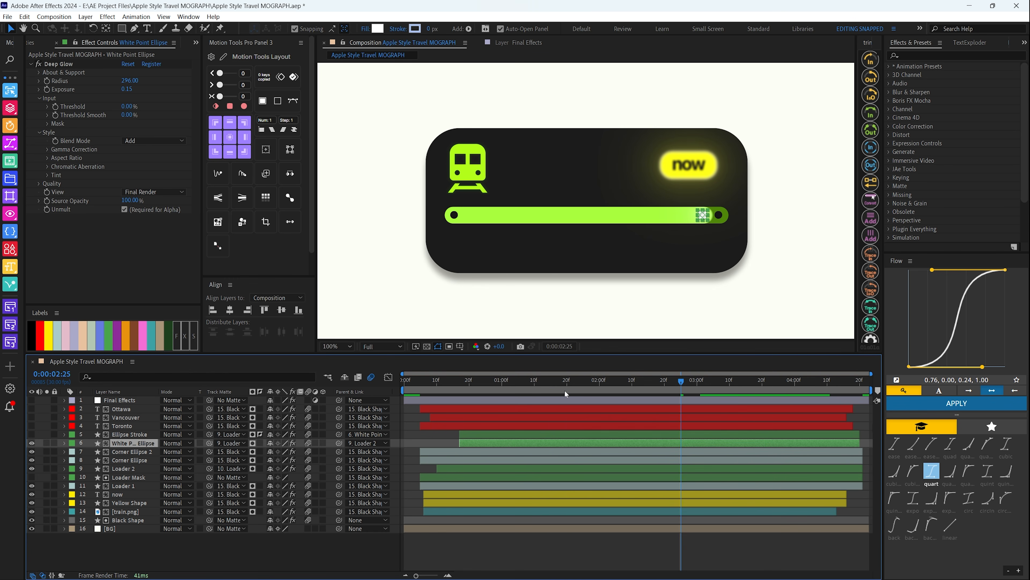
drag(565, 388, 555, 386)
click(294, 557)
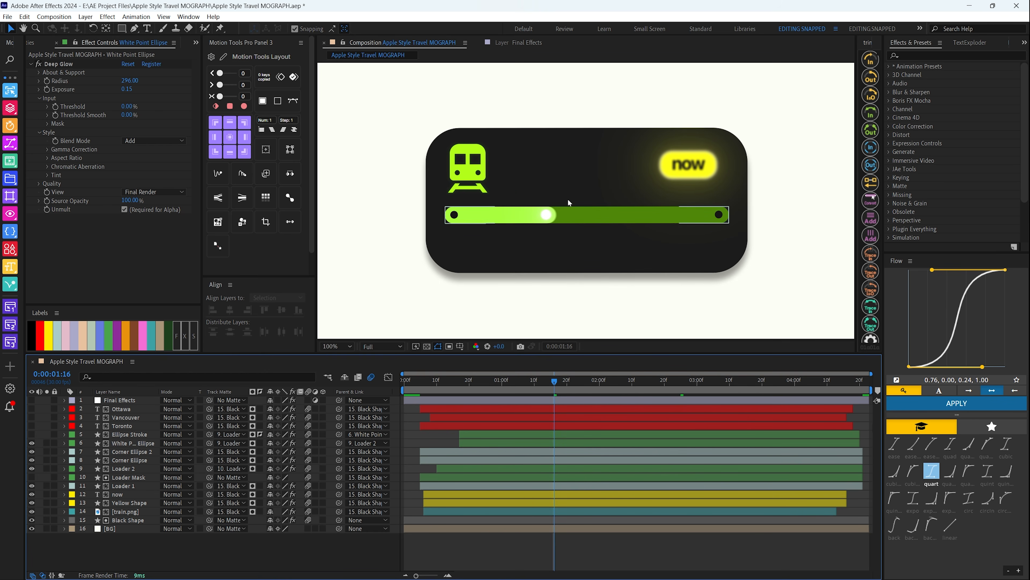
Make the Ellipse Stroke layer visible and inspect its shape properties, stroke gradient colors and effects
click(32, 435)
click(132, 434)
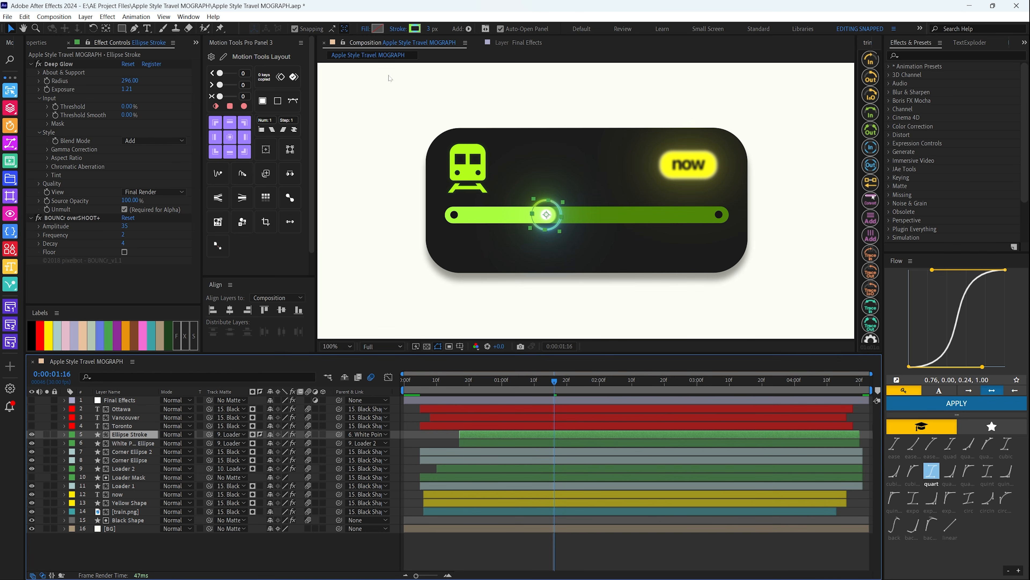
drag(125, 29, 154, 49)
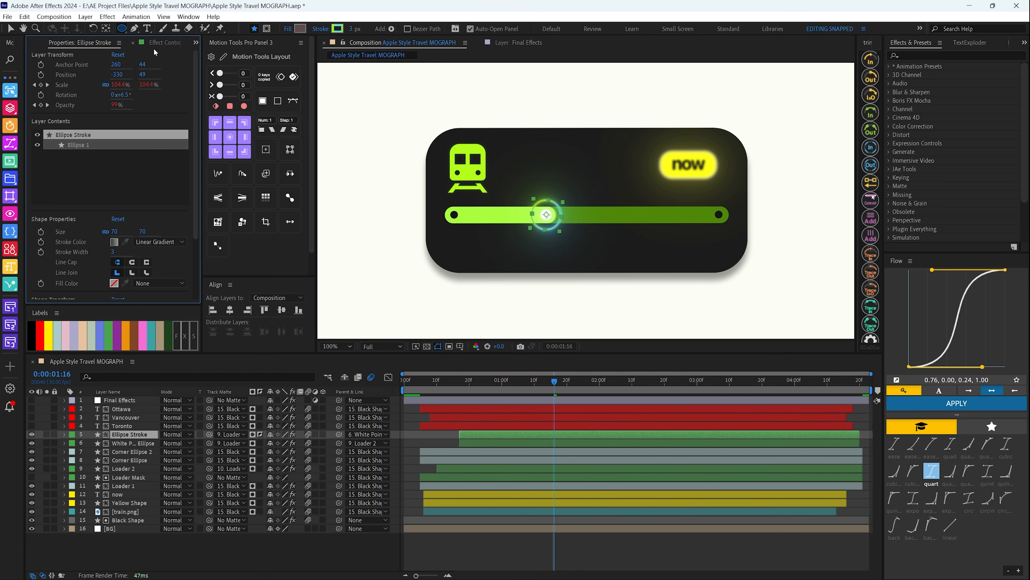
click(337, 29)
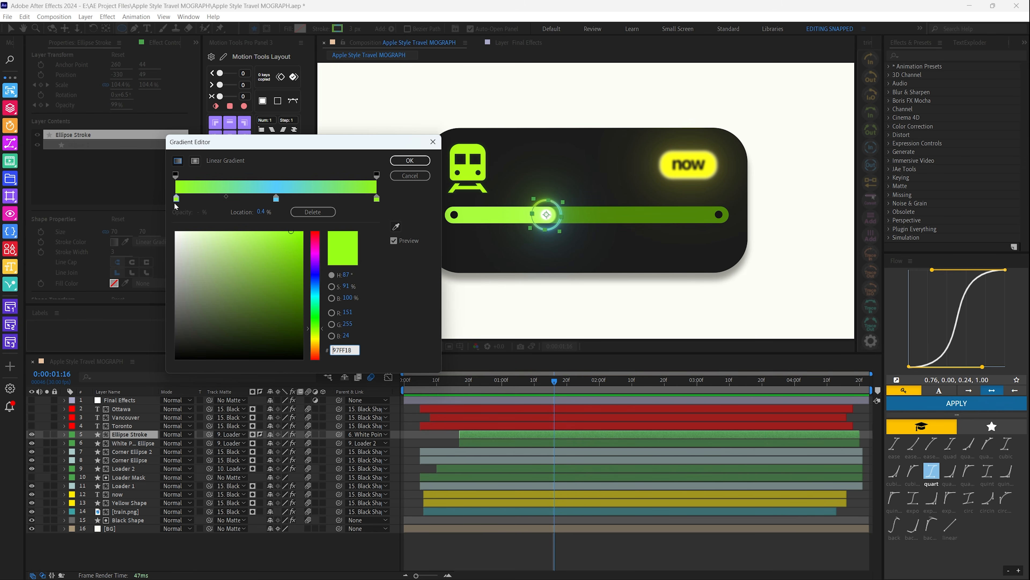
key(Return)
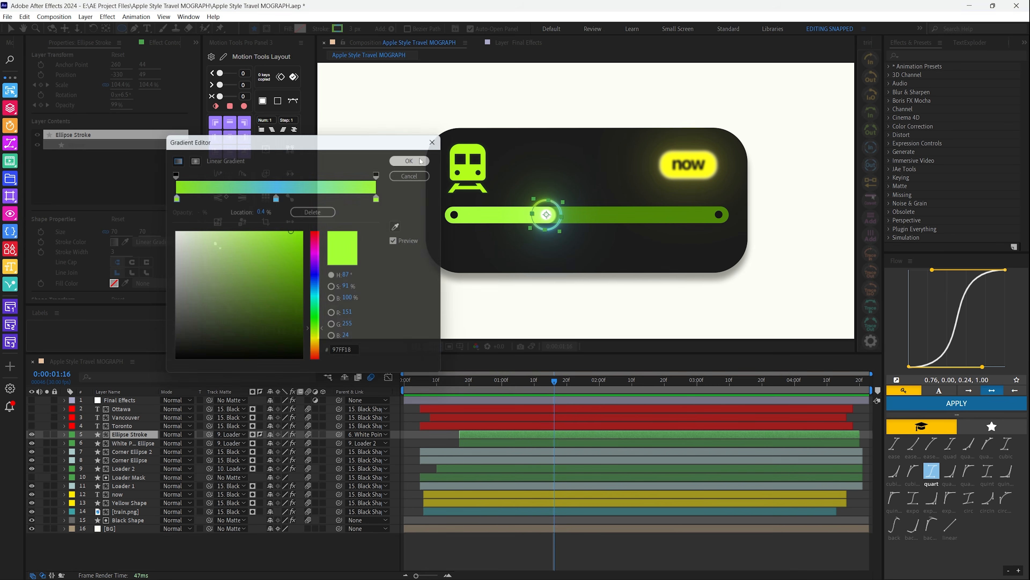
click(166, 42)
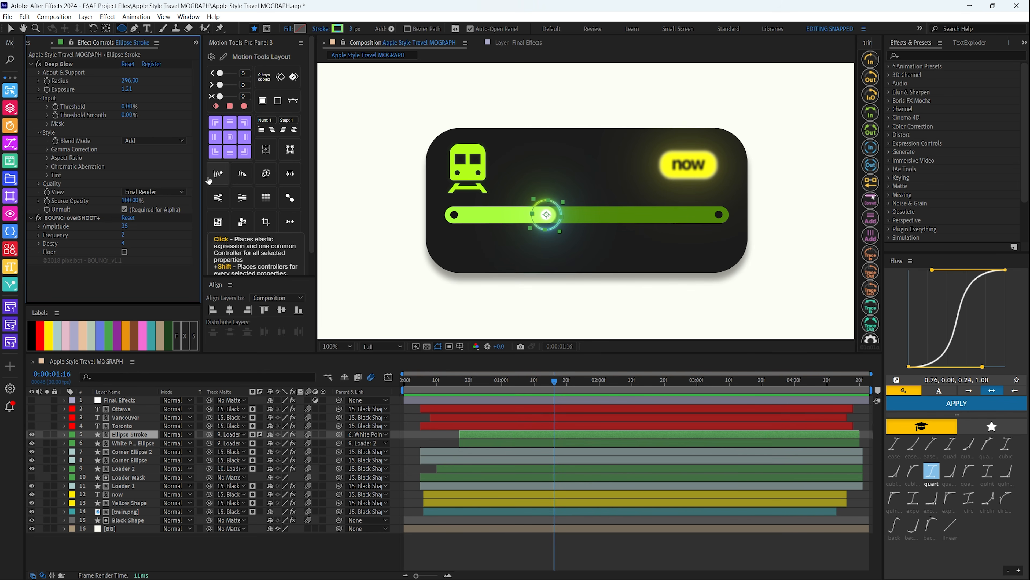
Make the Toronto, Vancouver and Ottawa text layers visible and view their effect settings
click(110, 427)
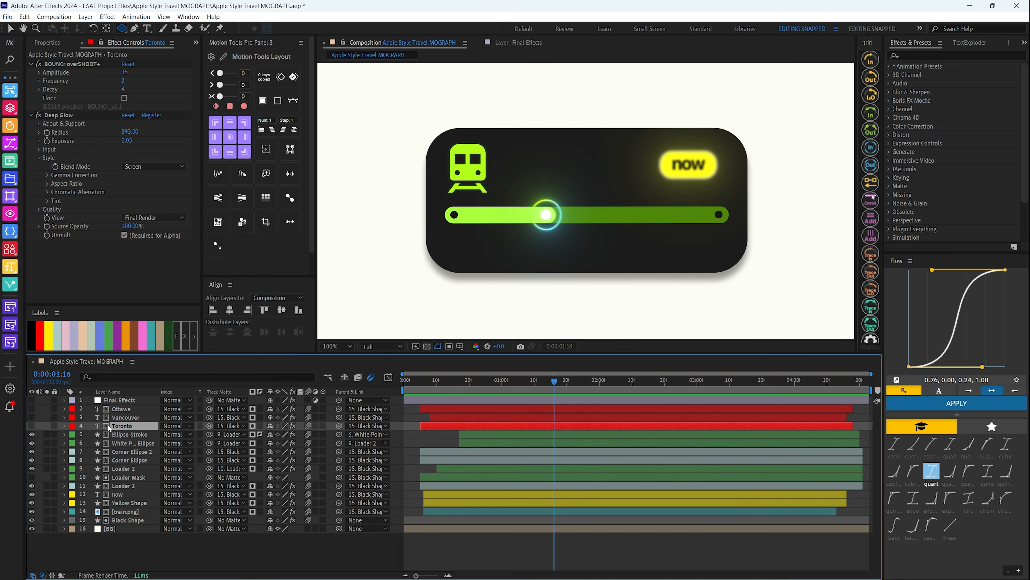
click(32, 426)
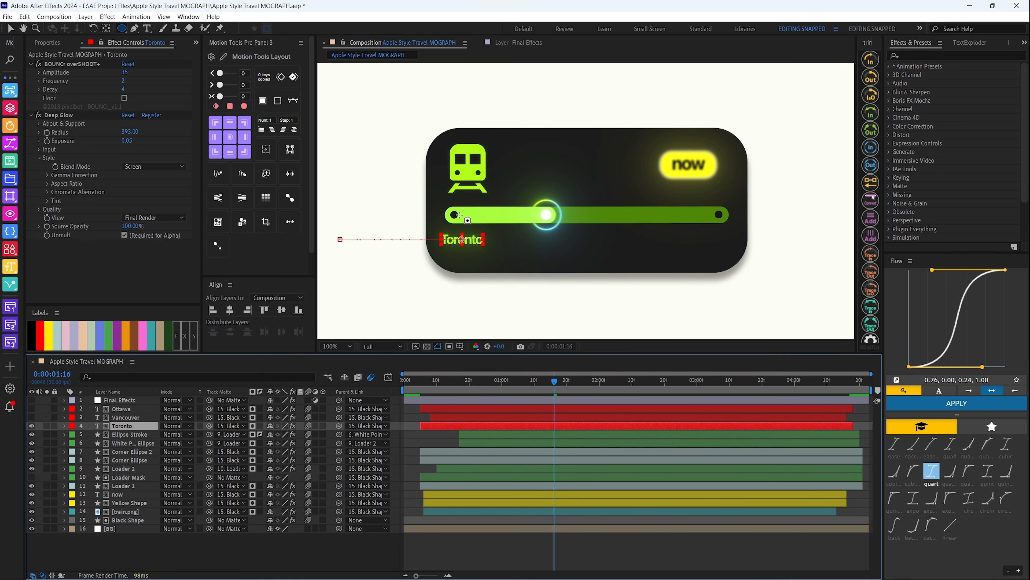
click(32, 417)
click(126, 417)
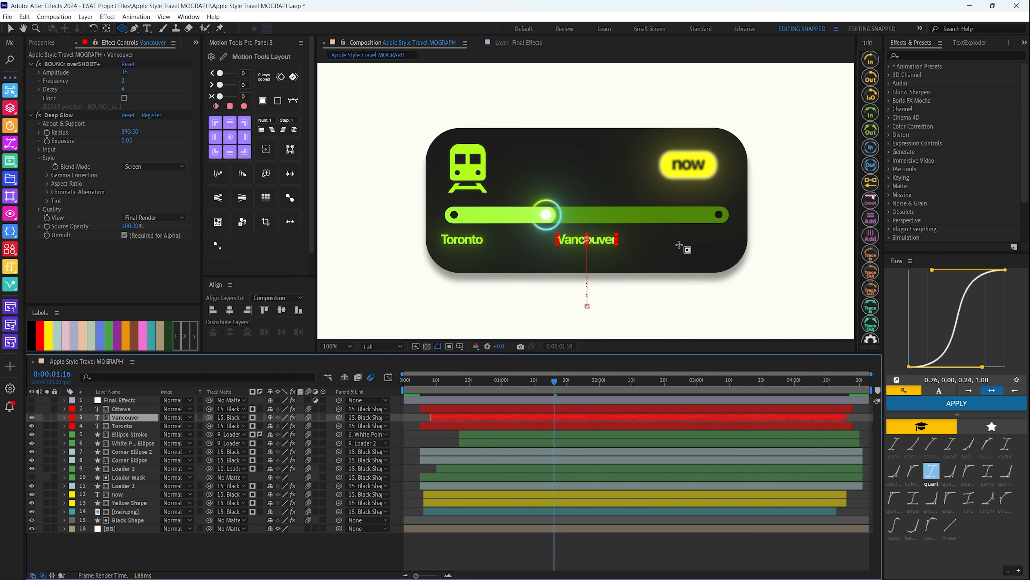
click(29, 408)
click(151, 404)
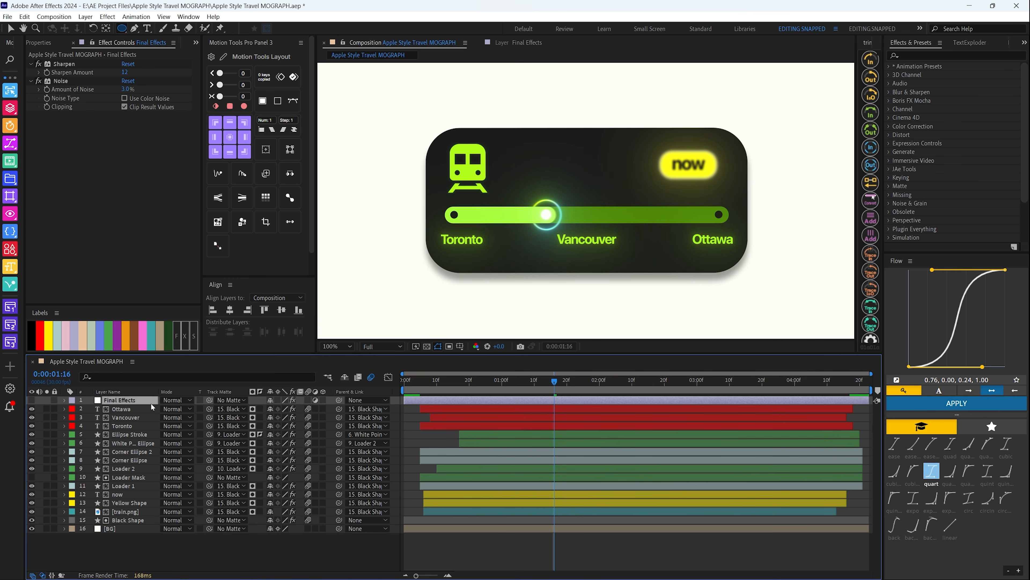
click(149, 409)
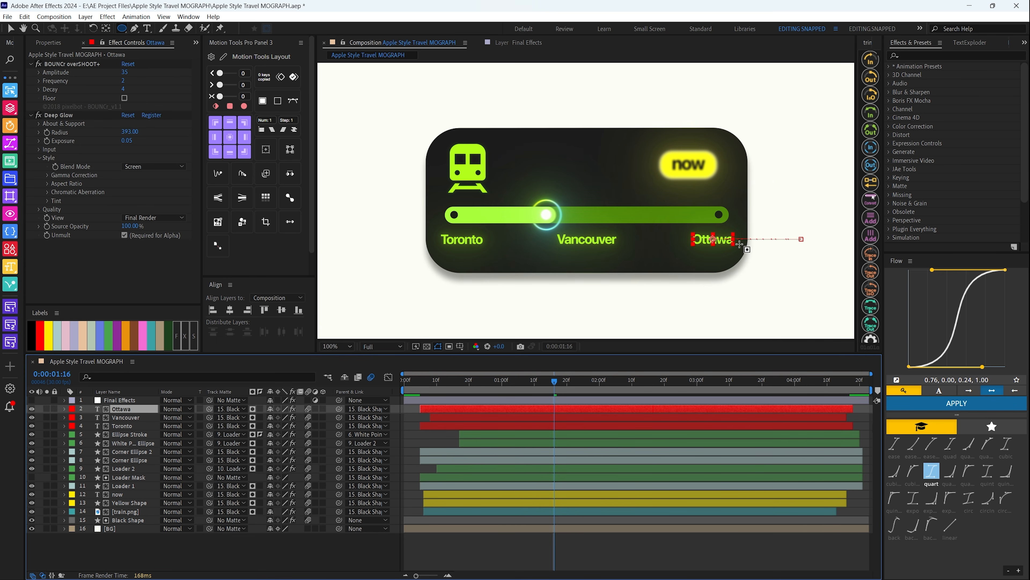
Move the current time to 0:00:03:01, make the Final Effects layer visible and review its Sharpen and Noise settings
click(506, 388)
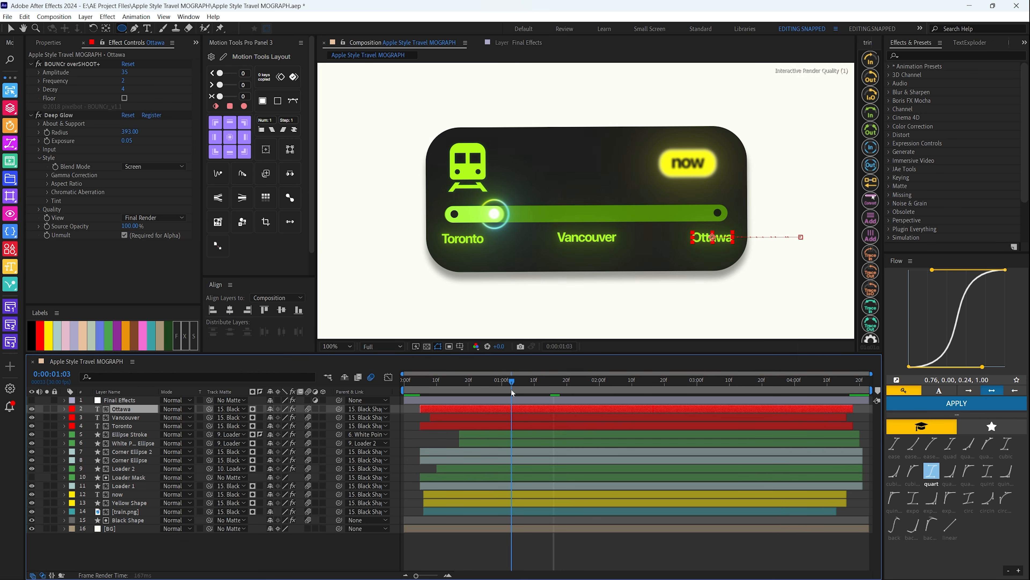
drag(508, 393, 701, 392)
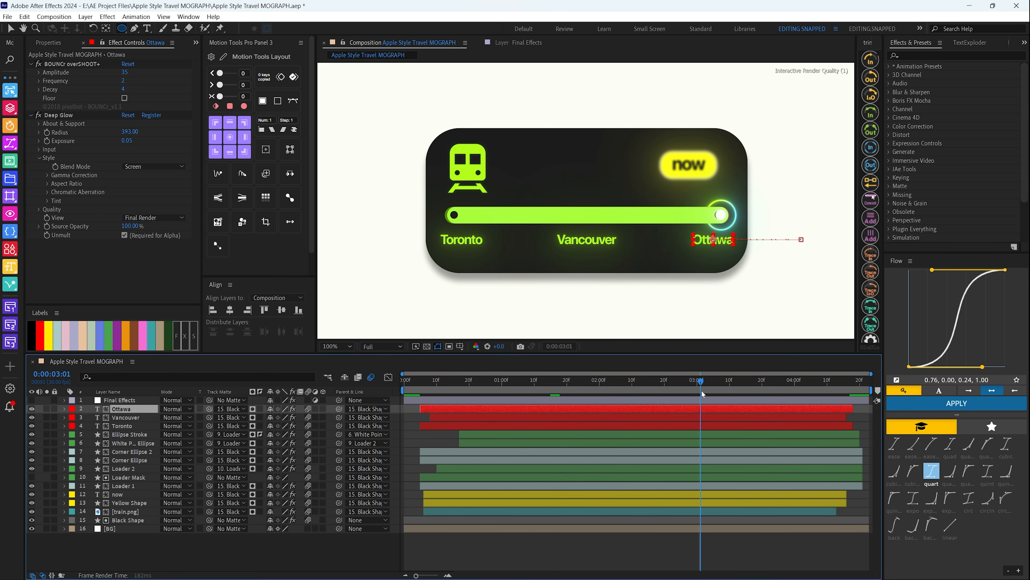
click(31, 400)
click(122, 400)
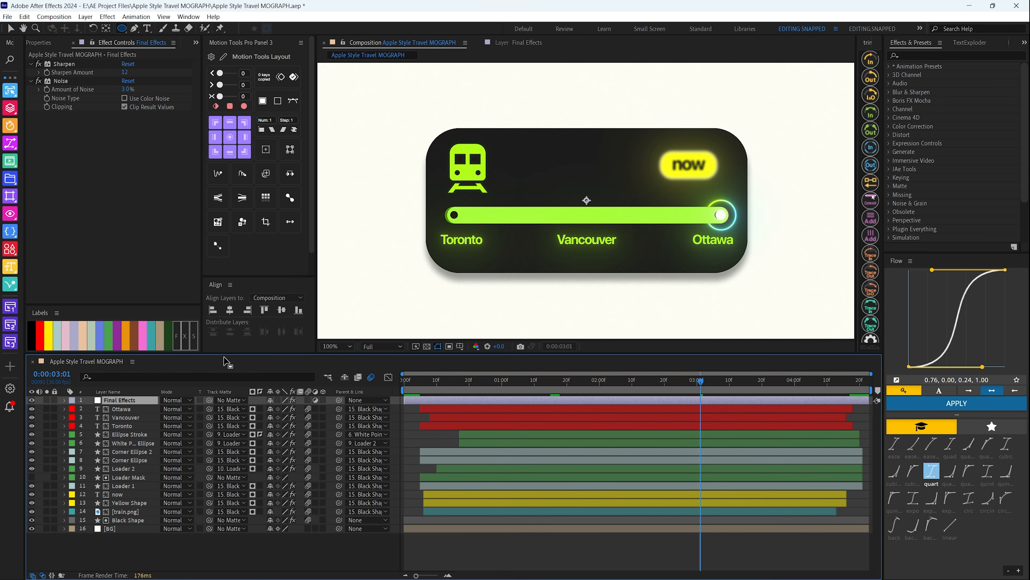
click(89, 18)
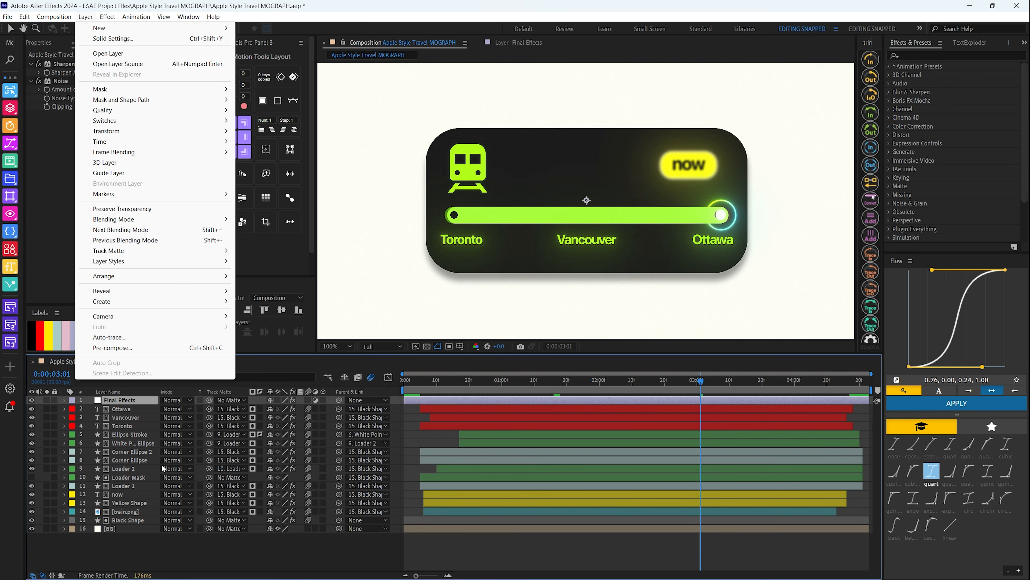
click(143, 534)
click(108, 401)
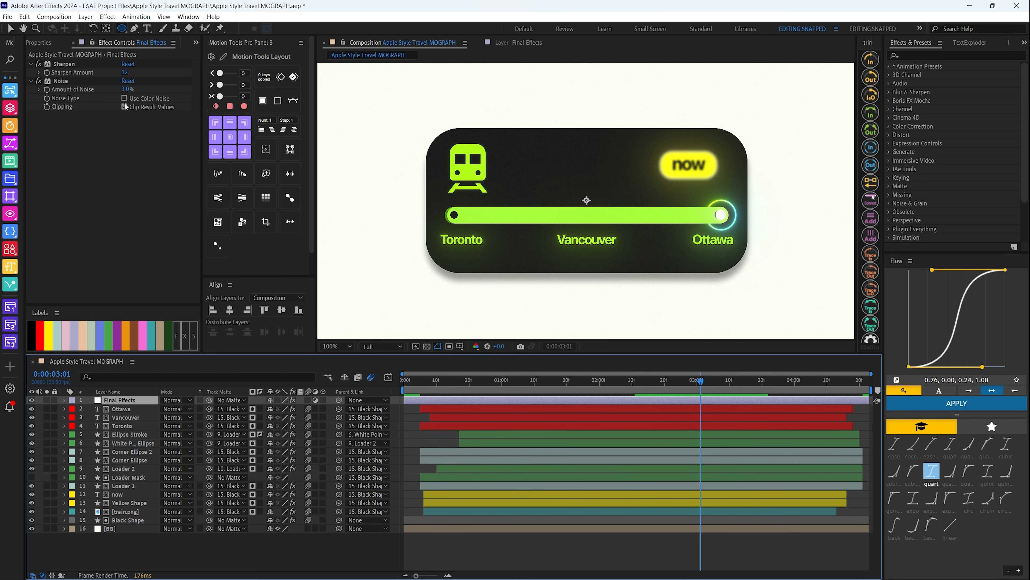
click(168, 554)
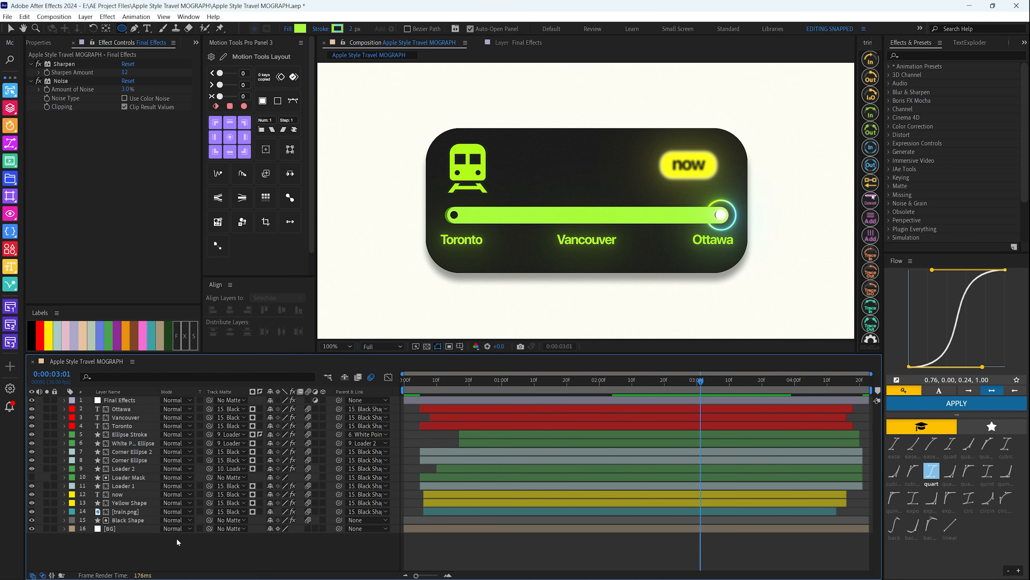
Select the Black Shape layer, return the current time to 0:00:00:00 and preview the start of the animation
click(126, 520)
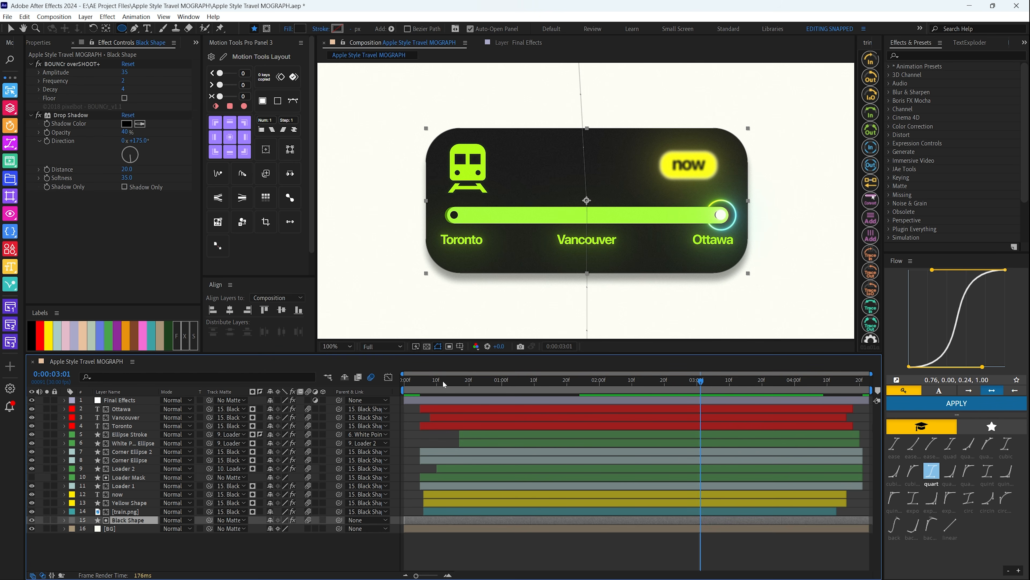
drag(443, 383, 375, 382)
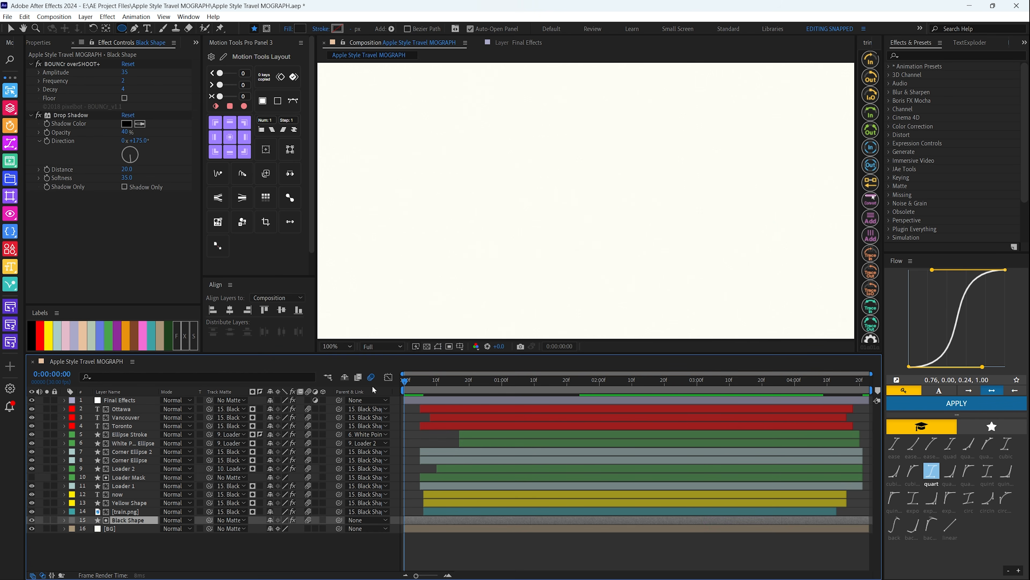
key(space)
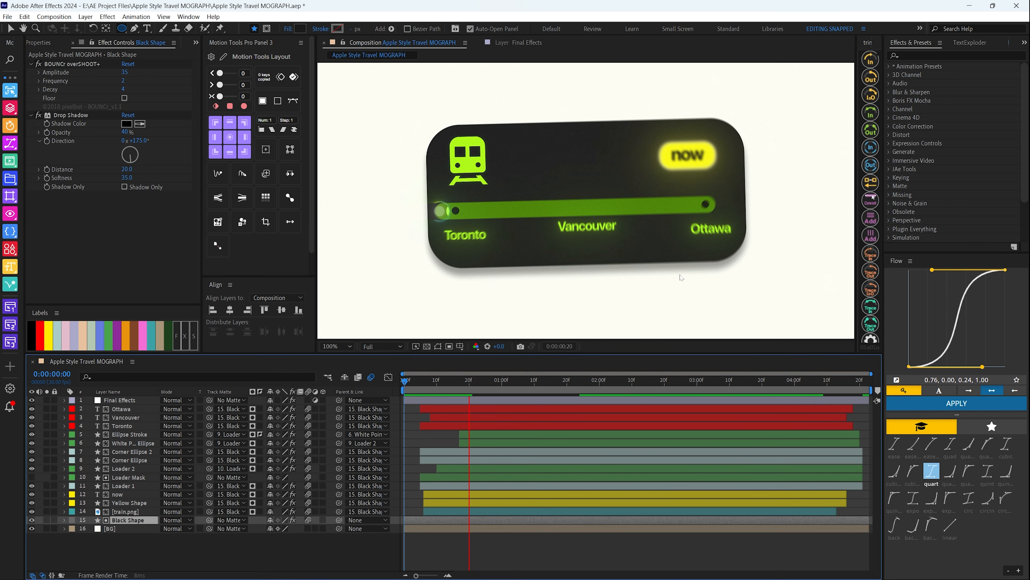
key(space)
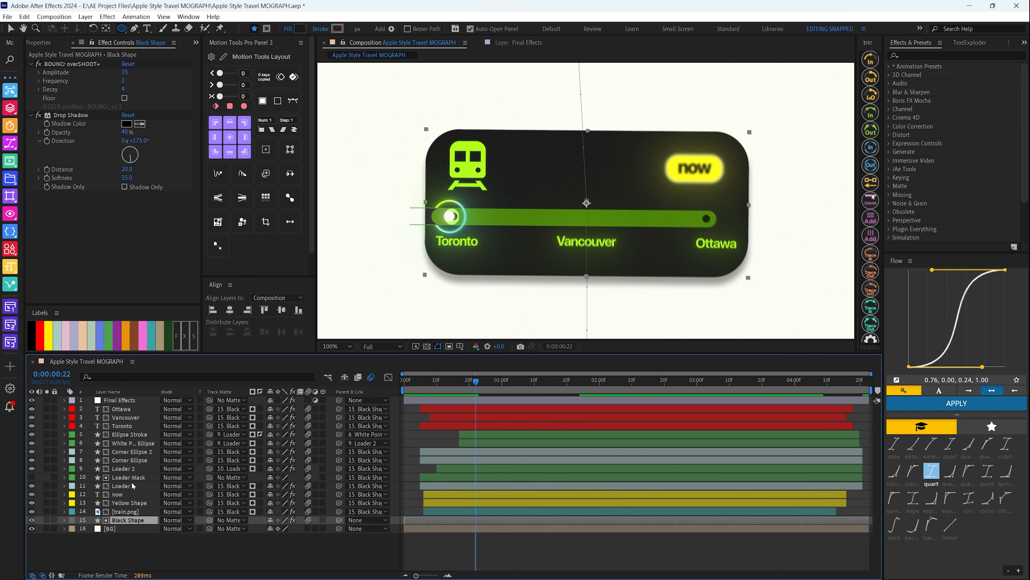
Select the layers from Ottawa through train.png to check their Black Shape parenting, then clear the selection
click(130, 409)
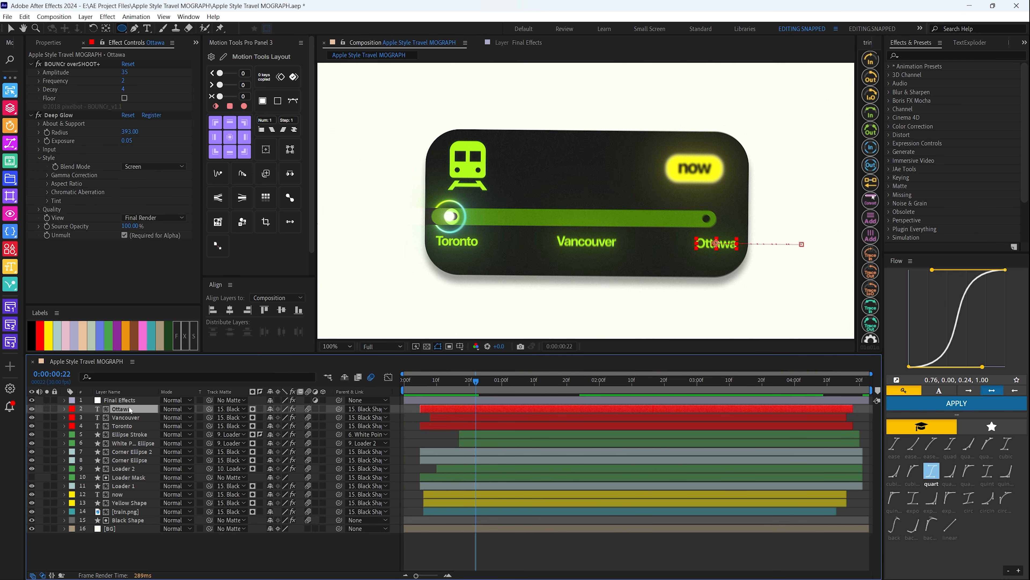
shift+click(124, 520)
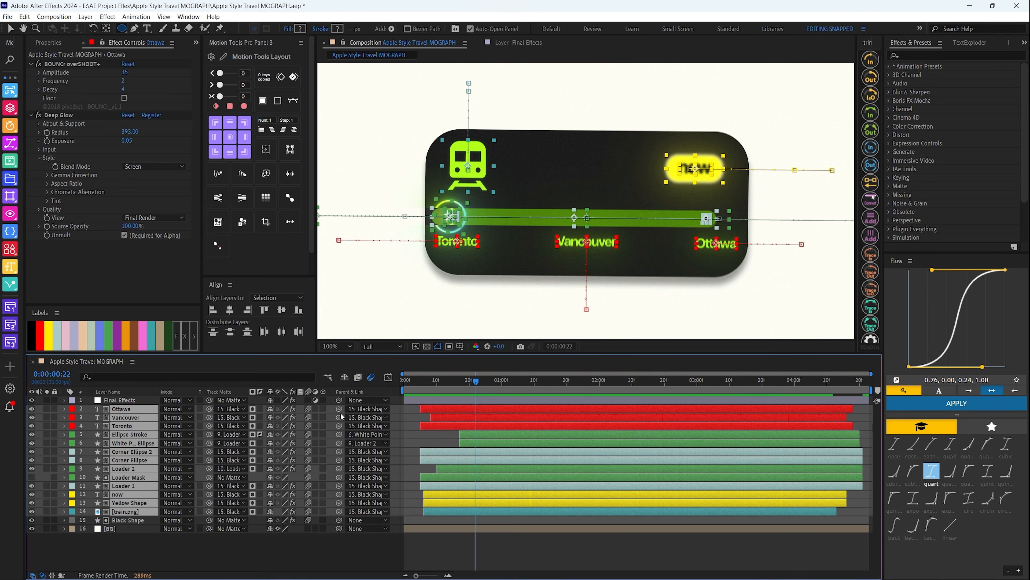
key(F2)
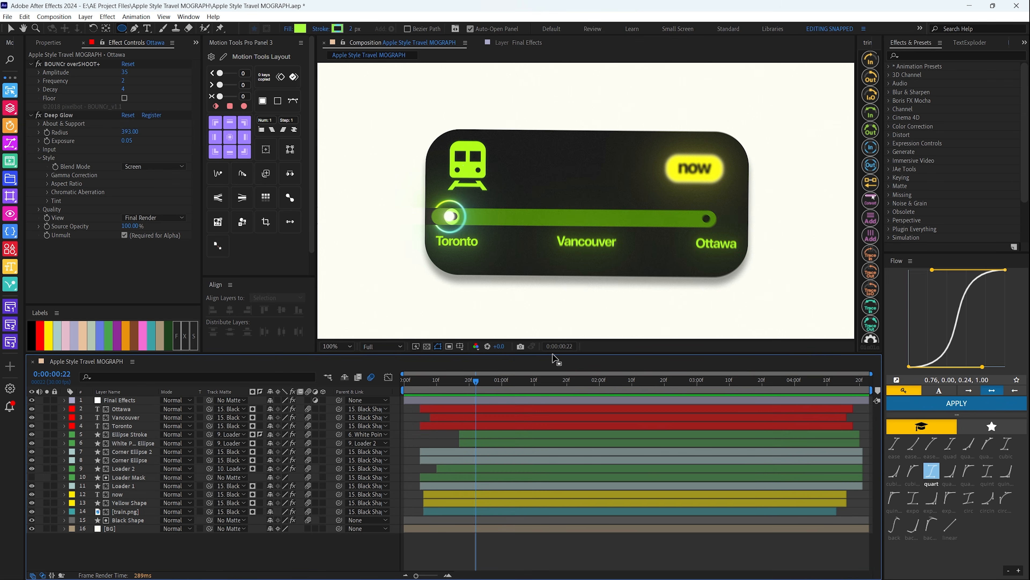
Reveal the Black Shape layer's animated properties and scrub its entrance to 0:00:00:05
mouse_move(477, 382)
mouse_down()
mouse_move(430, 389)
mouse_move(506, 390)
mouse_move(440, 390)
mouse_move(460, 391)
mouse_up()
click(116, 521)
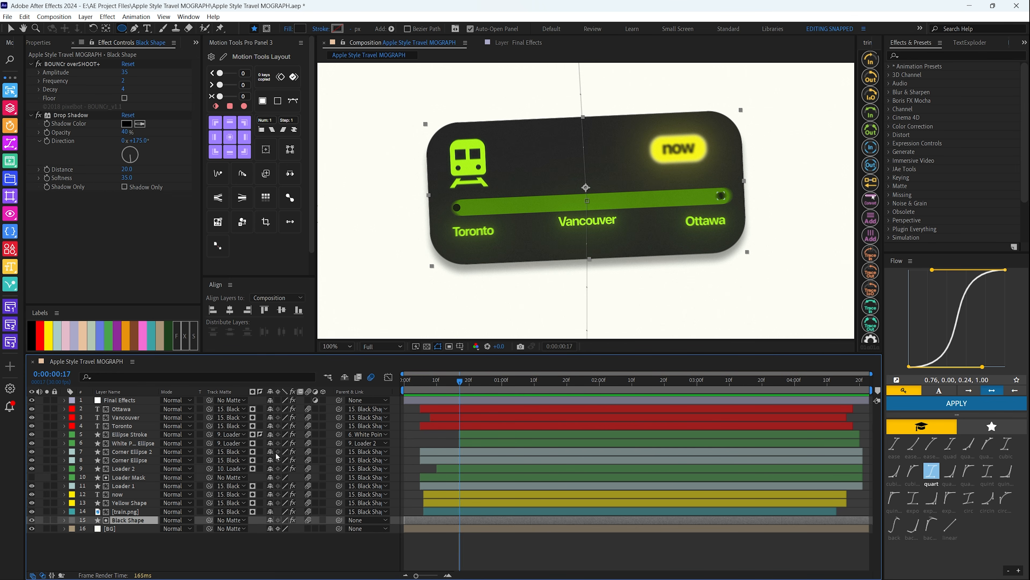
key(u)
drag(405, 391, 421, 390)
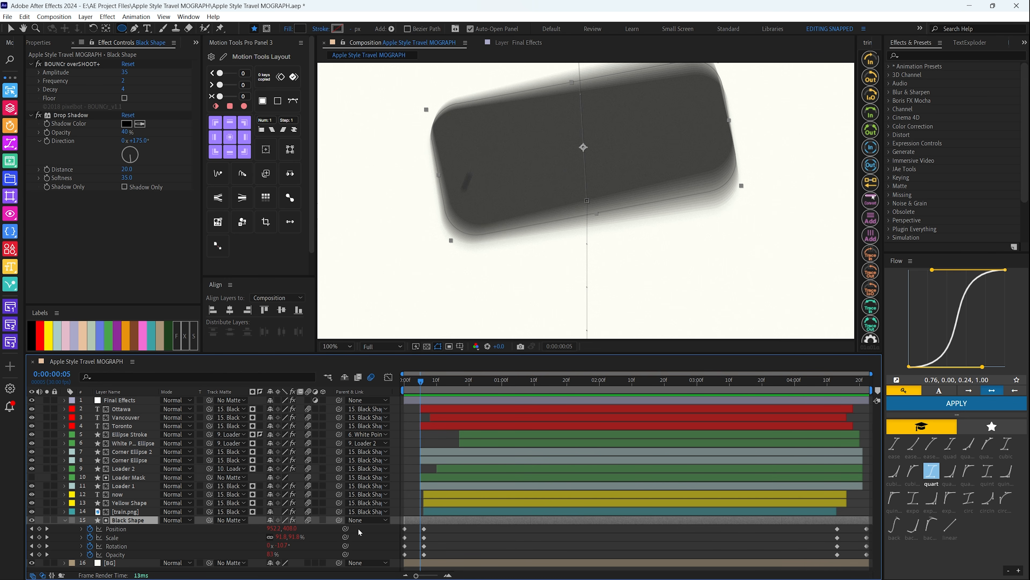
Examine the Black Shape's off-canvas start pose at 0:00:00:00 and its entrance end pose at 0:00:00:06
key(Home)
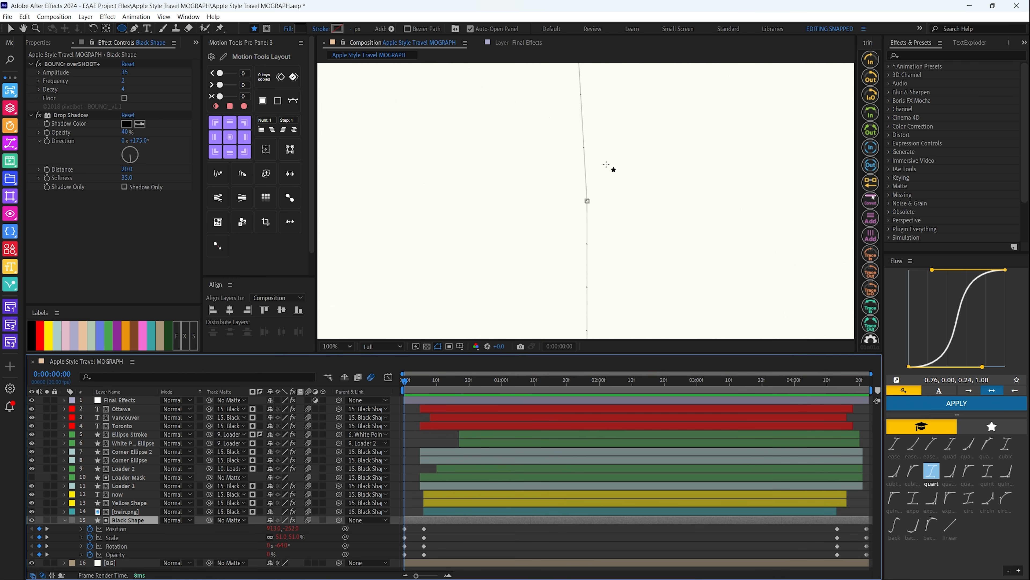
key(comma)
key(comma)
key(comma)
key(comma)
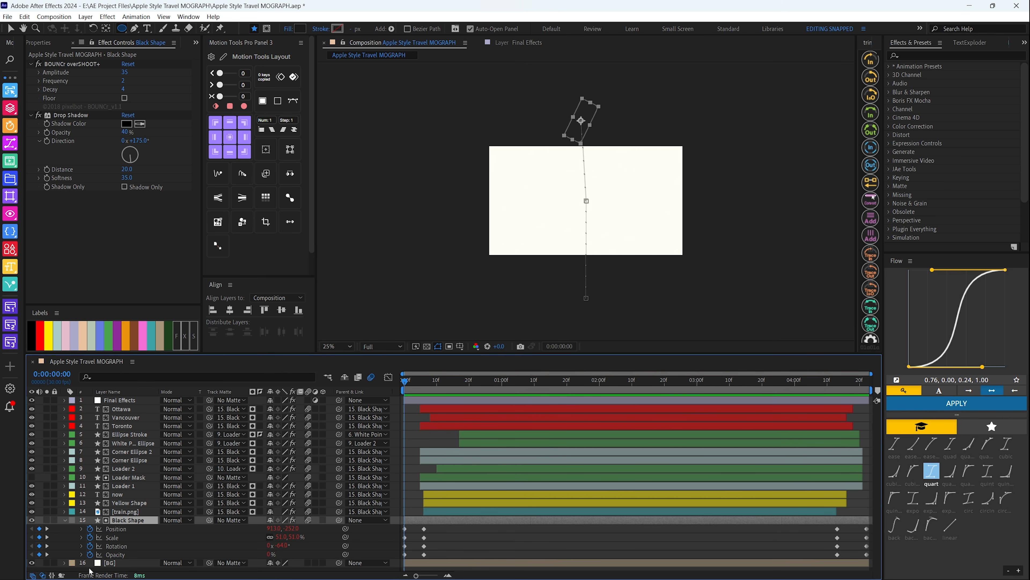
click(424, 380)
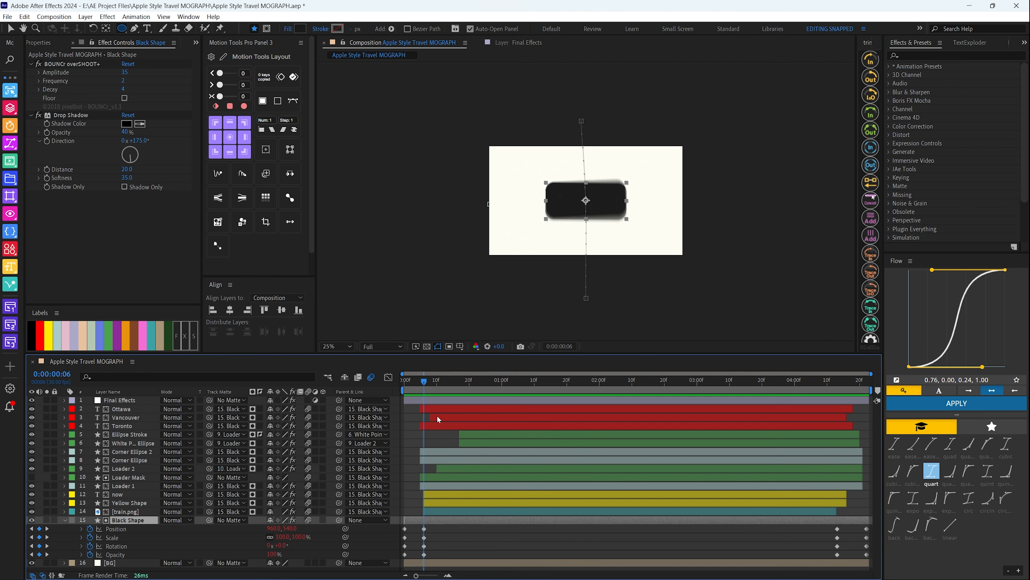
Select the Black Shape's entrance keyframes and open BOUNCr-1.1 to view the Selected property and Overshoot+ expression options
scroll(503, 314, up, 2)
drag(450, 529, 400, 560)
click(1025, 42)
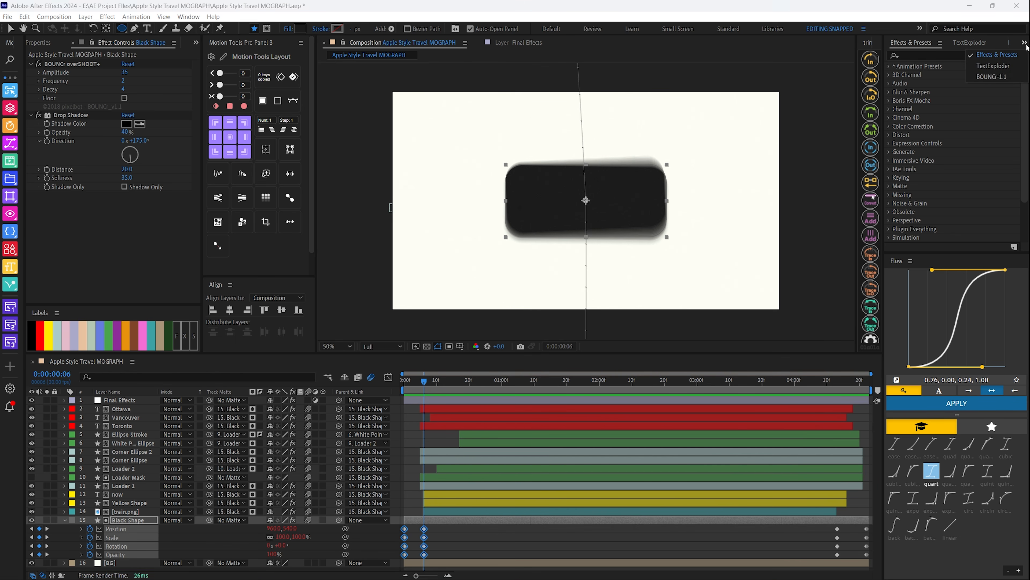
click(993, 77)
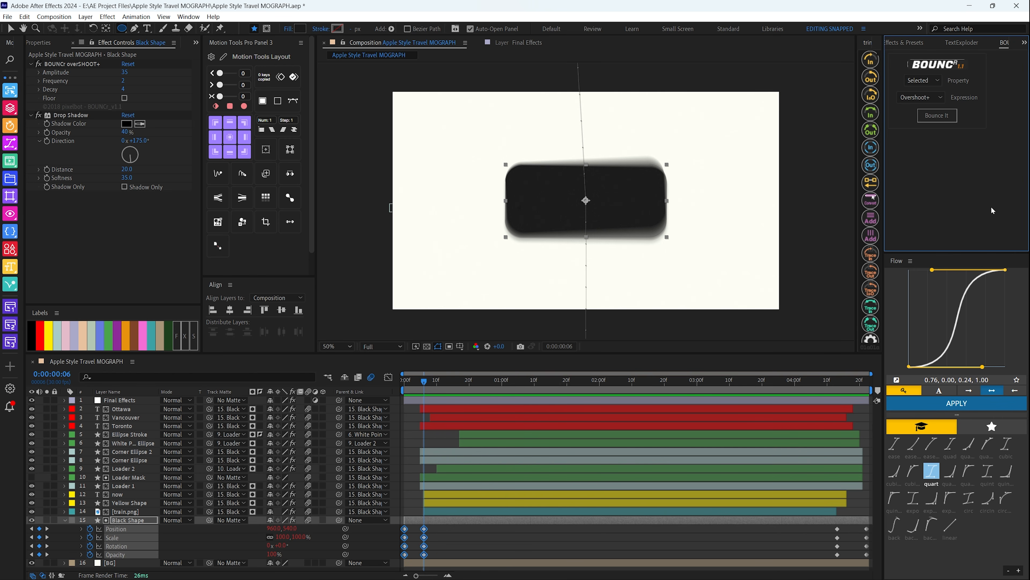
click(925, 84)
click(922, 121)
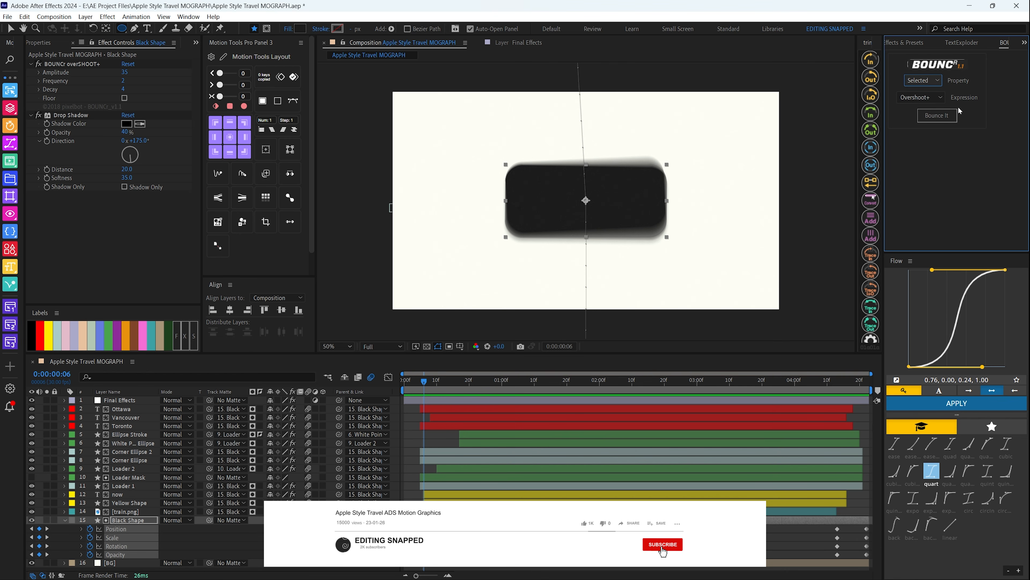
click(941, 116)
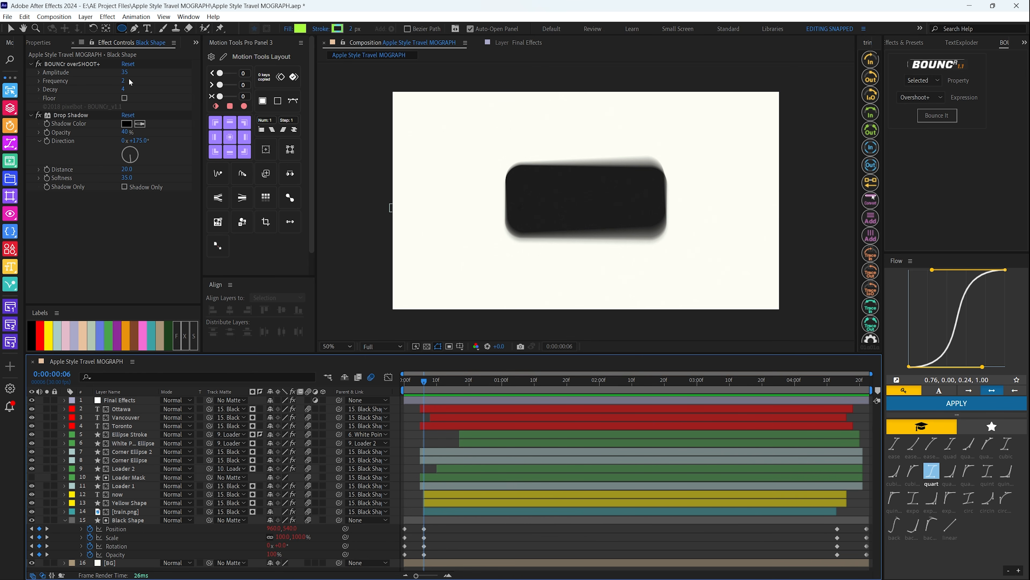
Preview the Black Shape's bouncing entrance, scrub through its exit near 0:00:04:20, and collapse its keyframes at 0:00:00:07
key(Home)
key(space)
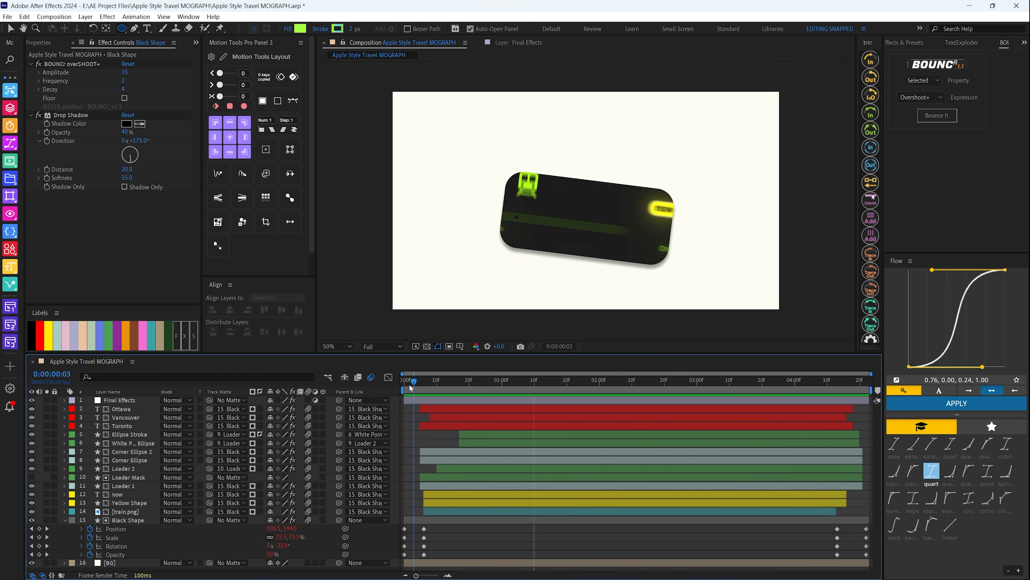
click(126, 520)
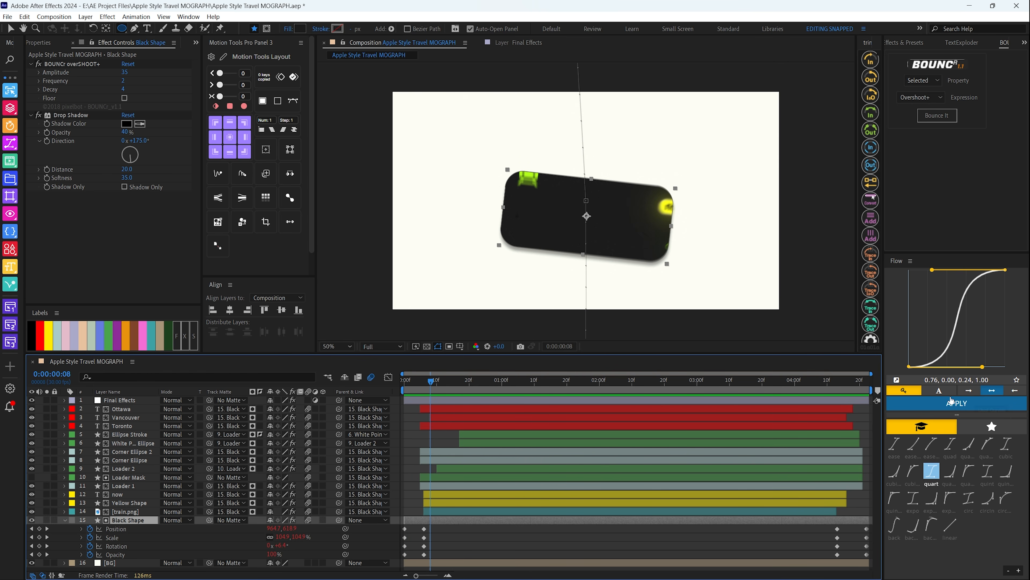
drag(811, 380, 859, 380)
key(space)
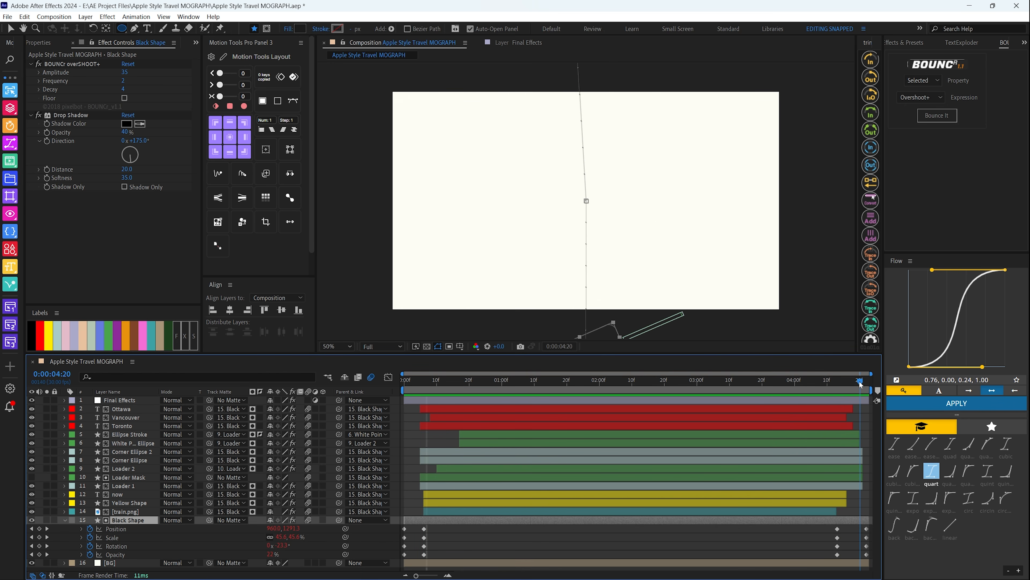
key(Home)
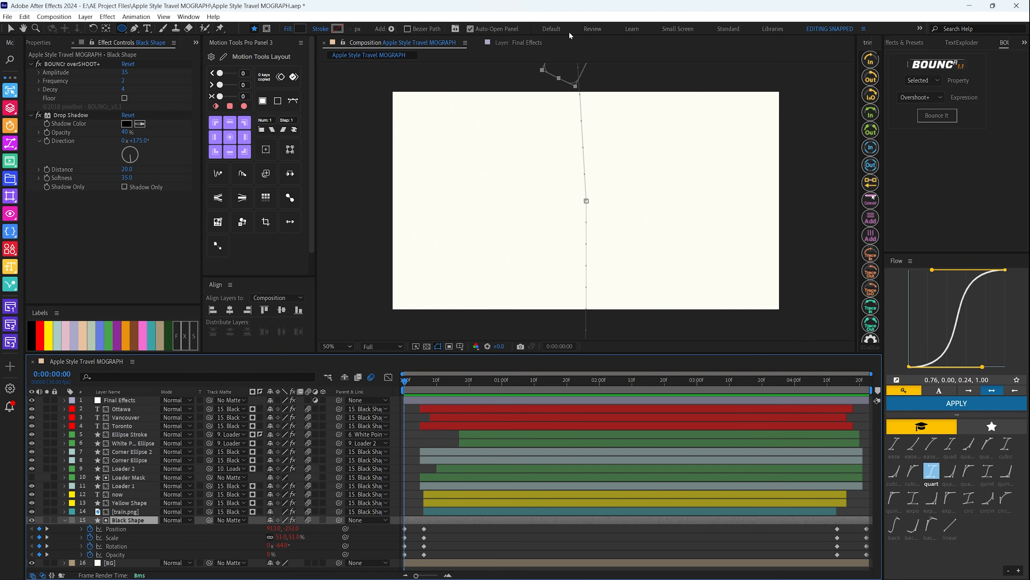
drag(755, 383, 423, 392)
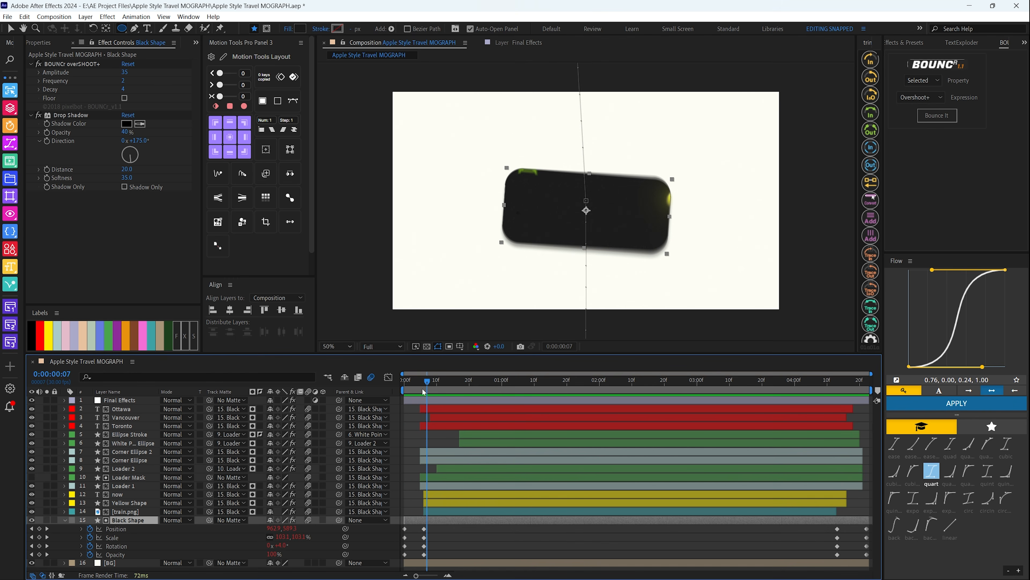
key(u)
key(F2)
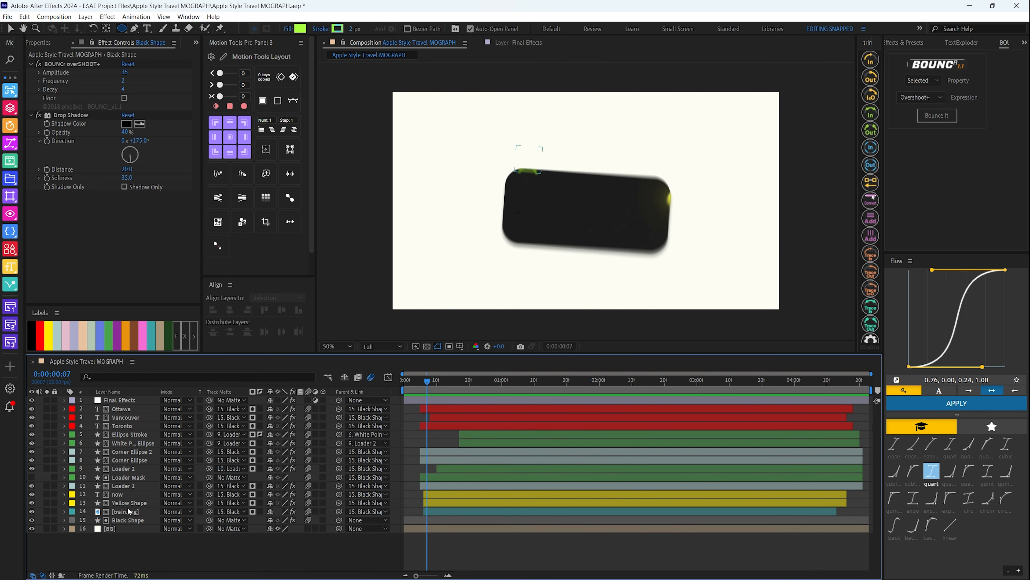
Reveal the train.png layer's Position keyframes and scrub its entrance from 0:00:00:06 to 0:00:00:29
click(128, 511)
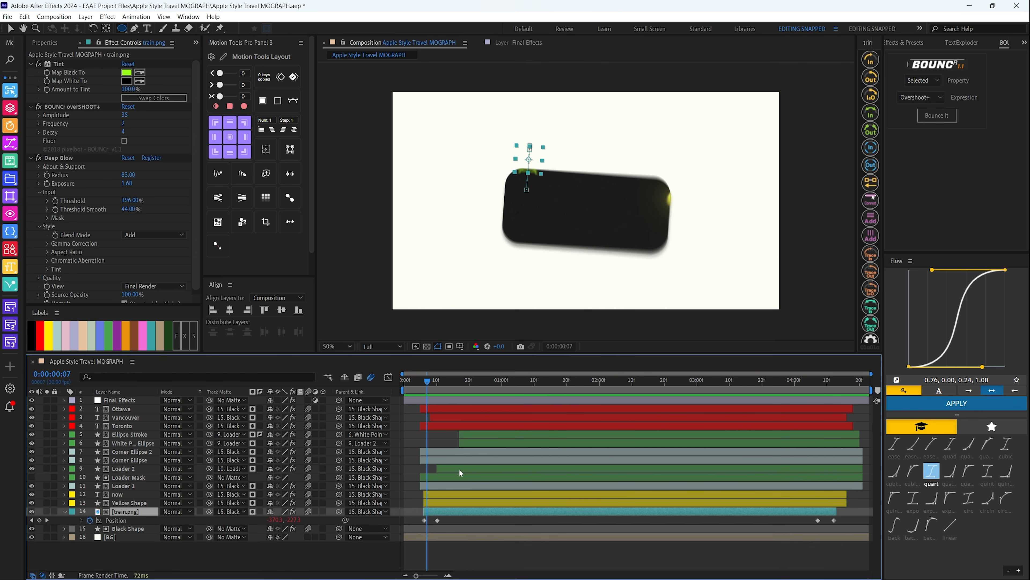
key(p)
click(424, 381)
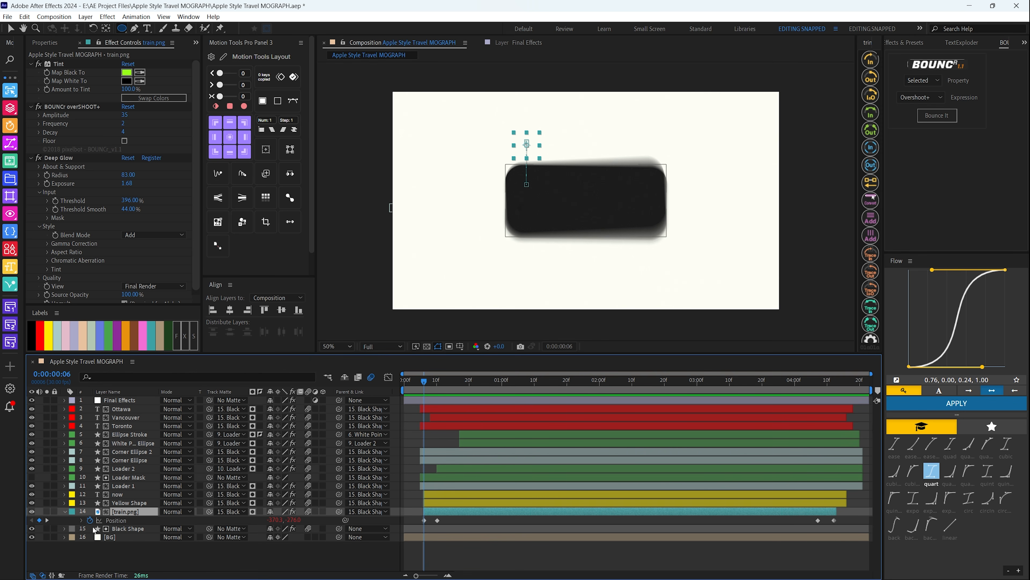
drag(424, 381, 450, 384)
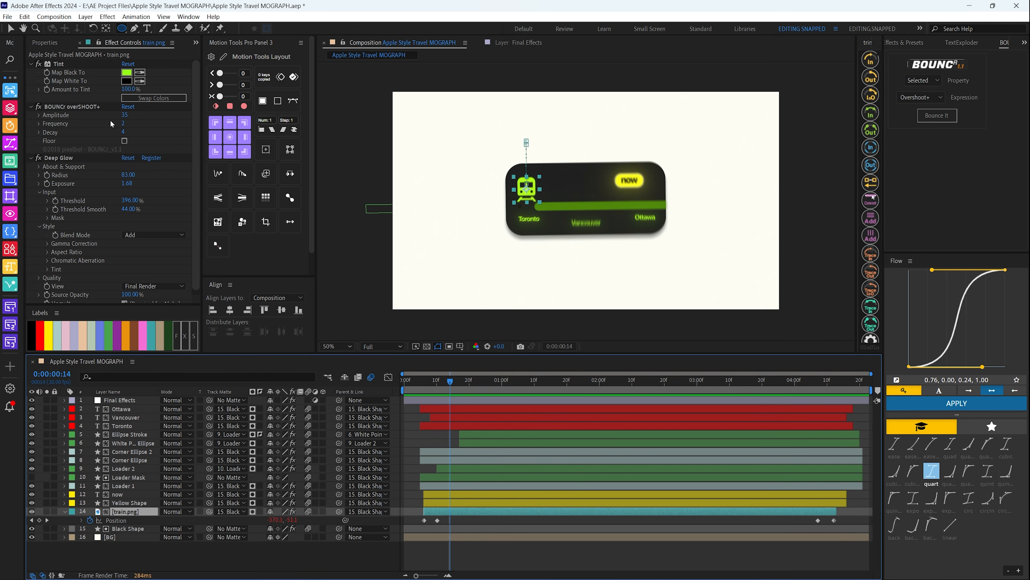
drag(445, 381, 500, 408)
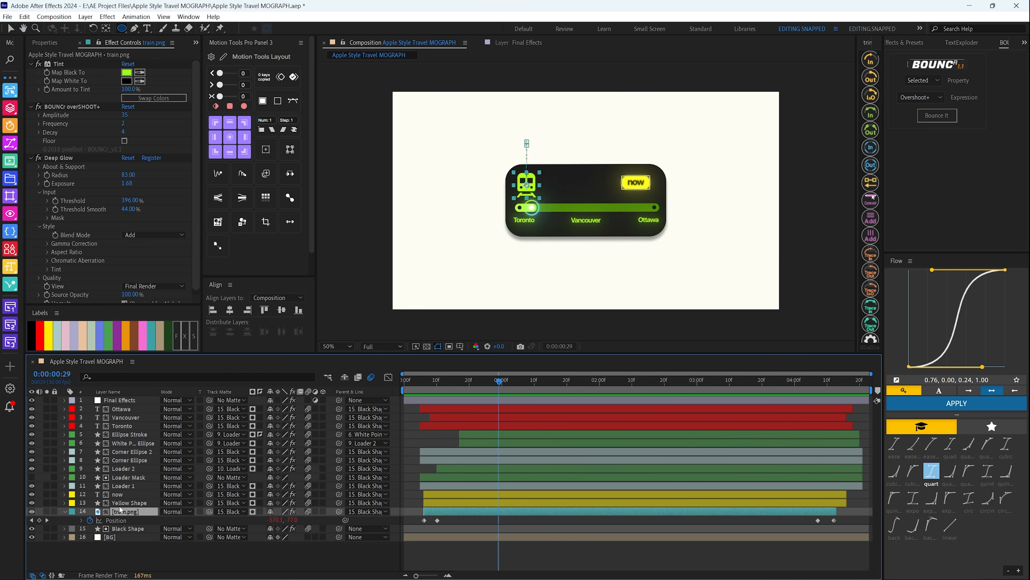
Return the current time to 0:00:00:06 and collapse the train.png layer's keyframes
click(409, 391)
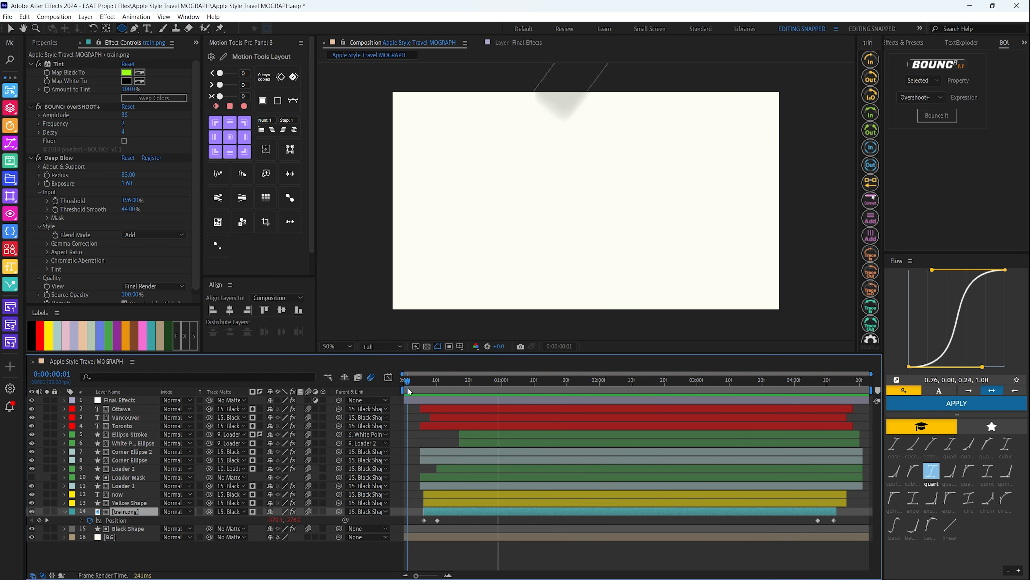
mouse_move(410, 391)
mouse_down()
mouse_move(446, 390)
mouse_move(425, 390)
mouse_up()
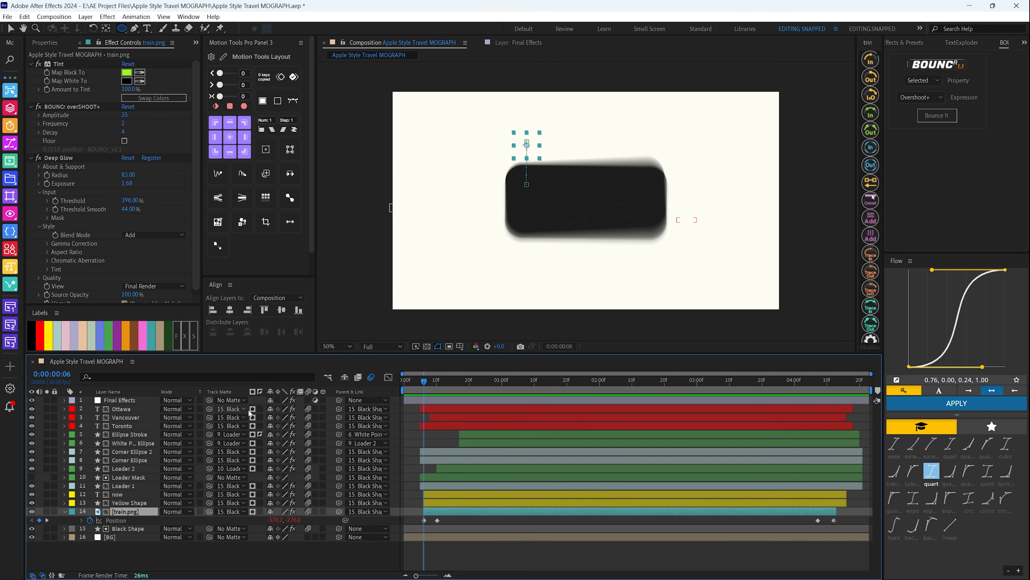
drag(424, 426, 424, 459)
key(u)
Select the Yellow Shape and now layers together and reveal their Position keyframes
click(116, 503)
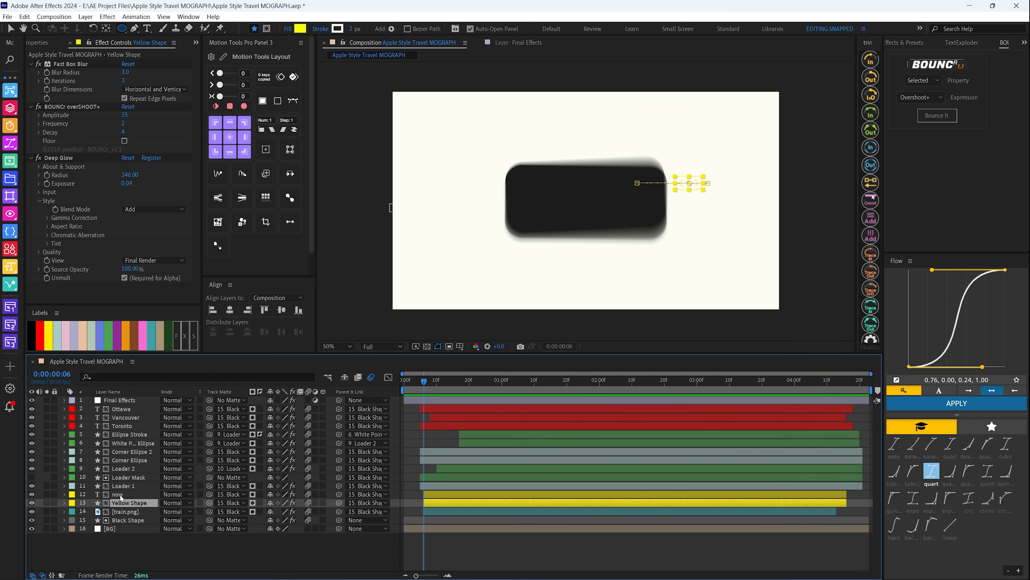
click(118, 494)
click(124, 503)
ctrl+click(119, 494)
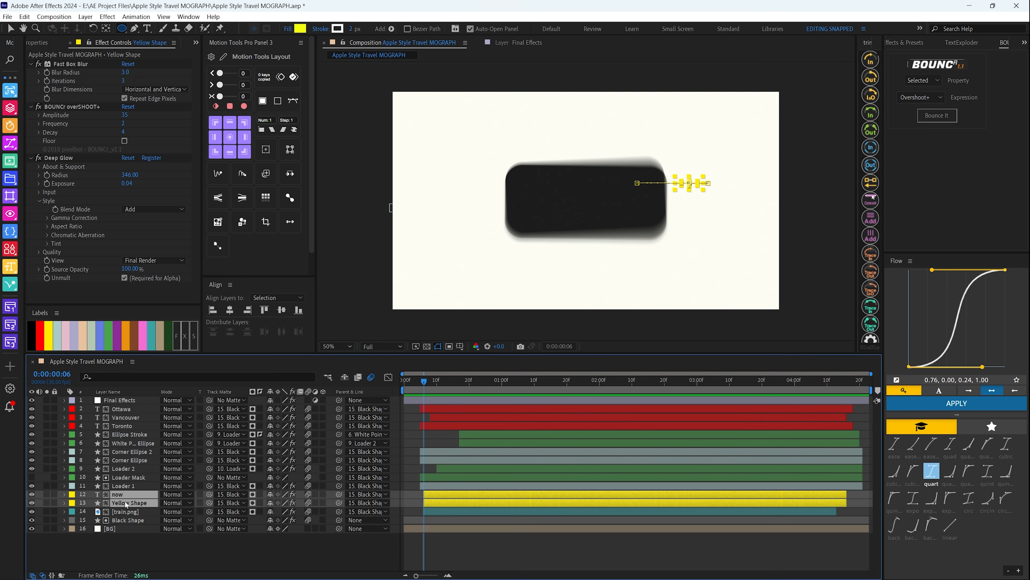
key(u)
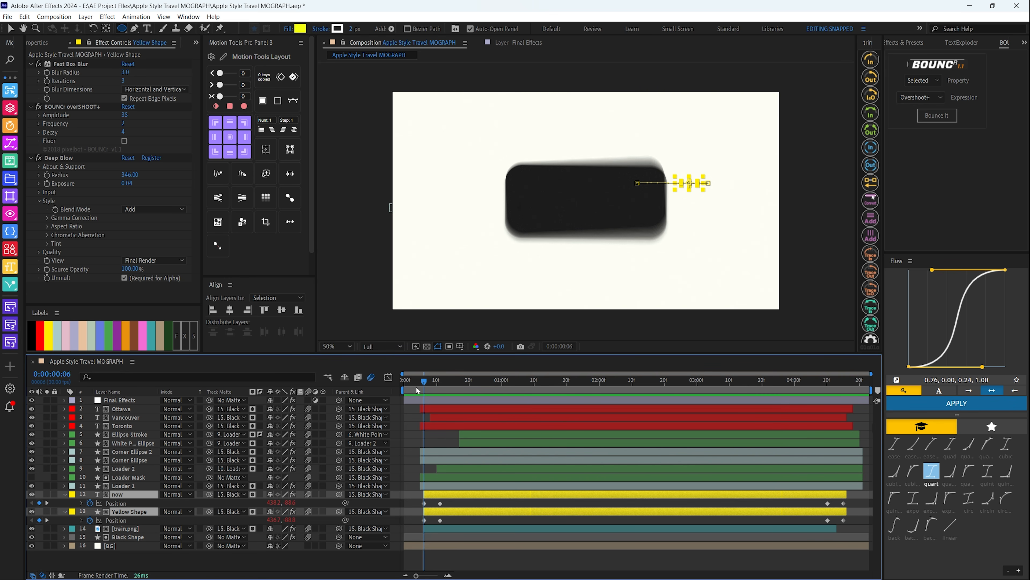
View the effects of the now and Yellow Shape layers and scrub their movement through to 0:00:04:11
click(110, 502)
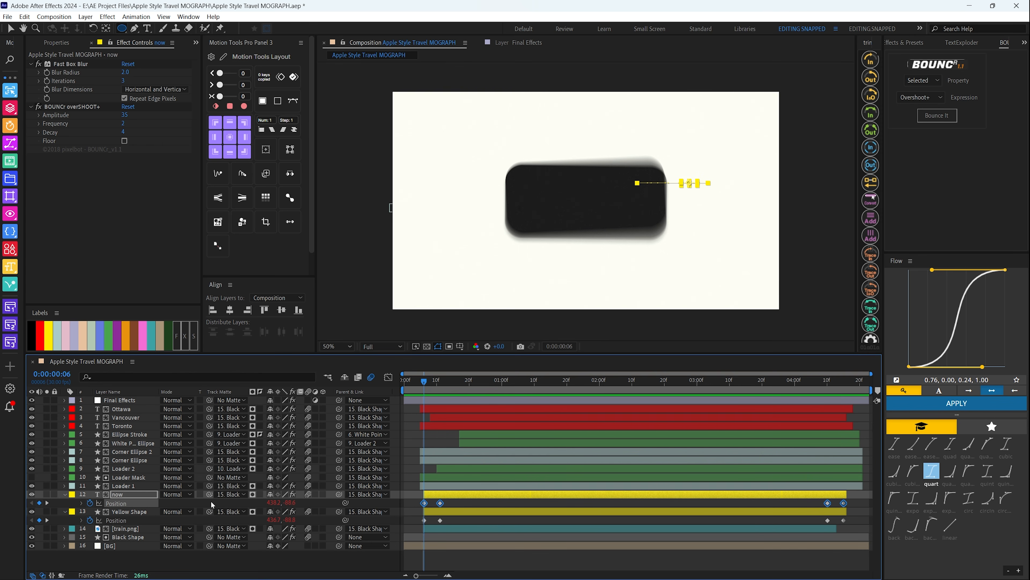
click(130, 512)
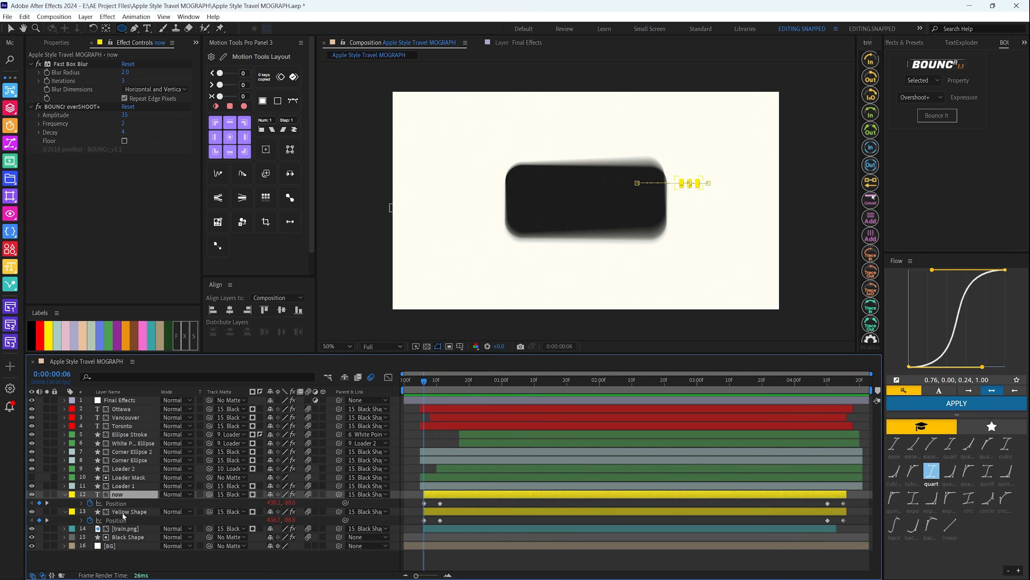
click(126, 493)
click(126, 511)
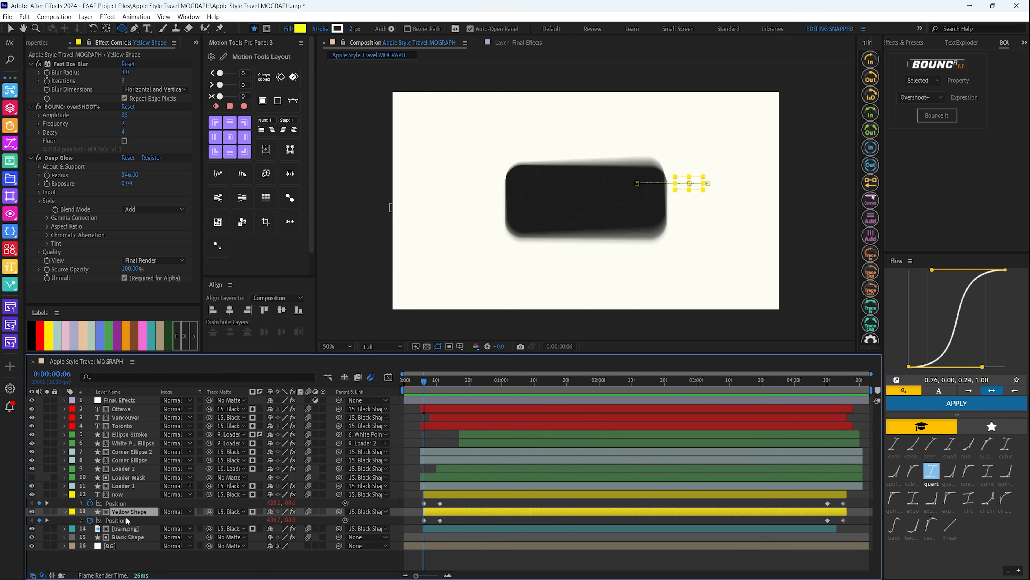
drag(418, 384, 842, 393)
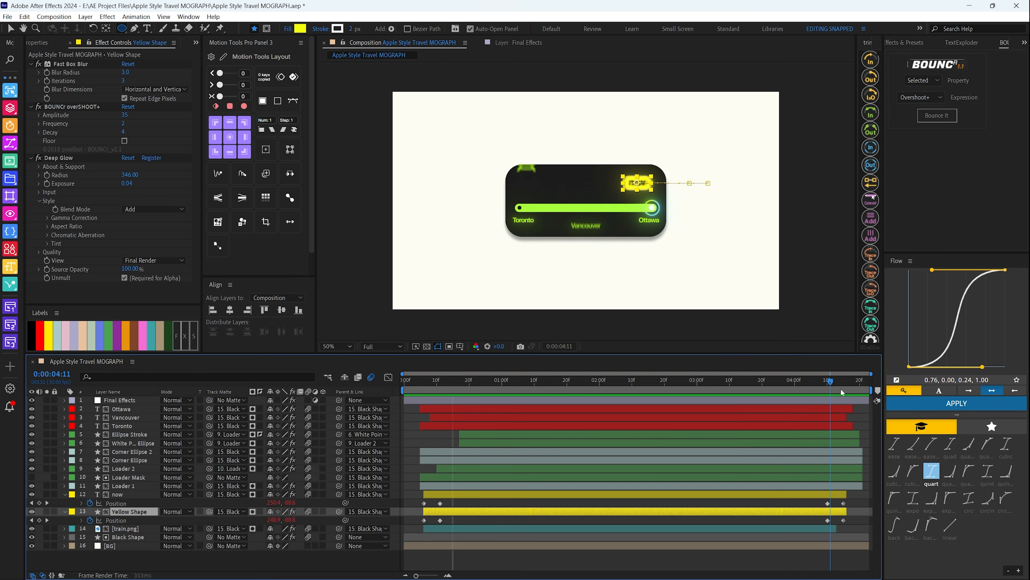
Preview the composition from its start to watch the now text and Yellow Shape enter
key(space)
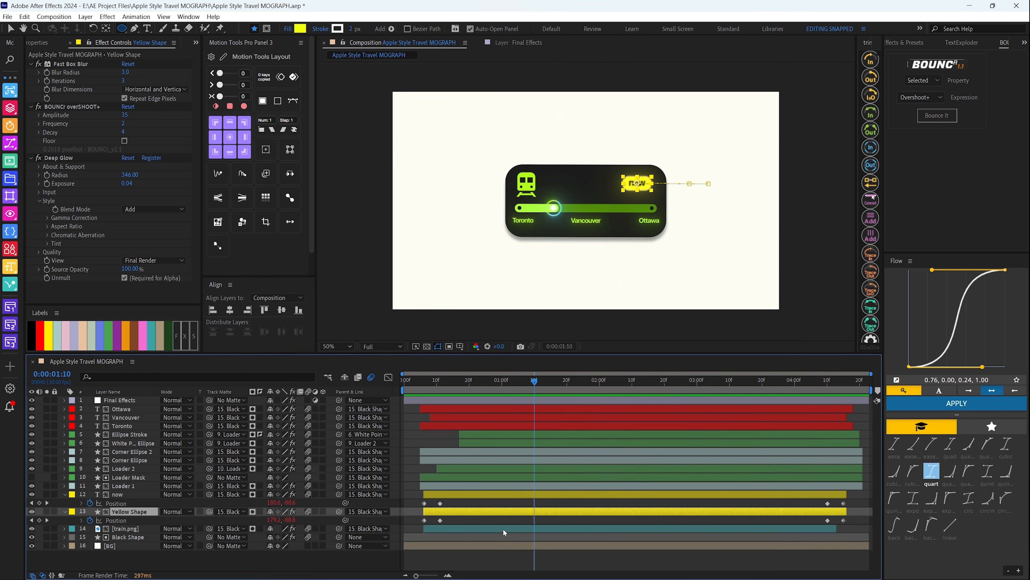
key(Home)
key(space)
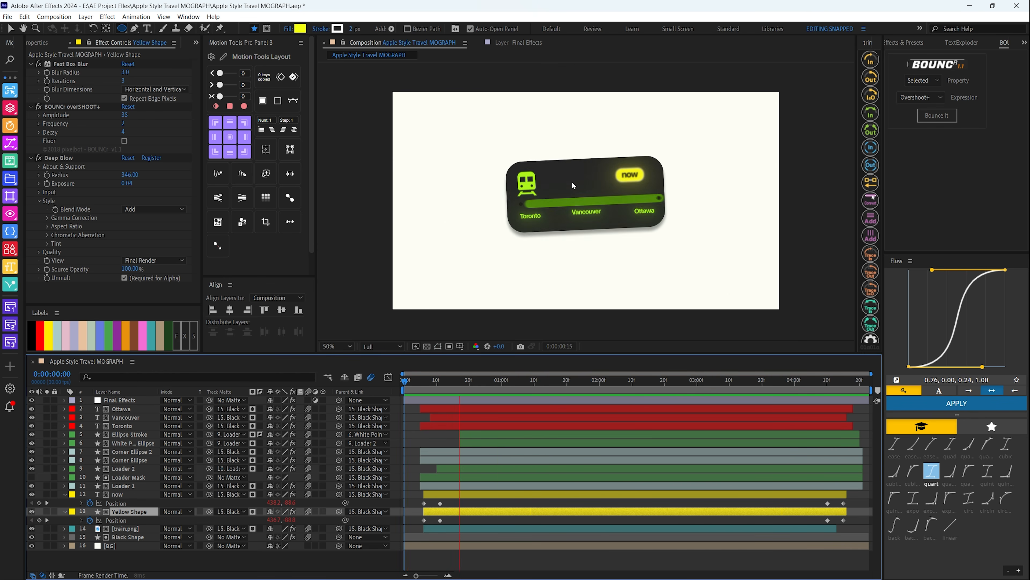
key(space)
key(space)
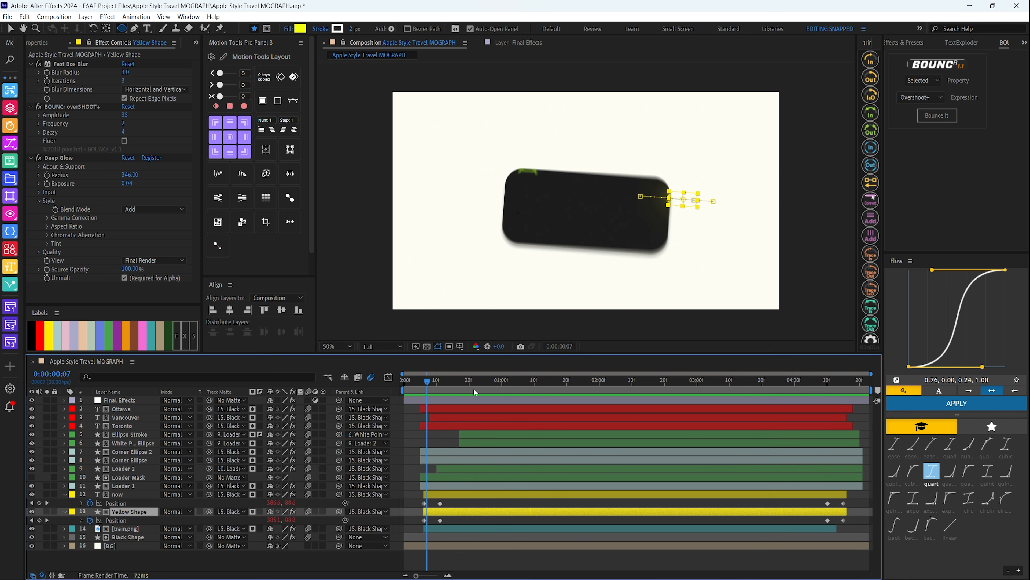
Return the current time to 0:00:00:02 and collapse the keyframes of the now and Yellow Shape layers
click(411, 381)
shift+click(125, 496)
key(u)
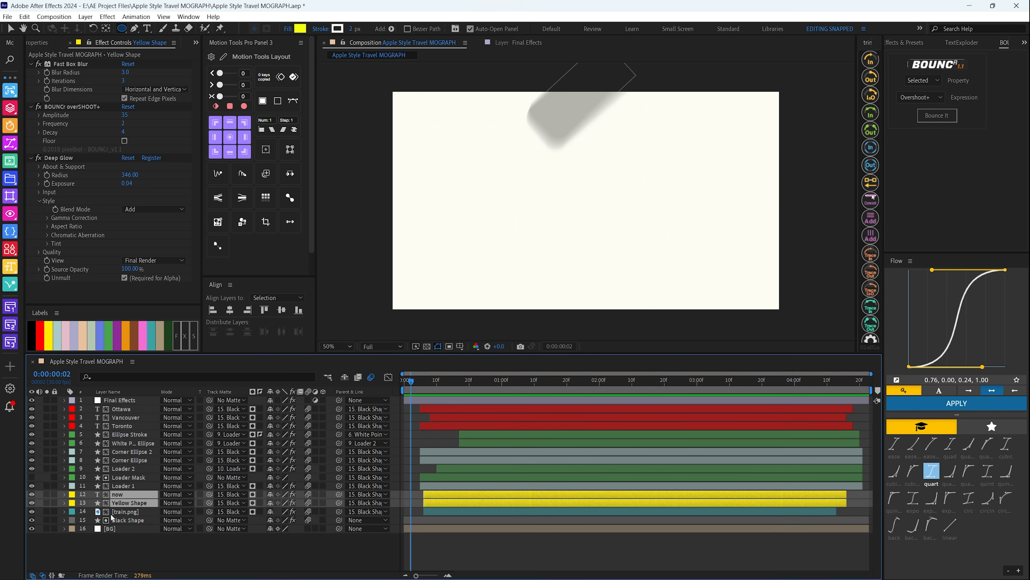
Reveal the Loader 1 layer's Position and Opacity keyframes and advance the time to 0:00:00:04
click(125, 486)
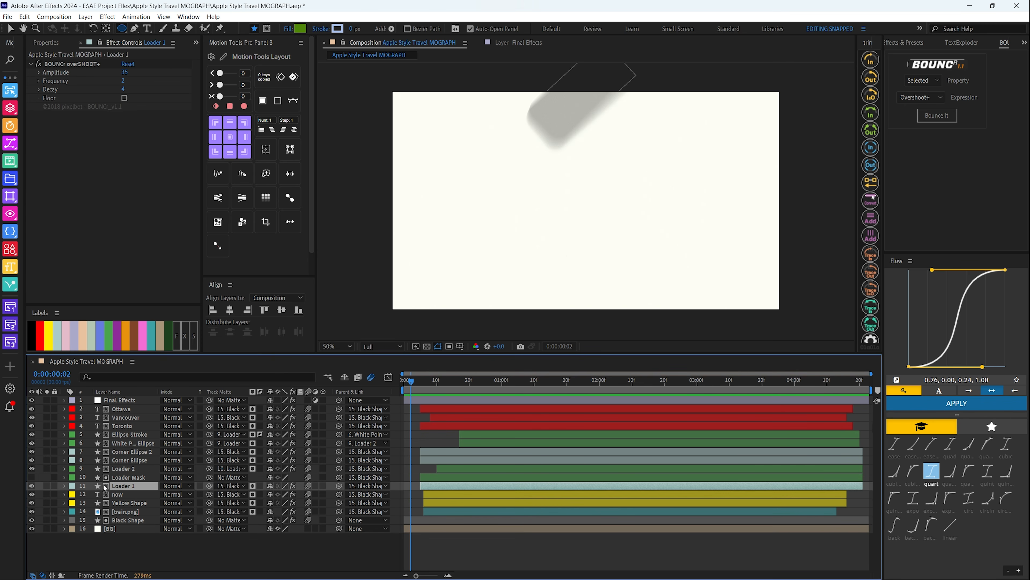
key(u)
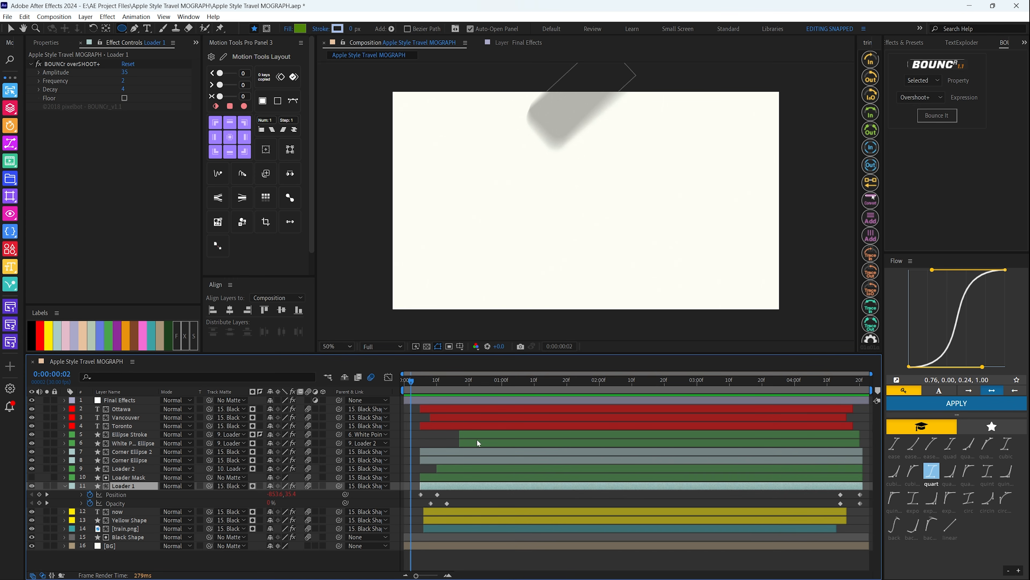
key(Page_Down)
key(Page_Down)
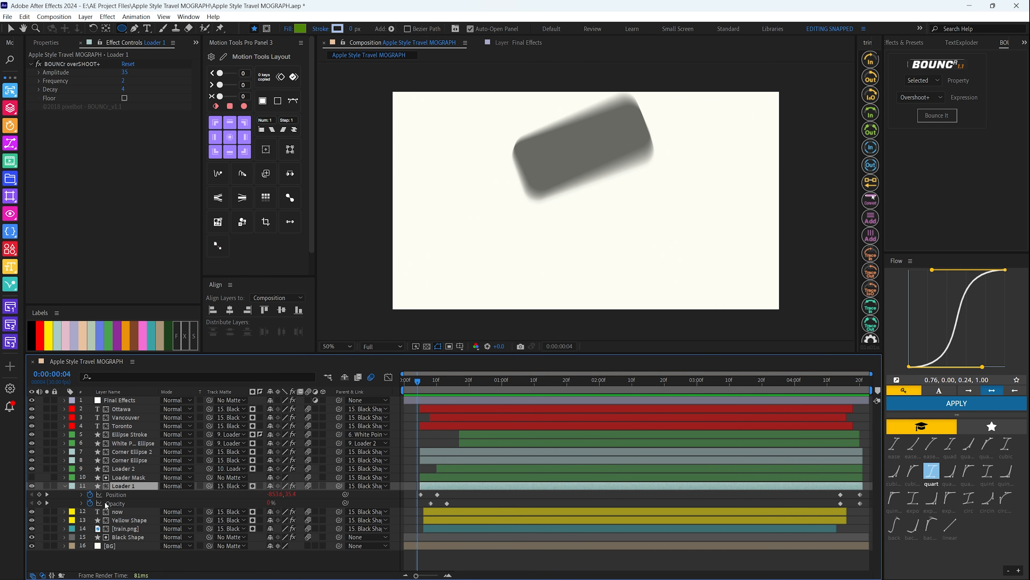
Preview the Loader 1 bar's entrance and replay it from the start of the composition
mouse_move(418, 382)
mouse_down()
mouse_move(434, 387)
mouse_move(417, 383)
mouse_up()
key(space)
key(space)
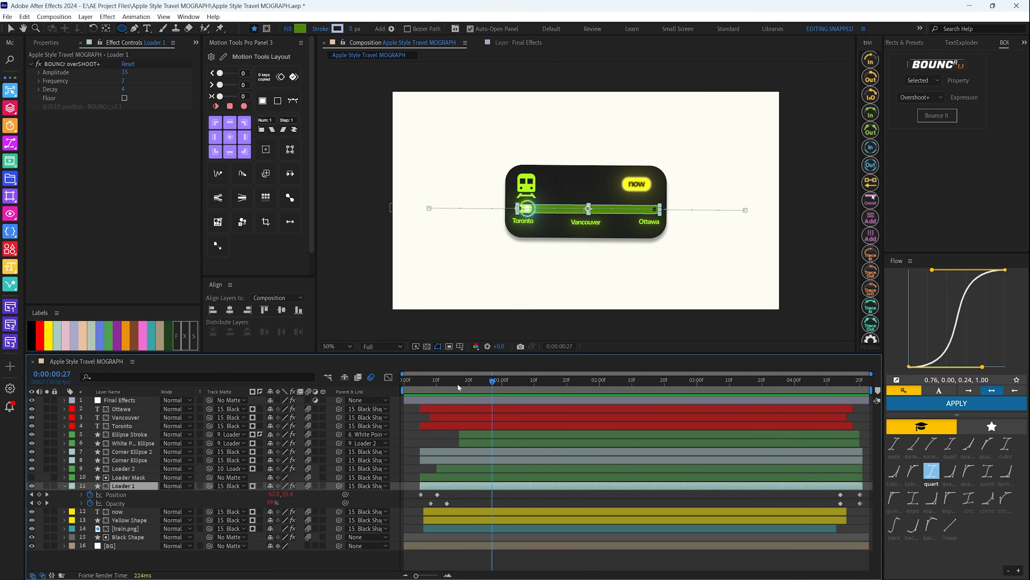
key(Home)
key(space)
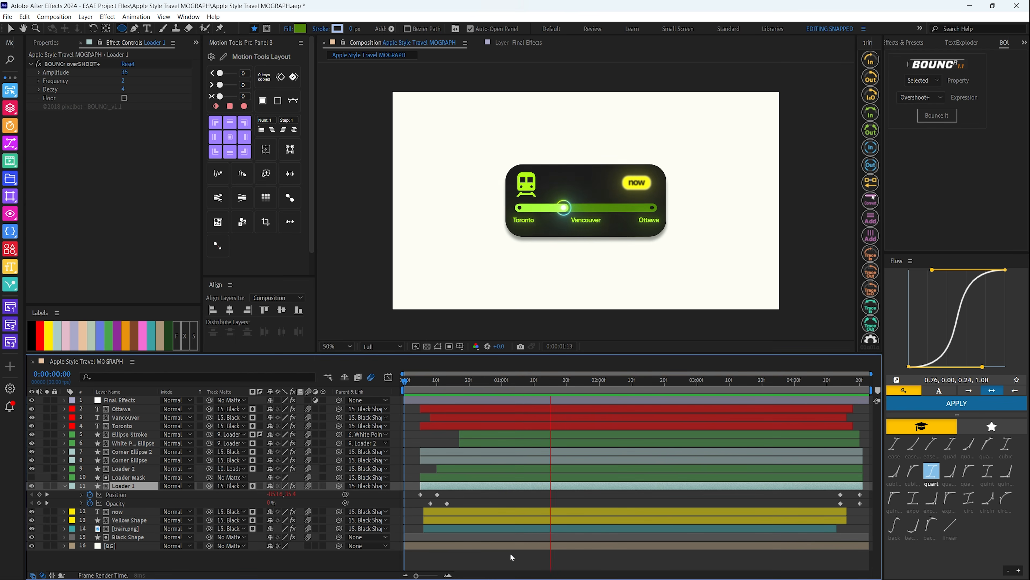
key(space)
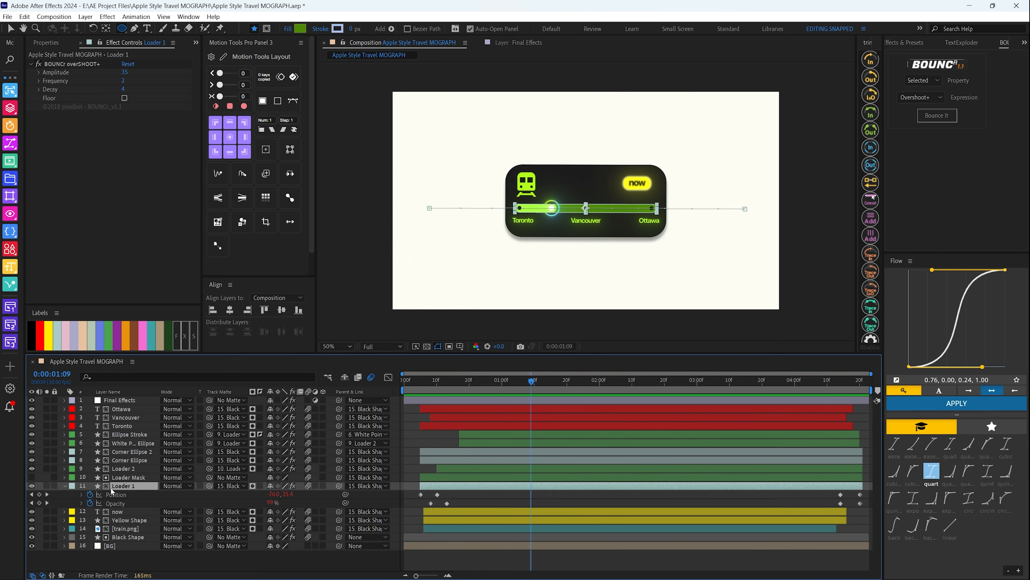
Hide all layers from Final Effects down to Loader 2 and preview the remaining ones
key(F2)
drag(32, 400, 33, 471)
key(space)
key(space)
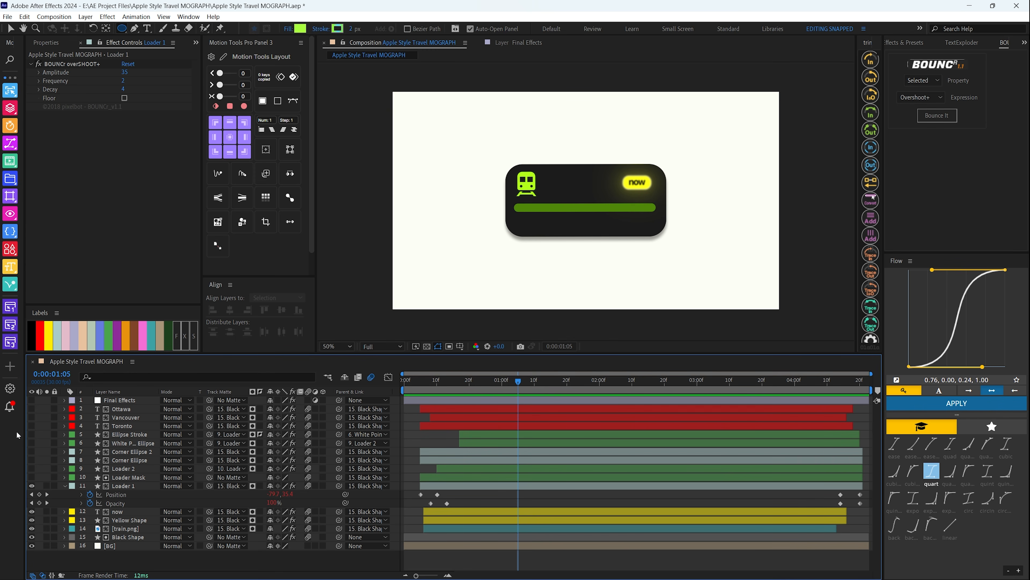
Toggle the Loader 1 layer's visibility off and on to identify its bar, leaving the layer shown and deselected
click(120, 486)
click(32, 486)
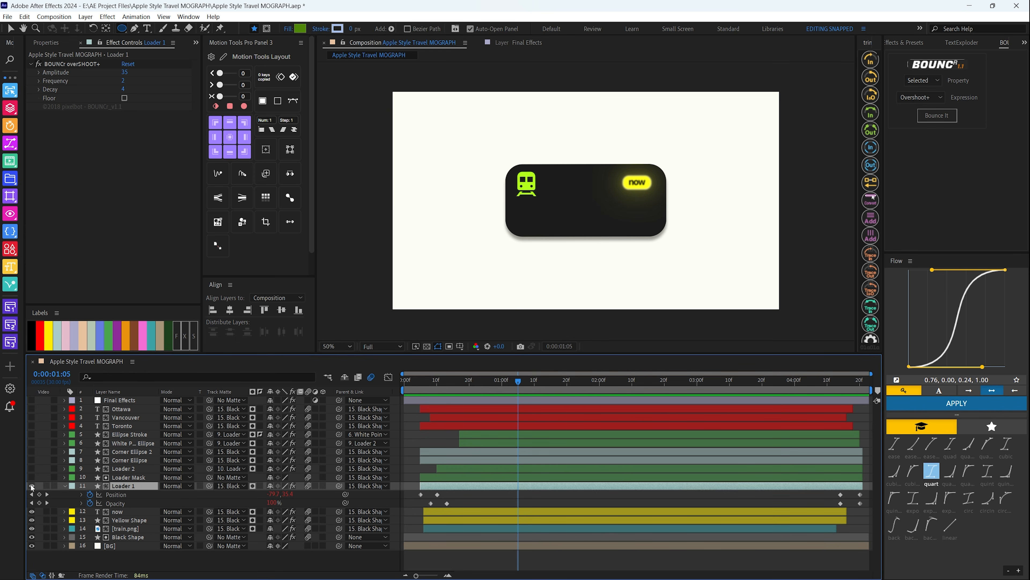
click(32, 486)
click(32, 486)
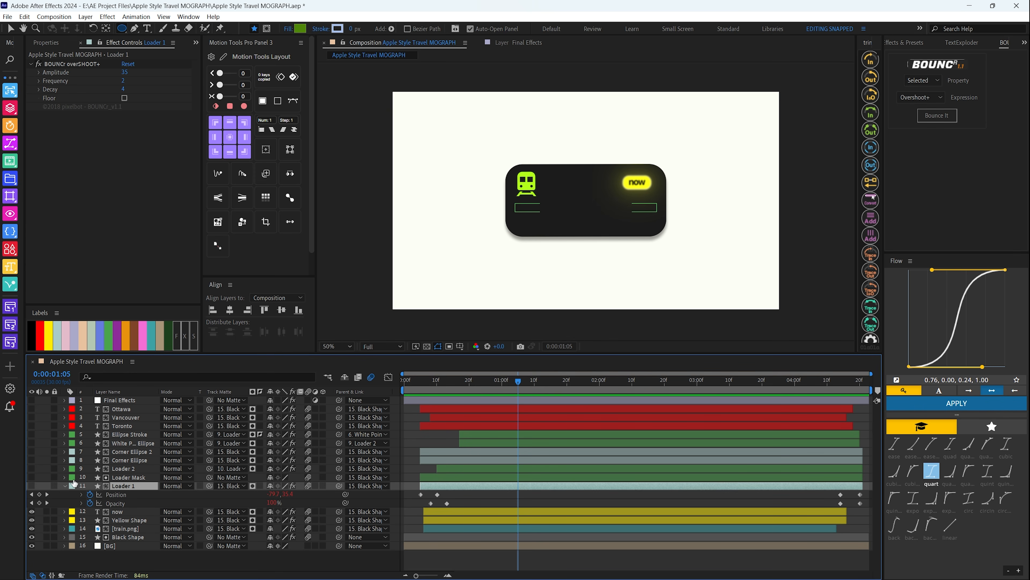
key(F2)
click(31, 485)
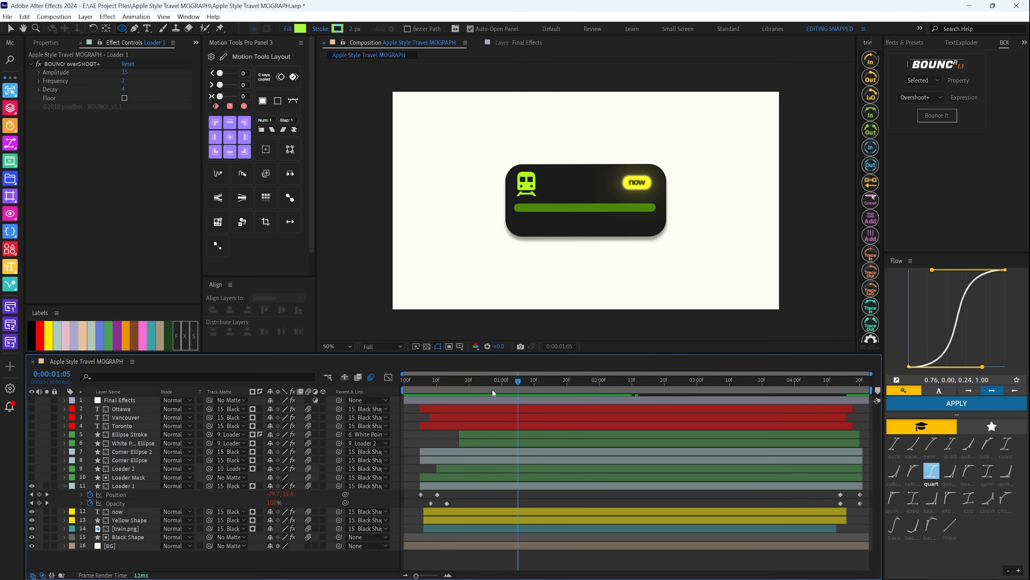
Scrub Loader 1's entrance across its Position and Opacity keyframes between 0:00:00:05 and 0:00:00:10
drag(494, 382, 421, 385)
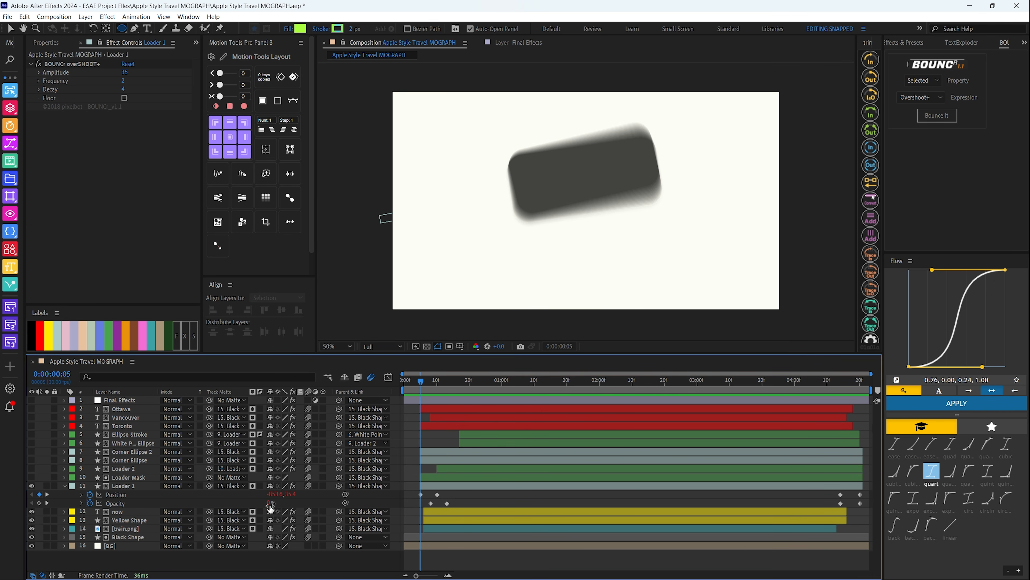
drag(421, 383, 442, 386)
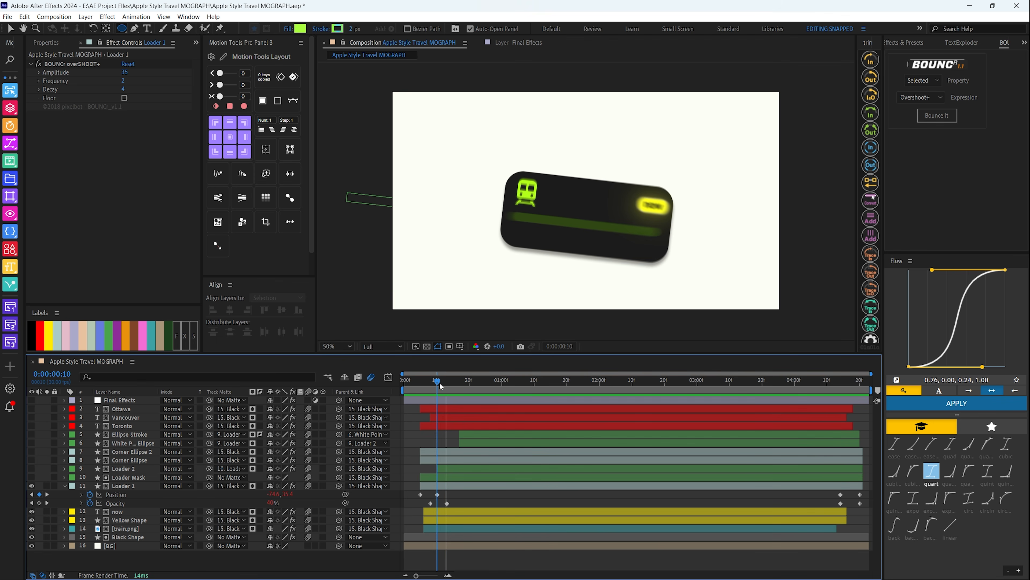
drag(633, 384, 407, 418)
Play back the Loader 1 bar's entrance with the layers above it hidden
key(space)
key(space)
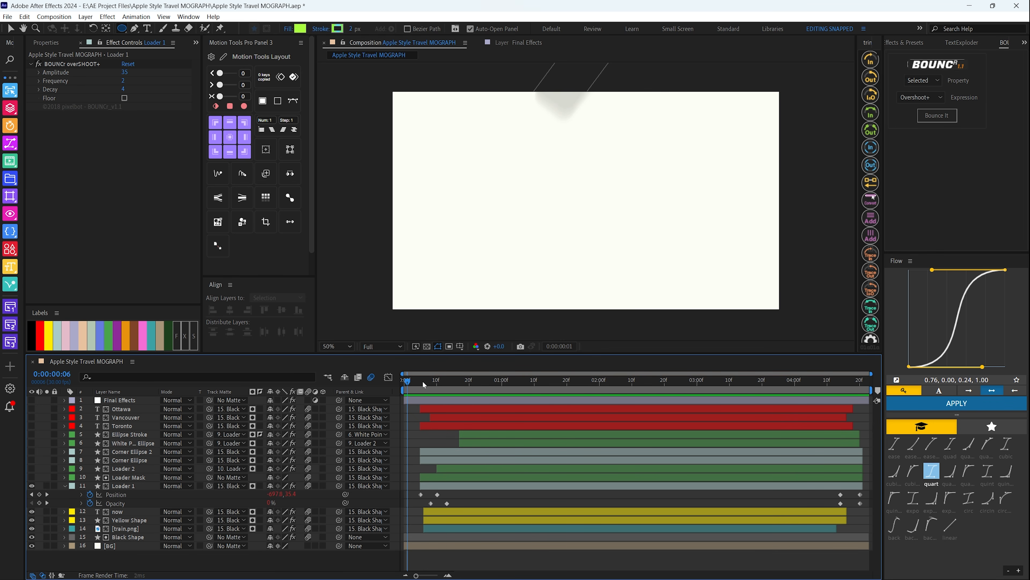
key(space)
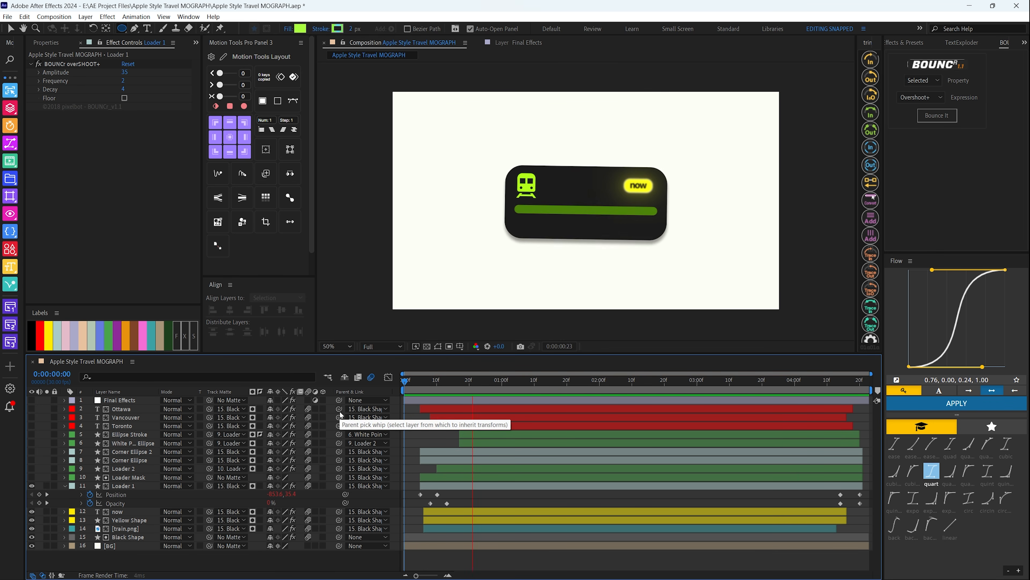
key(space)
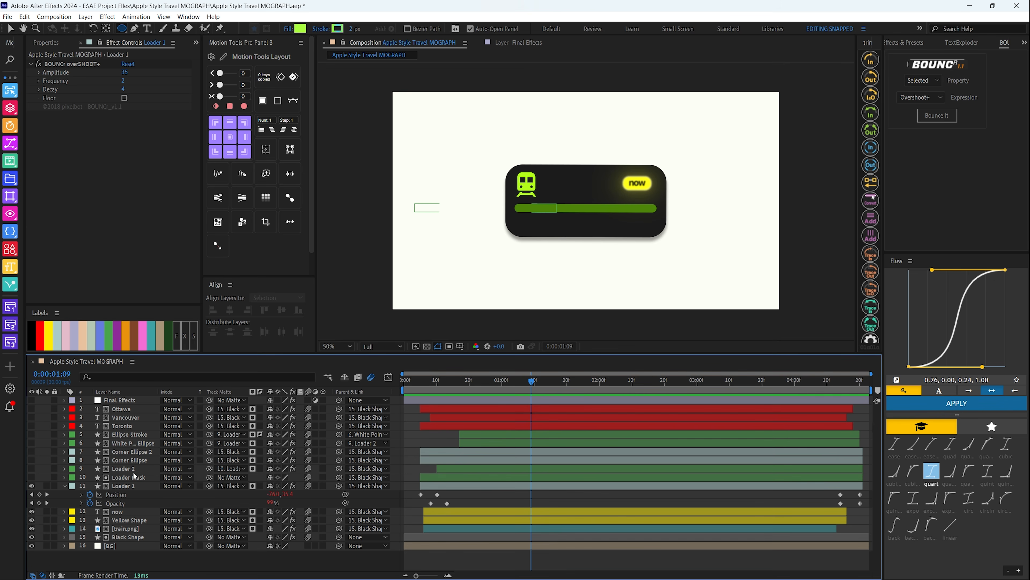
Show the Loader 2 layer and compare it with Loader 1 and Loader Mask by selecting each layer
click(32, 469)
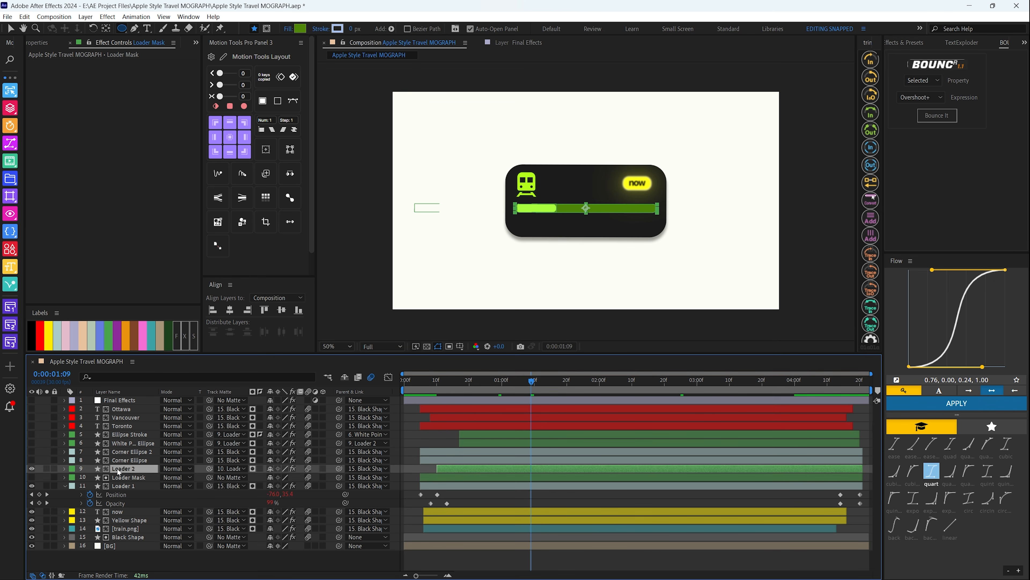
click(124, 486)
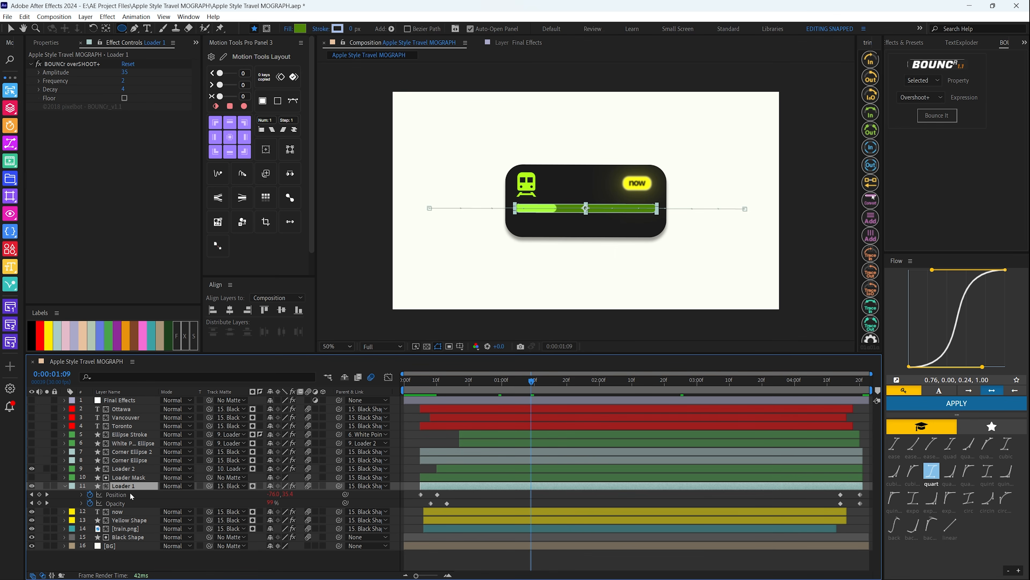
click(127, 478)
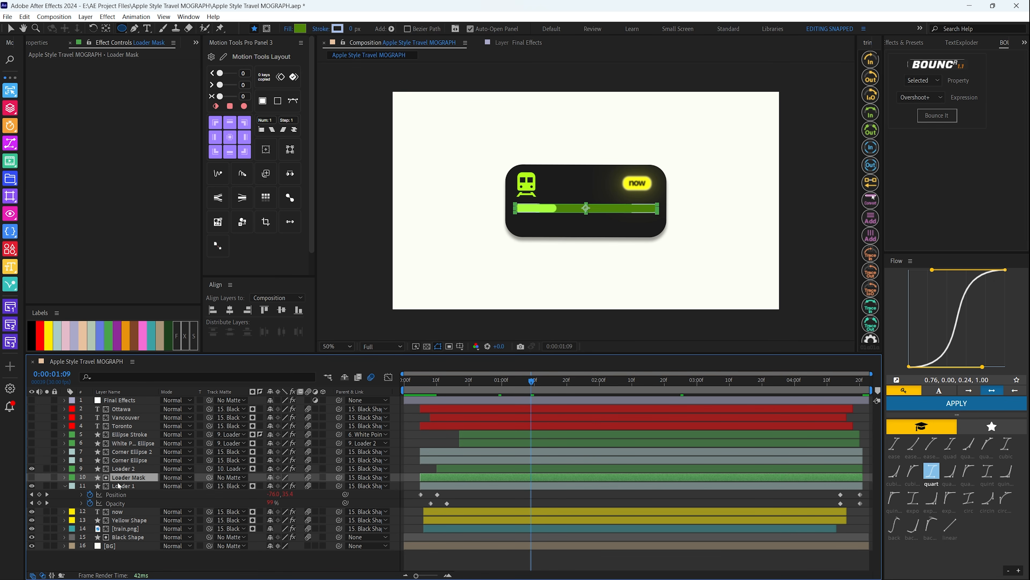
click(118, 469)
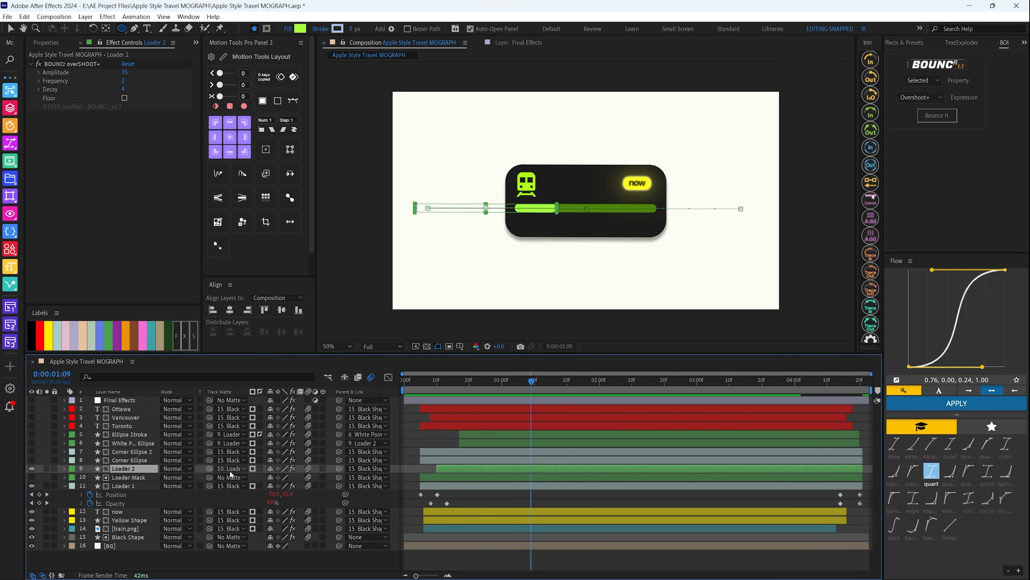
click(125, 486)
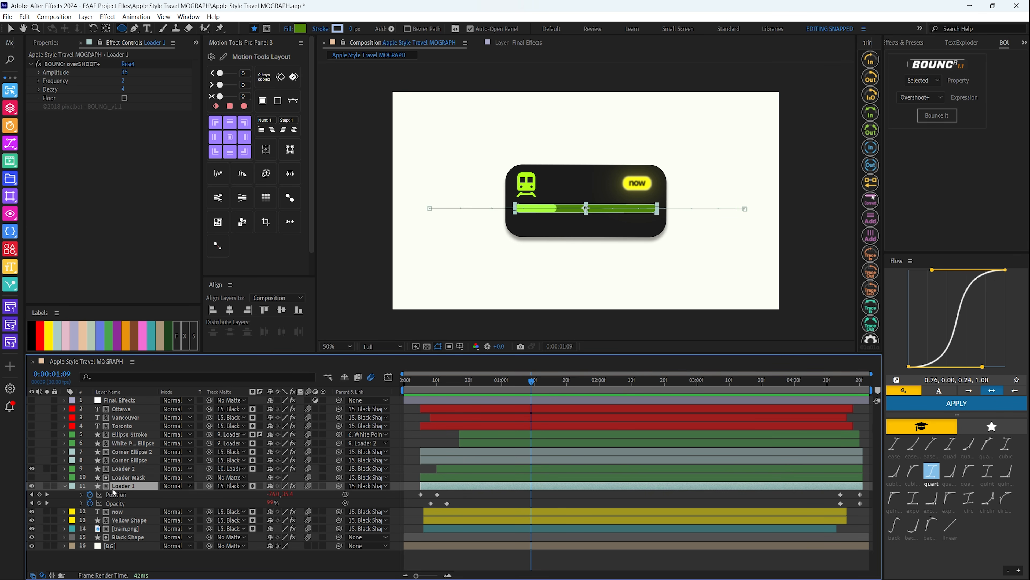
click(106, 471)
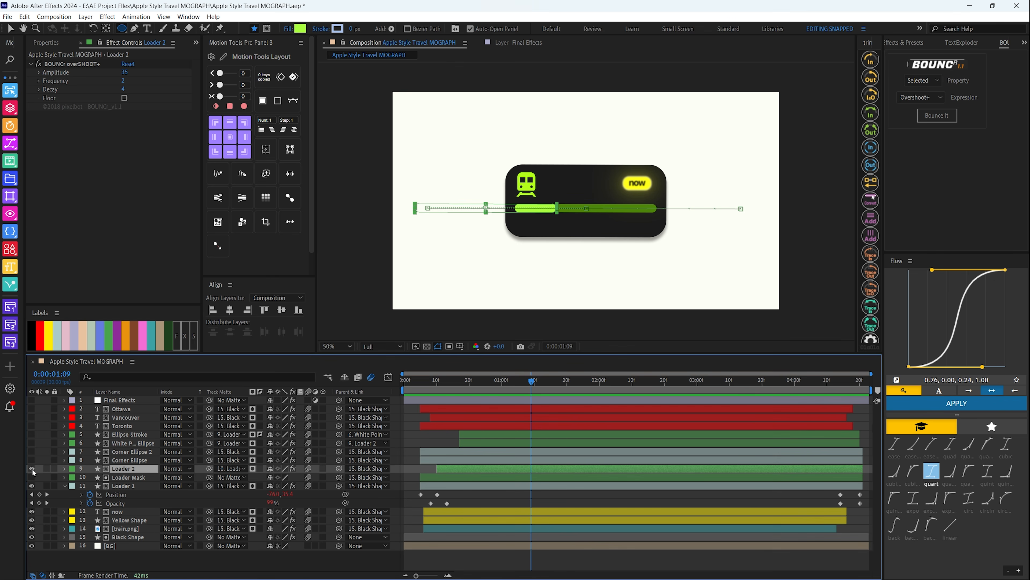
Scrub Loader 2's progress to 0:00:01:21, then preview its fill from the start of the composition
drag(522, 392, 570, 392)
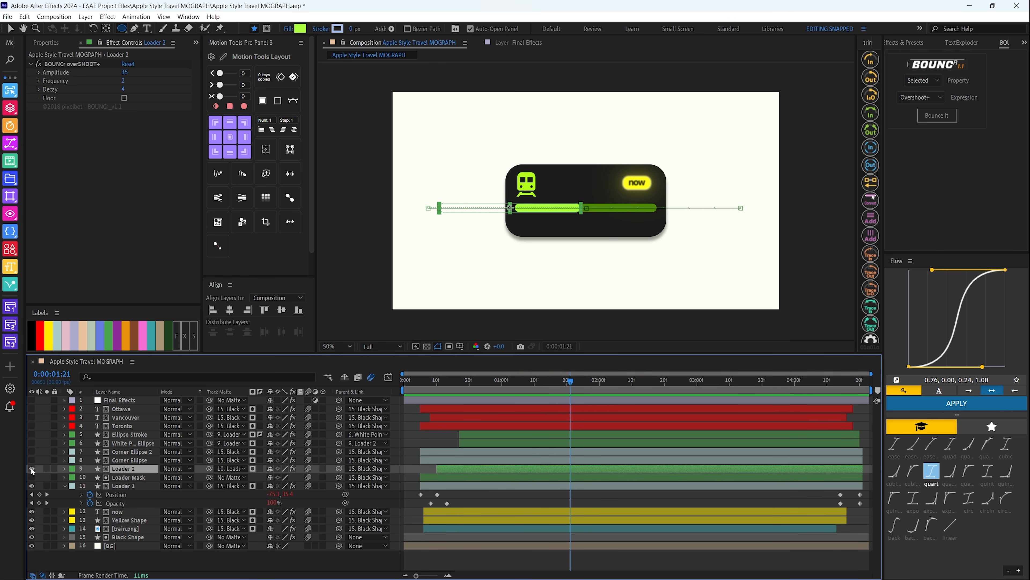
key(Home)
key(space)
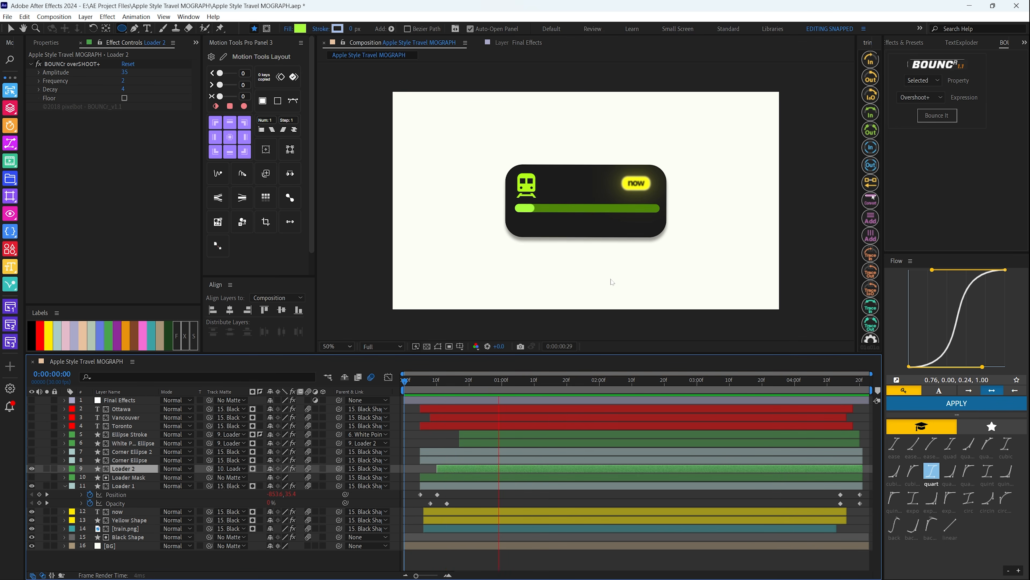
Reveal the Loader 2 layer's Position keyframes and preview its movement from 0:00:00:04
mouse_move(414, 388)
mouse_down()
mouse_move(694, 386)
mouse_move(471, 387)
mouse_up()
key(p)
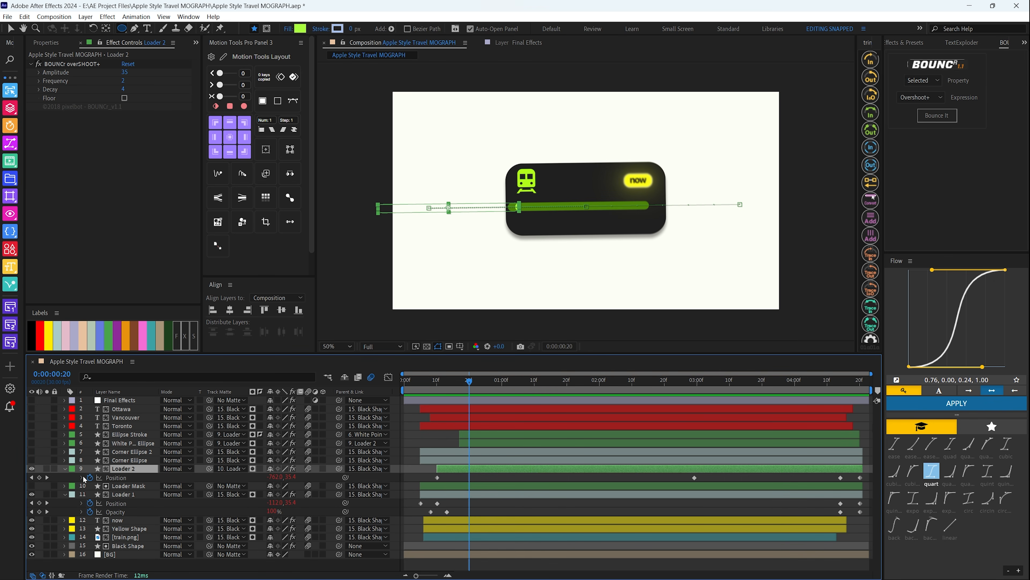
drag(455, 389, 418, 391)
key(space)
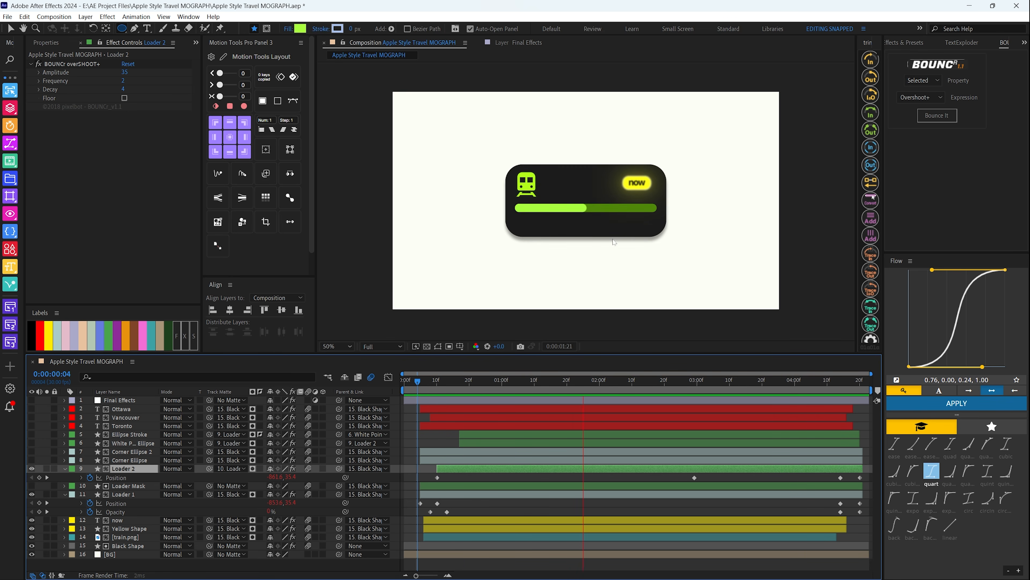
Show the Corner Ellipse and Corner Ellipse 2 layers and preview them on the loader bar
click(115, 460)
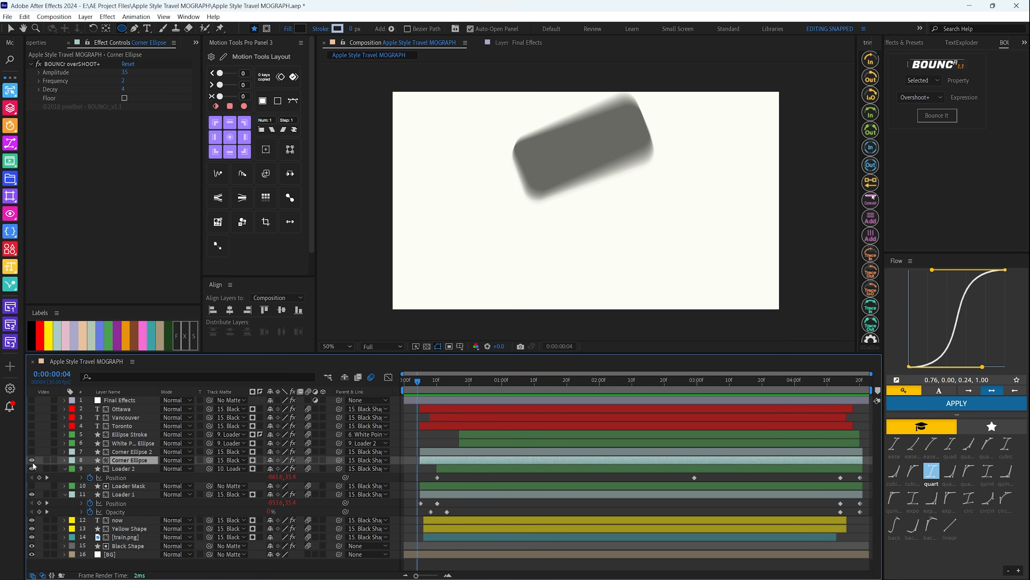
click(32, 451)
key(space)
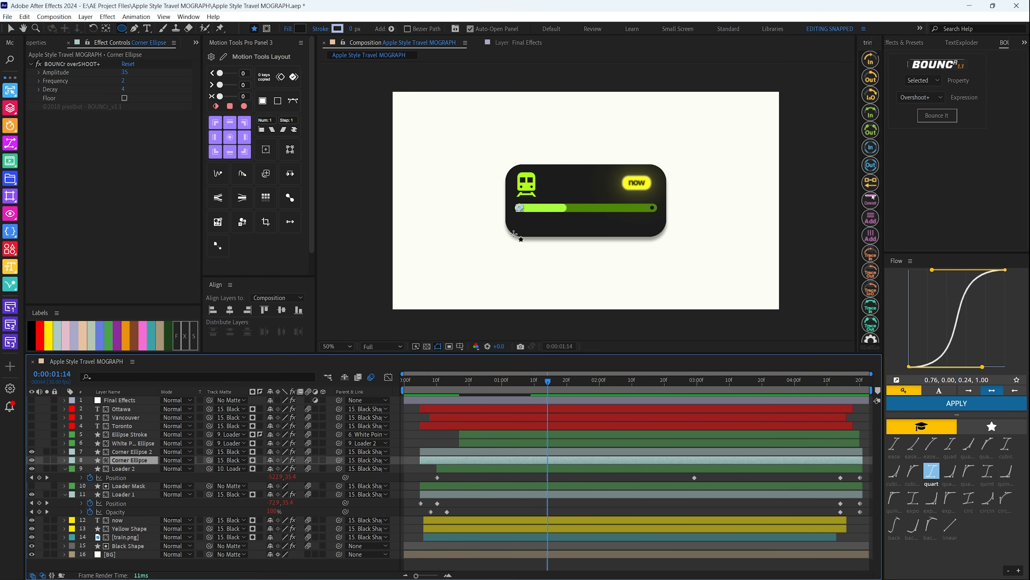
Select both corner ellipse layers, reveal Corner Ellipse 2's Position and Opacity keyframes, and preview the ellipses' entrance from the start
ctrl+click(119, 451)
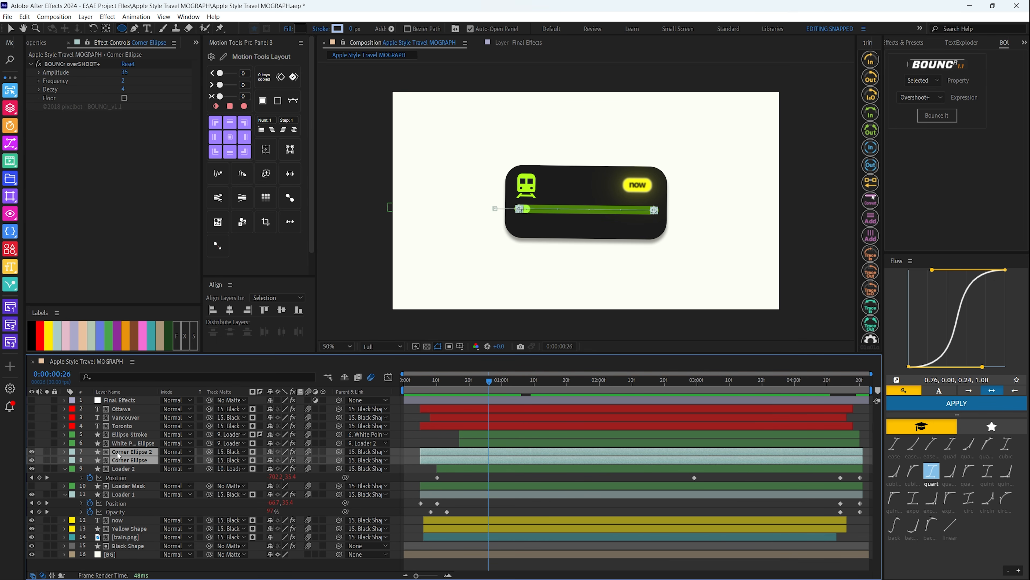
key(u)
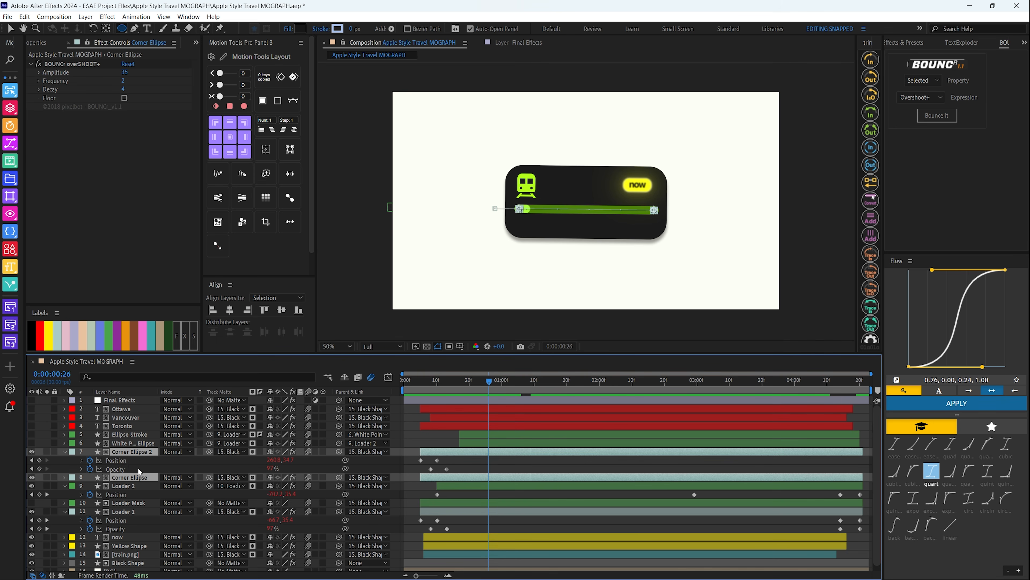
drag(536, 397, 424, 397)
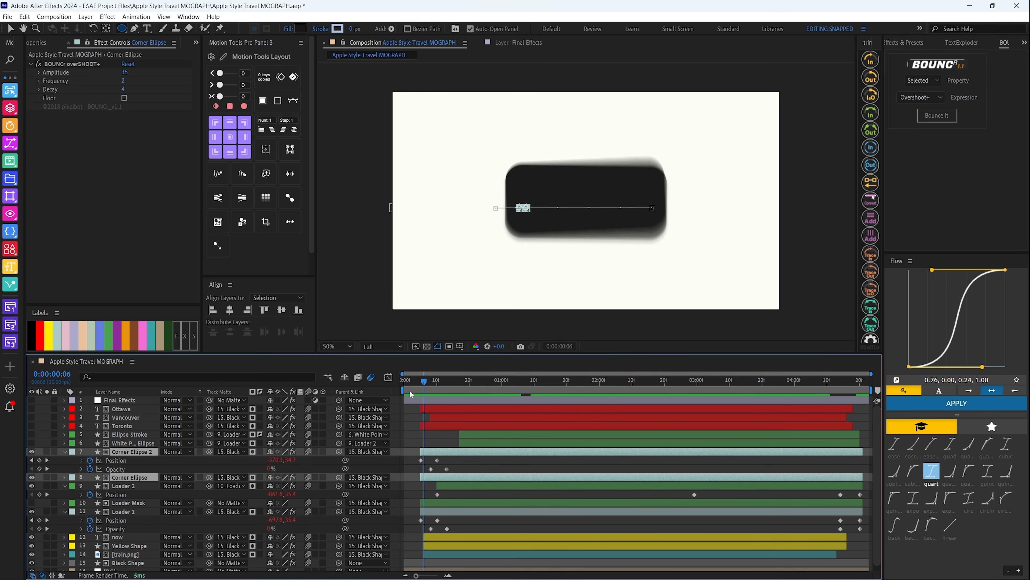
click(411, 393)
key(space)
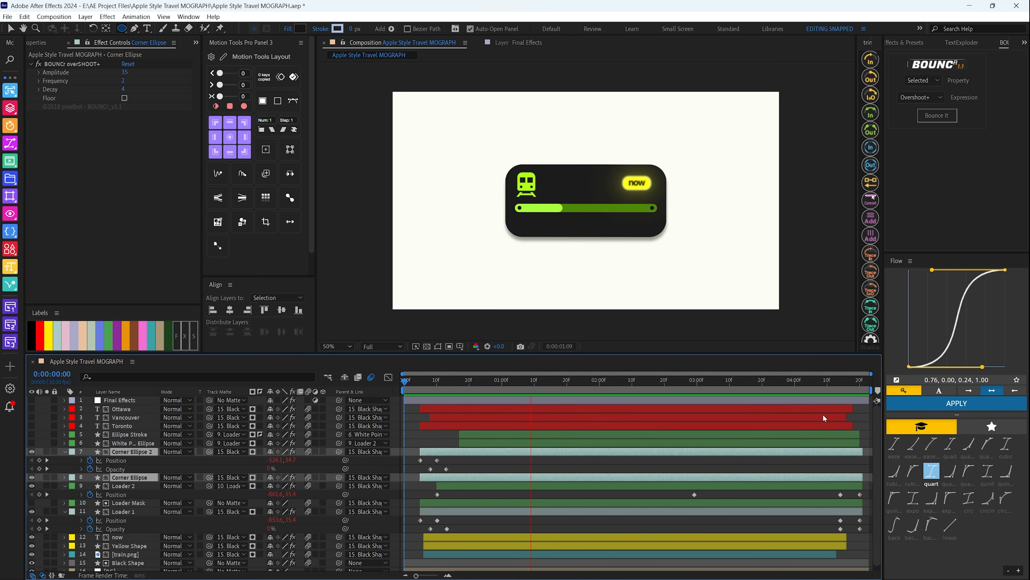
key(space)
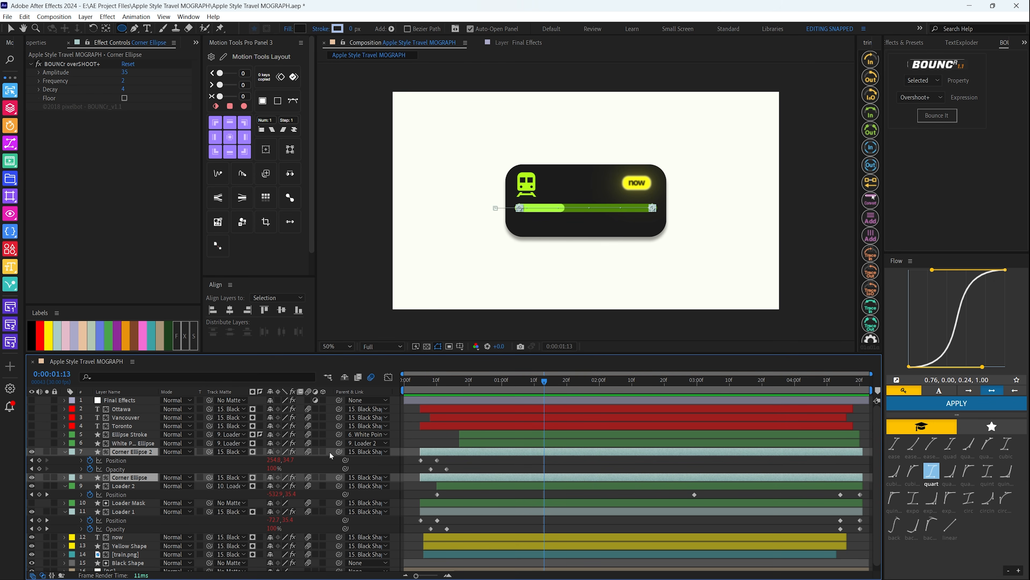
Return to 0:00:00:01 and collapse the keyframes of the corner ellipse, Loader 2 and Loader 1 layers
drag(432, 386, 407, 402)
key(u)
click(126, 469)
key(u)
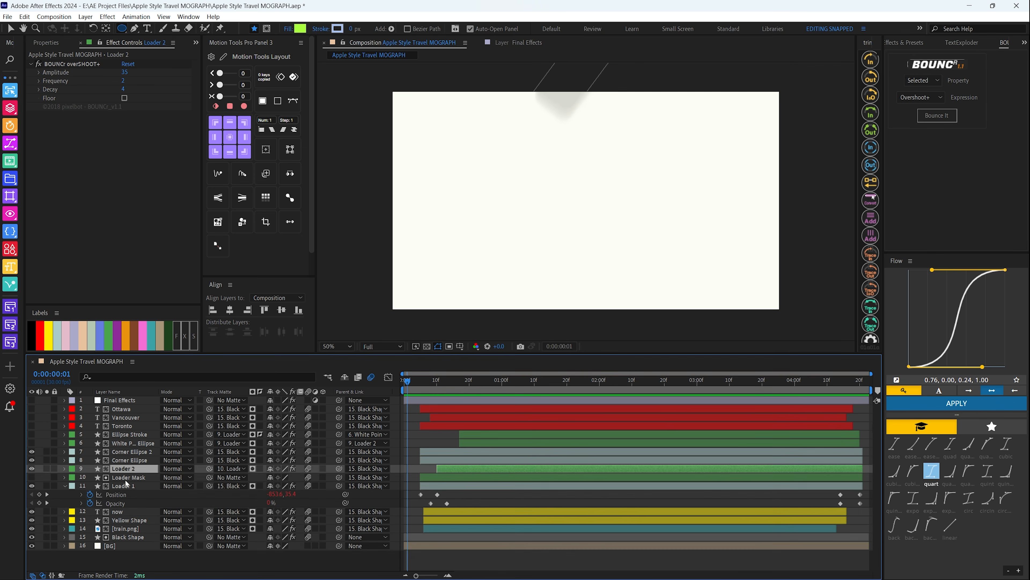
click(124, 486)
key(u)
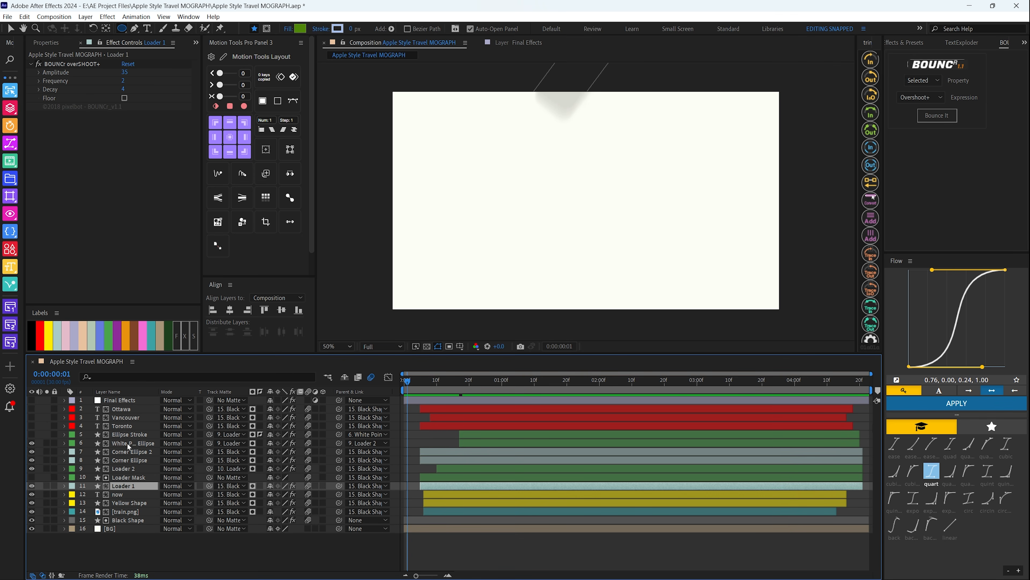
Show the White Point Ellipse layer, review its Deep Glow effect, and preview the point moving along the loader
click(127, 443)
drag(432, 377, 487, 397)
click(610, 245)
click(133, 442)
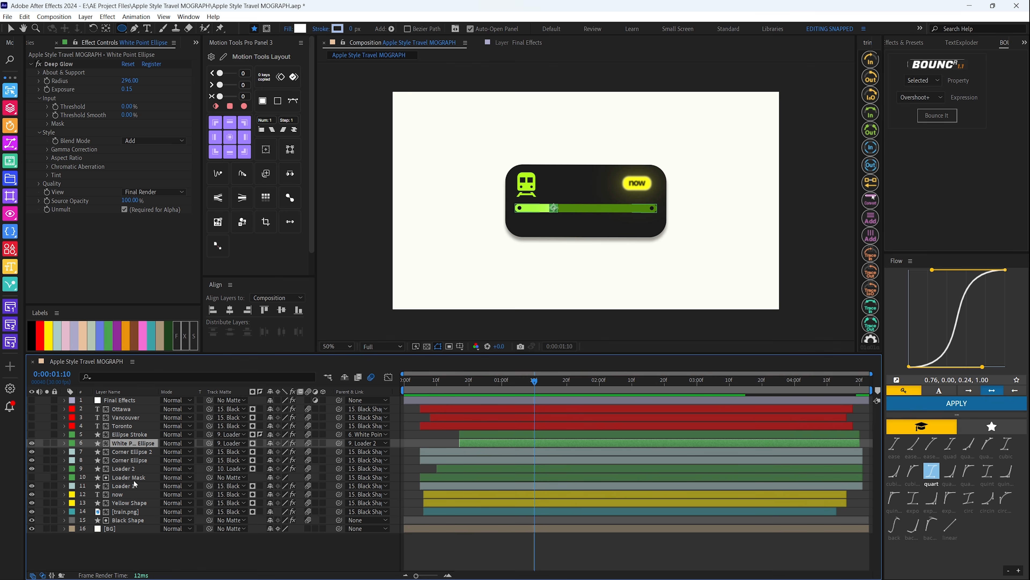
drag(414, 383, 583, 389)
key(space)
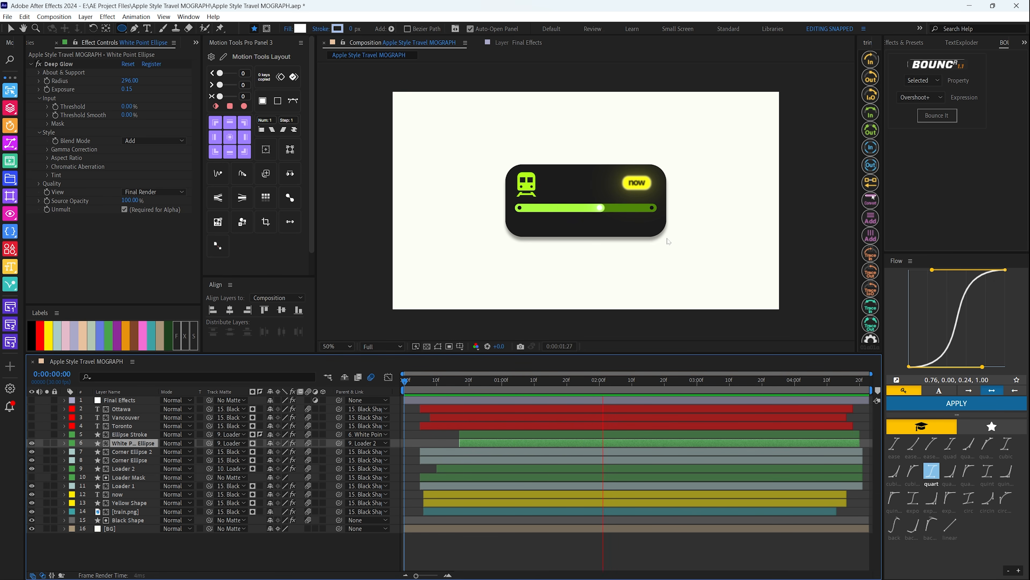
Reveal Corner Ellipse 2's Position and Opacity keyframes, then select the White Point Ellipse layer
click(124, 452)
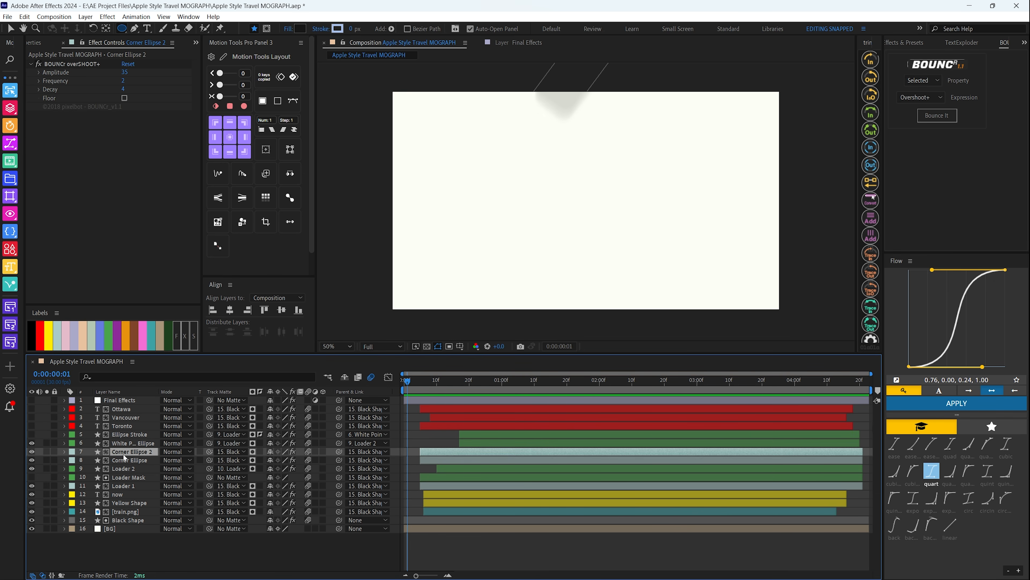
key(u)
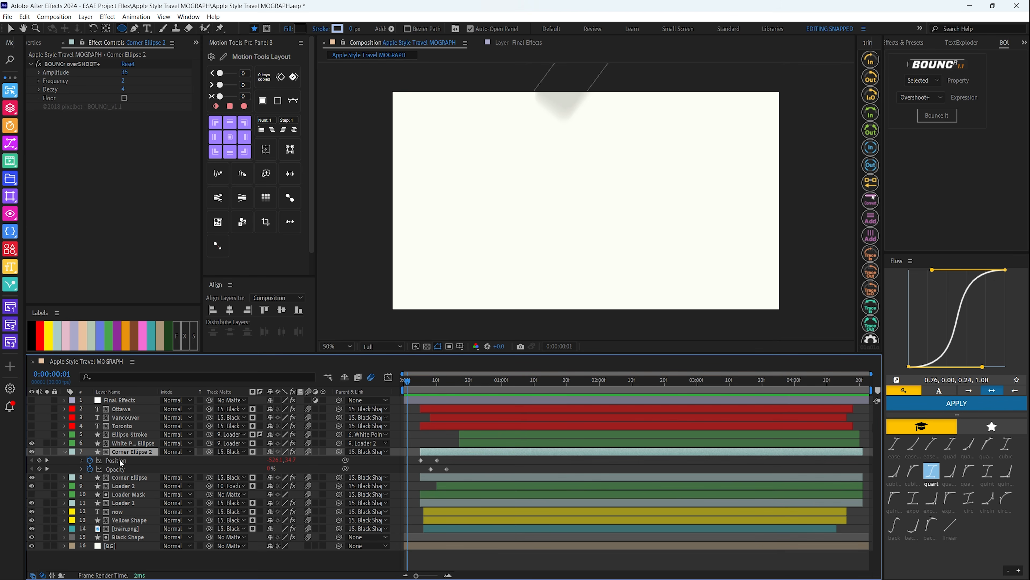
click(126, 443)
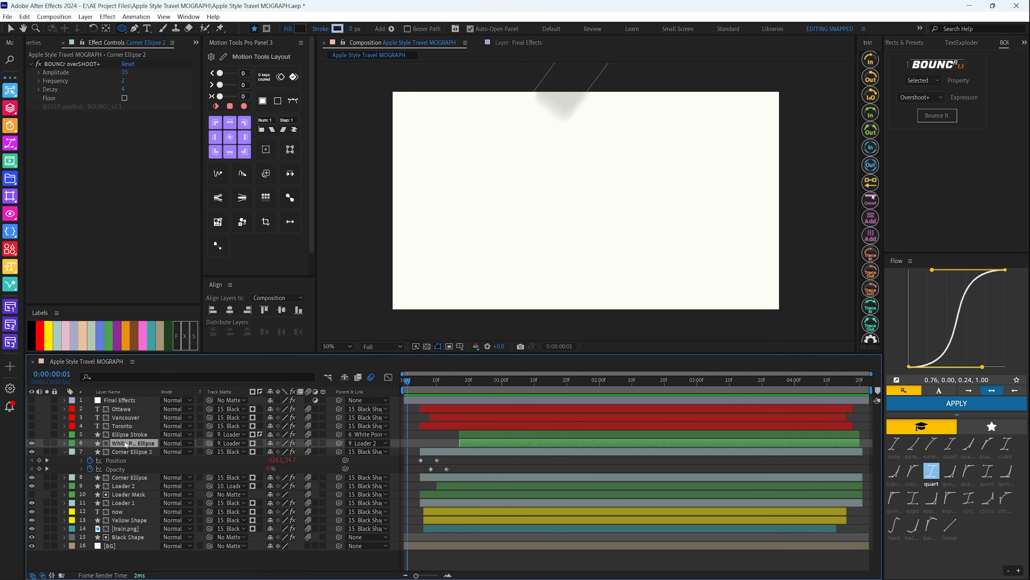
Show the Ellipse Stroke layer, reveal its Scale and Opacity keyframes, and preview its motion
click(122, 434)
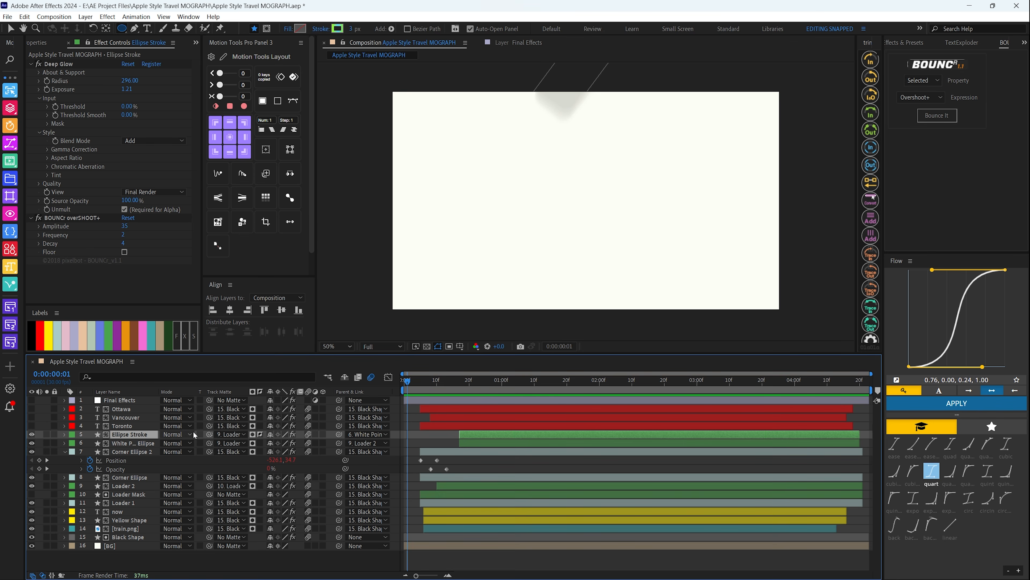
key(u)
key(space)
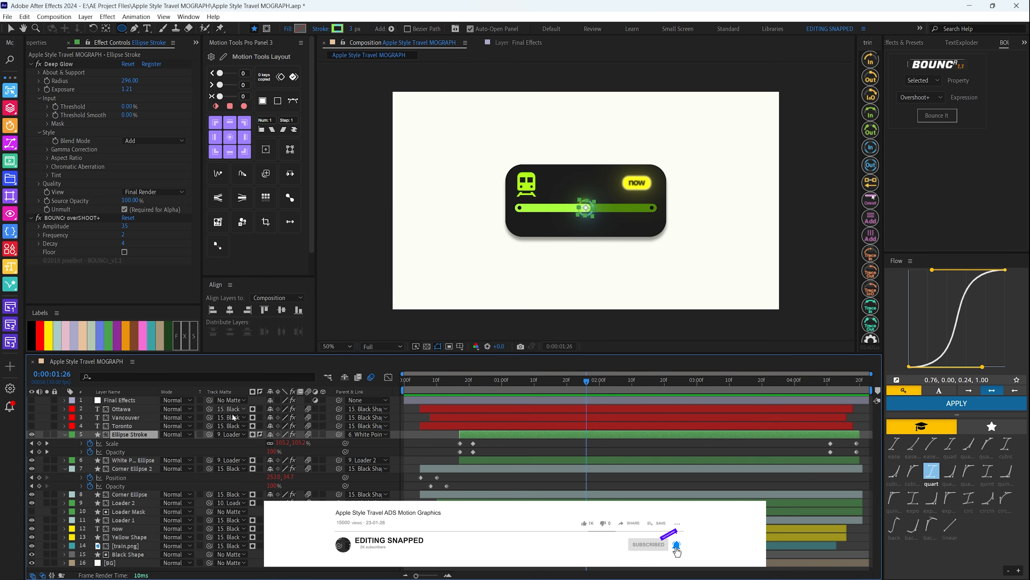
Inspect Ellipse Stroke's entrance keyframes at 0:00:00:17 and 0:00:00:21, then preview the stroke's animation from the start
click(462, 381)
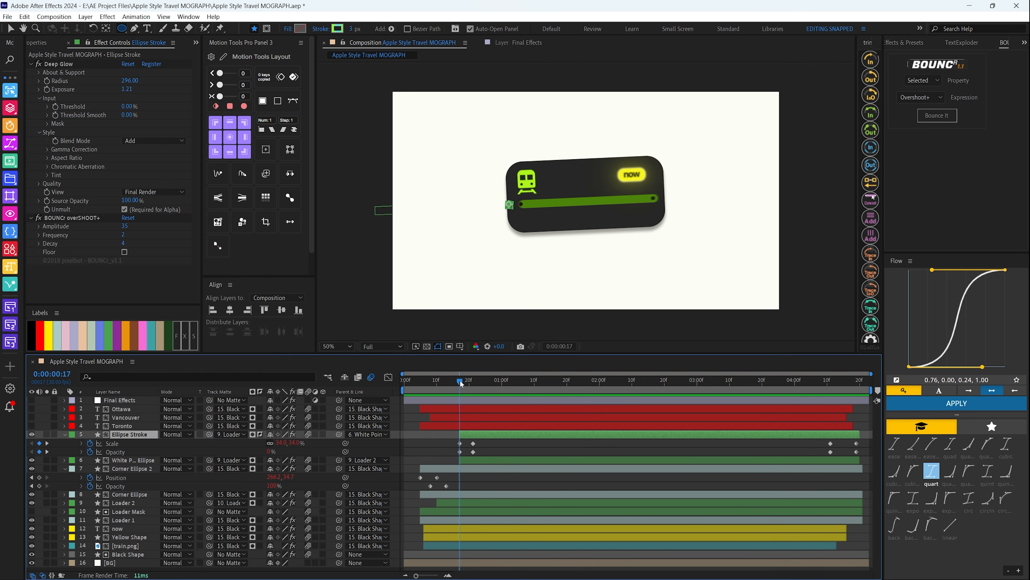
drag(467, 378, 473, 389)
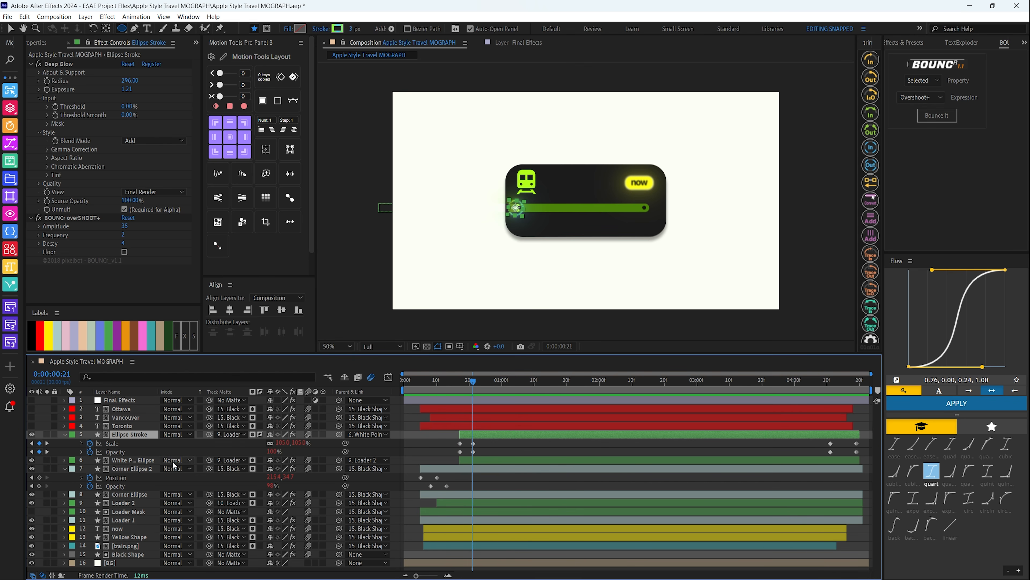
key(space)
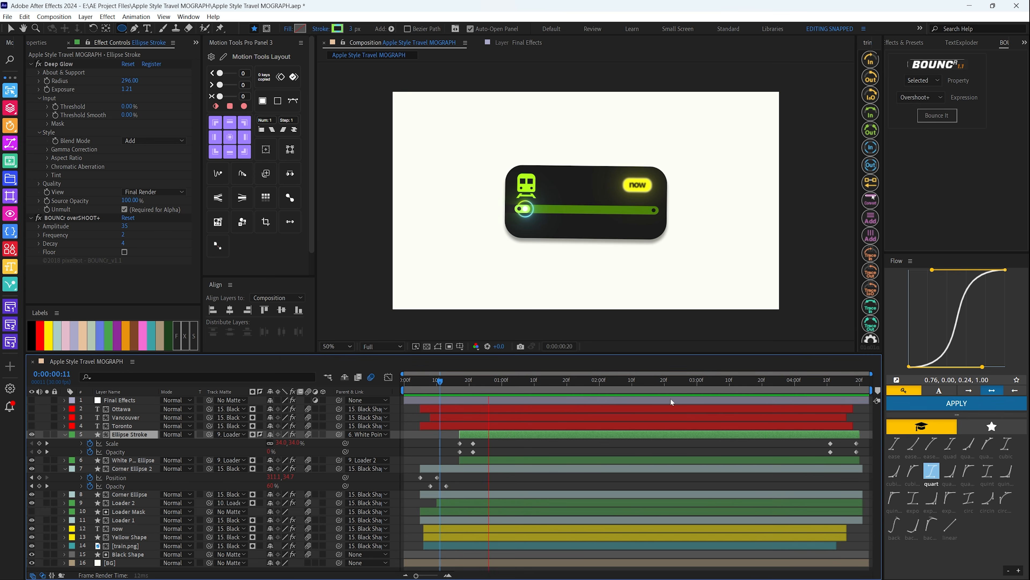
key(space)
key(space)
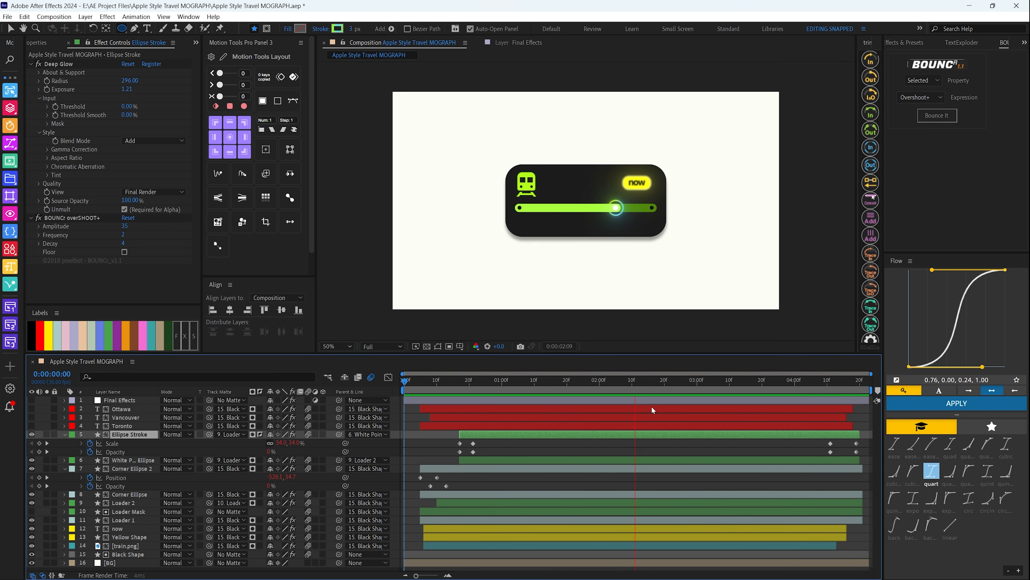
key(space)
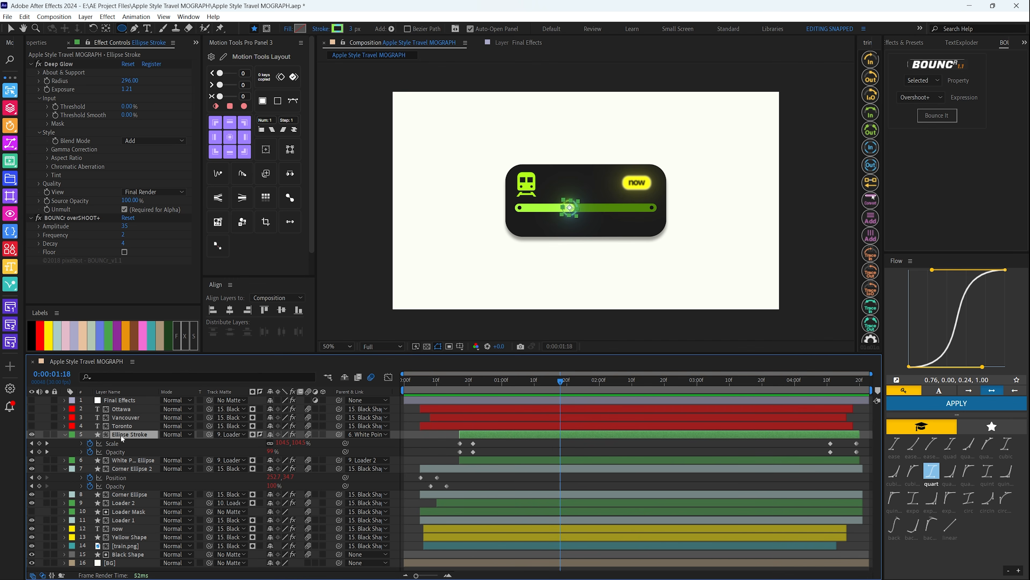
Check Ellipse Stroke's track matte and parent options, choosing Loader 2 as matte and White Point Ellipse as parent
click(230, 435)
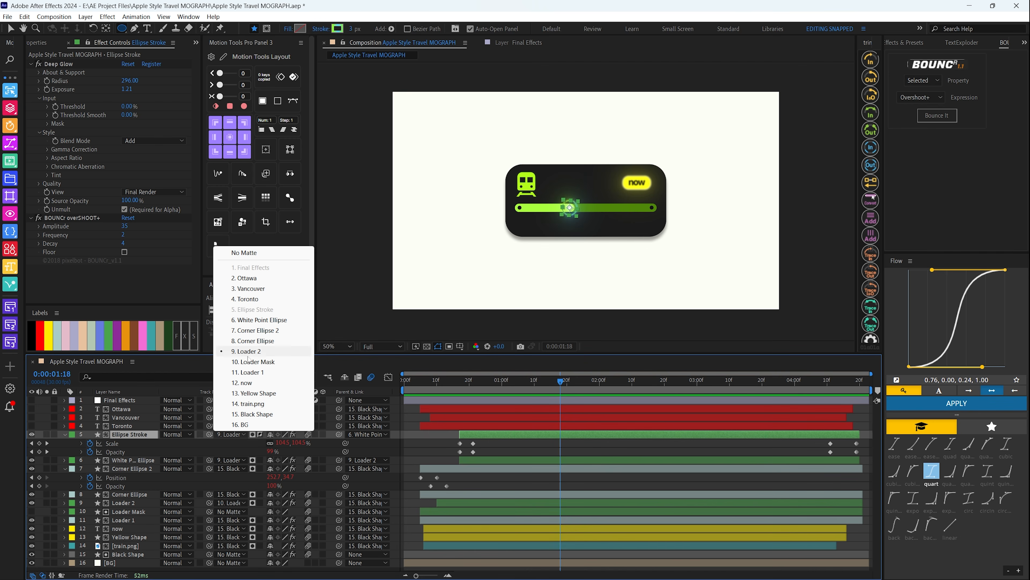
click(261, 352)
click(368, 434)
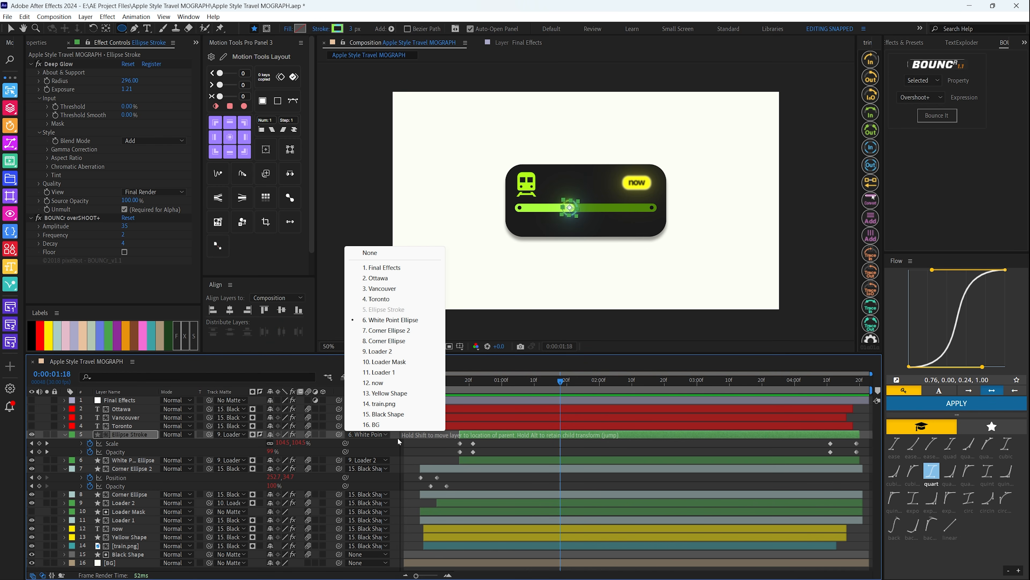
click(382, 320)
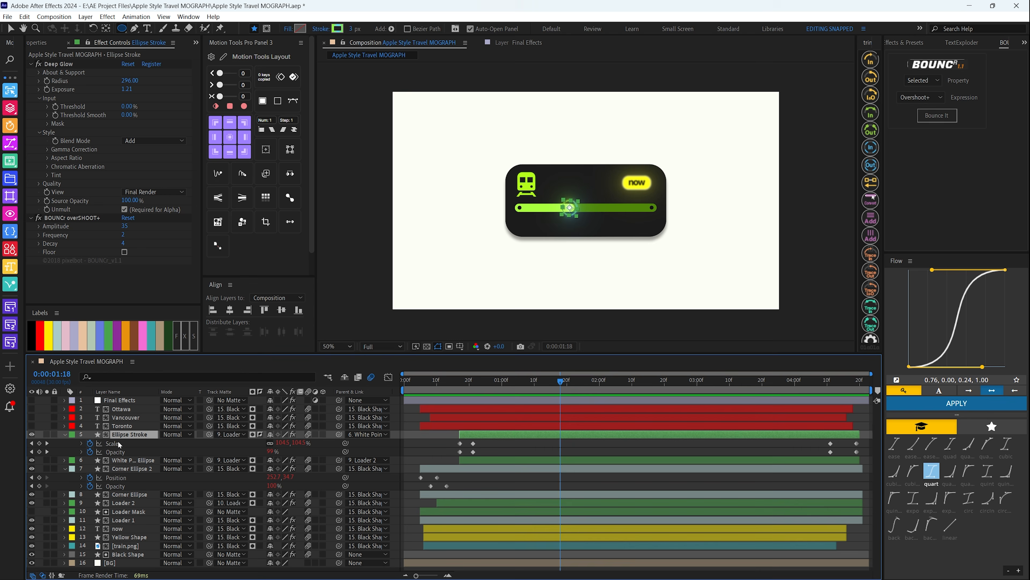
Select the White Point Ellipse layer and scrub from 0:00:01:10 to 0:00:01:24 to view its movement
click(149, 460)
click(535, 390)
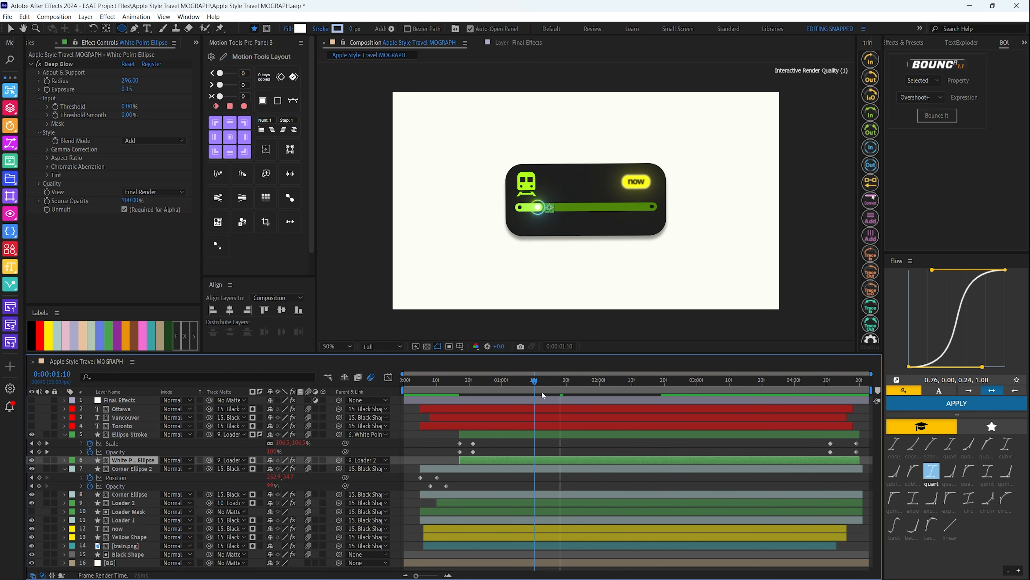
drag(542, 390, 581, 392)
Collapse the keyframes of the Ellipse Stroke and Corner Ellipse 2 layers
click(131, 435)
shift+click(131, 459)
key(u)
click(128, 452)
key(u)
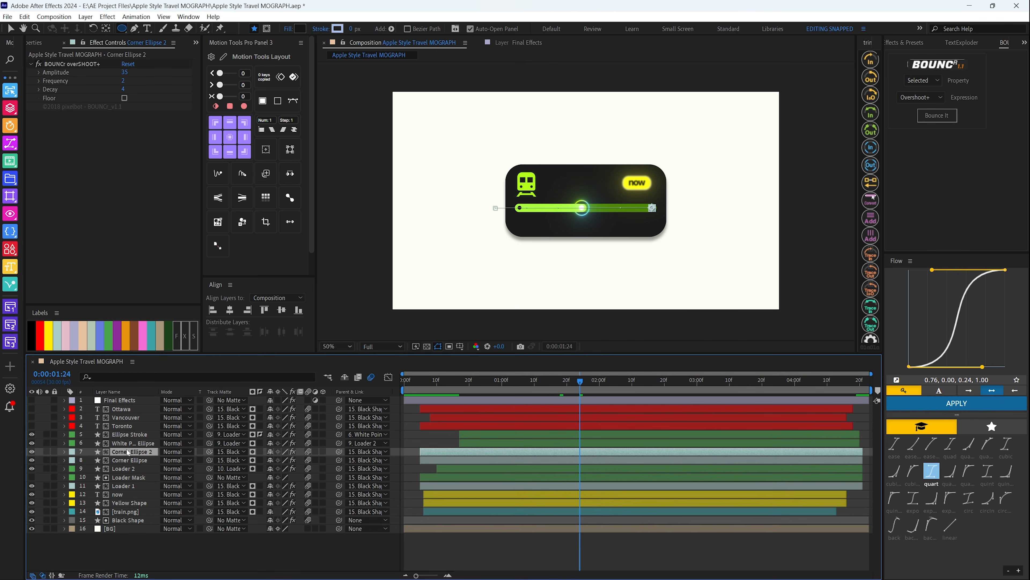
Show the Ottawa, Vancouver and Toronto text layers and reveal their Position and Opacity keyframes at 0:00:00:05
click(124, 426)
shift+click(59, 411)
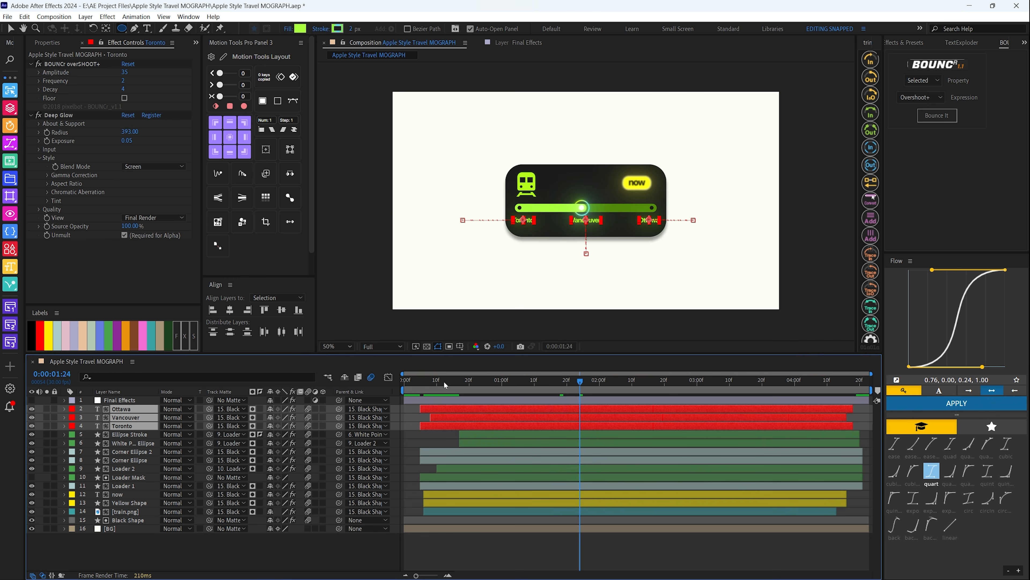
click(422, 391)
key(u)
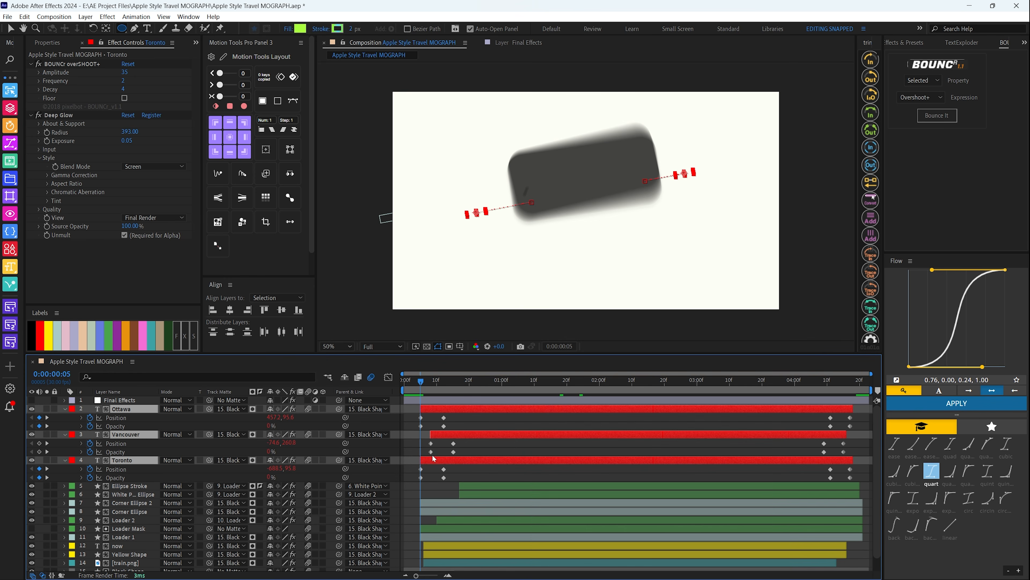
Select the Toronto text layer and preview its entrance from 0:00:00:04 and again from the start
click(466, 425)
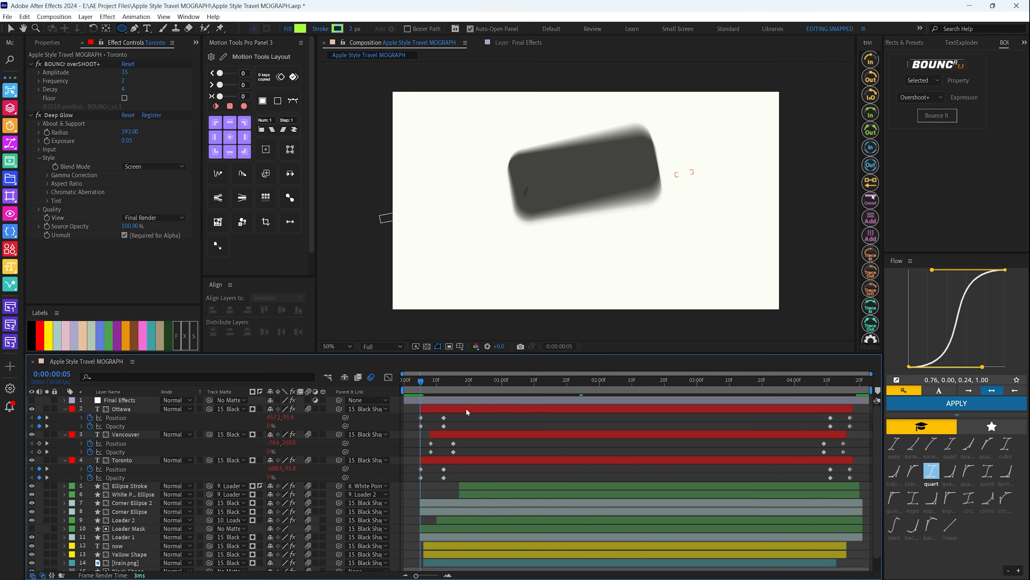
key(Page_Up)
click(131, 460)
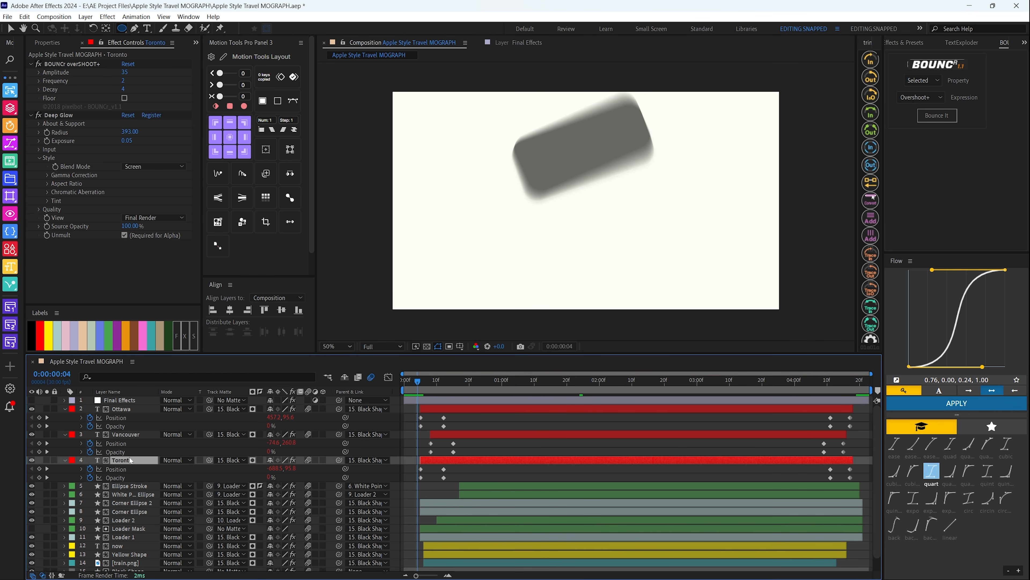
key(space)
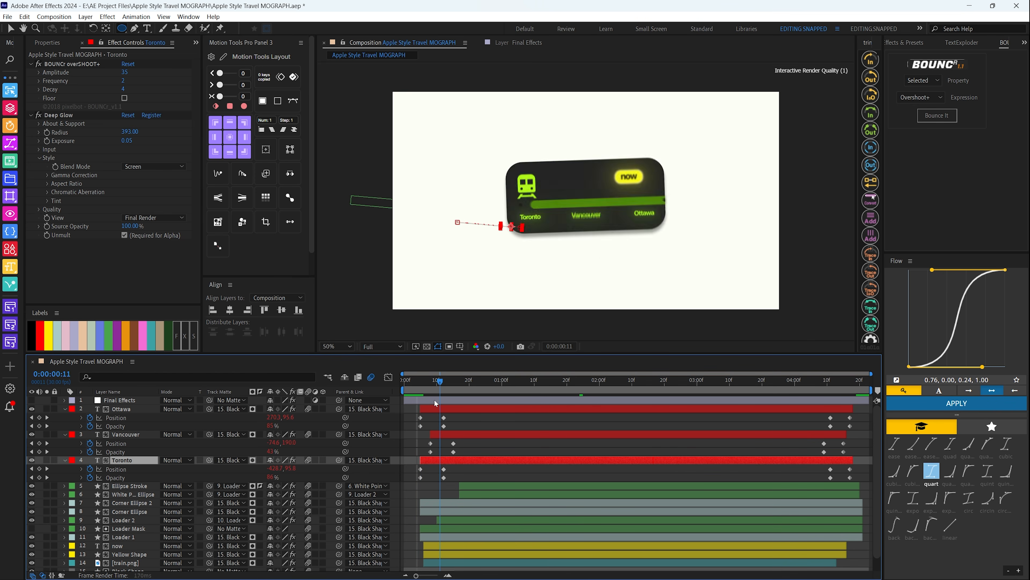
key(space)
key(space)
key(Home)
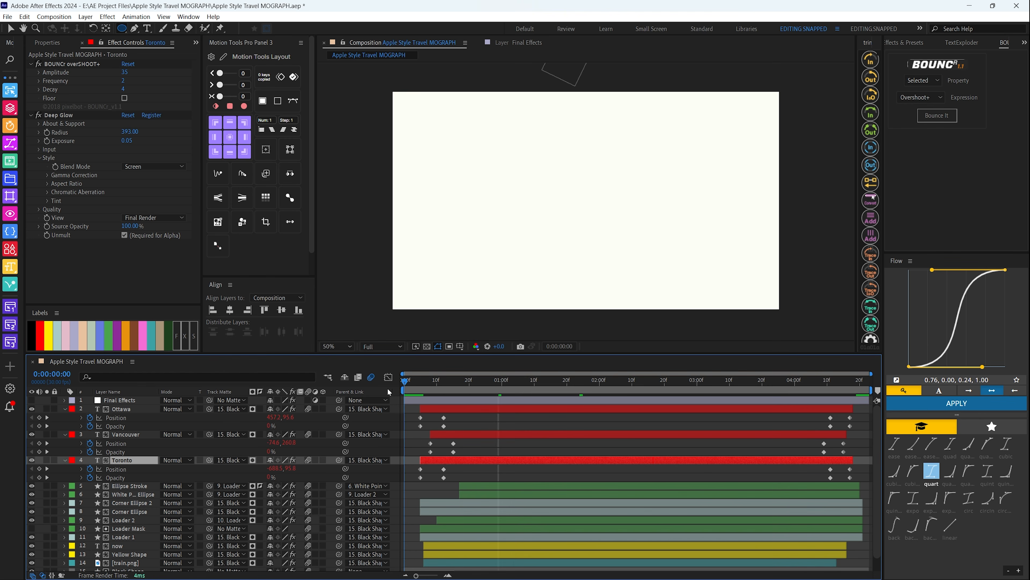
key(space)
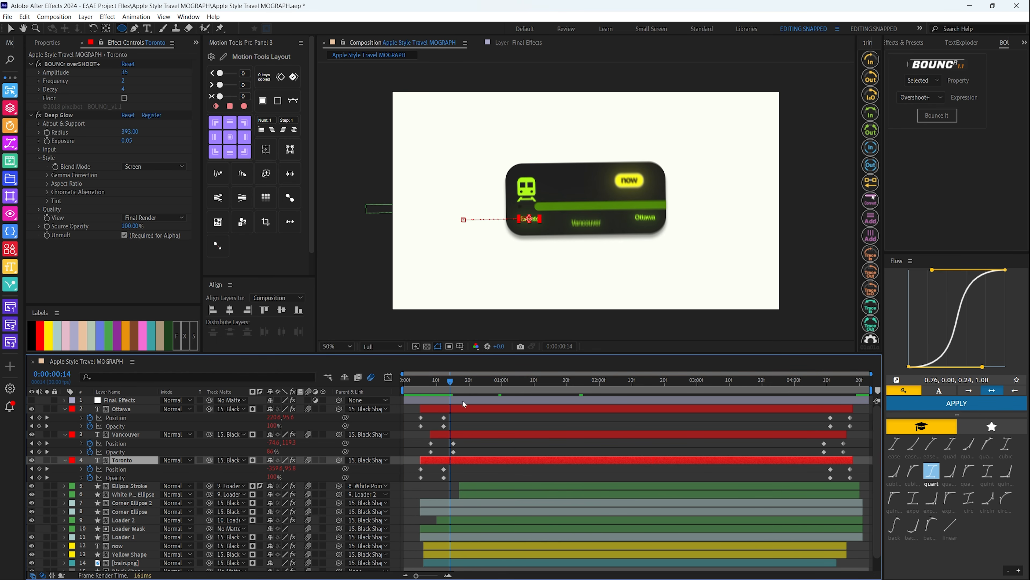
Select the Vancouver text layer, scrub through its entrance toward its exit, and preview the composition from the start
click(130, 434)
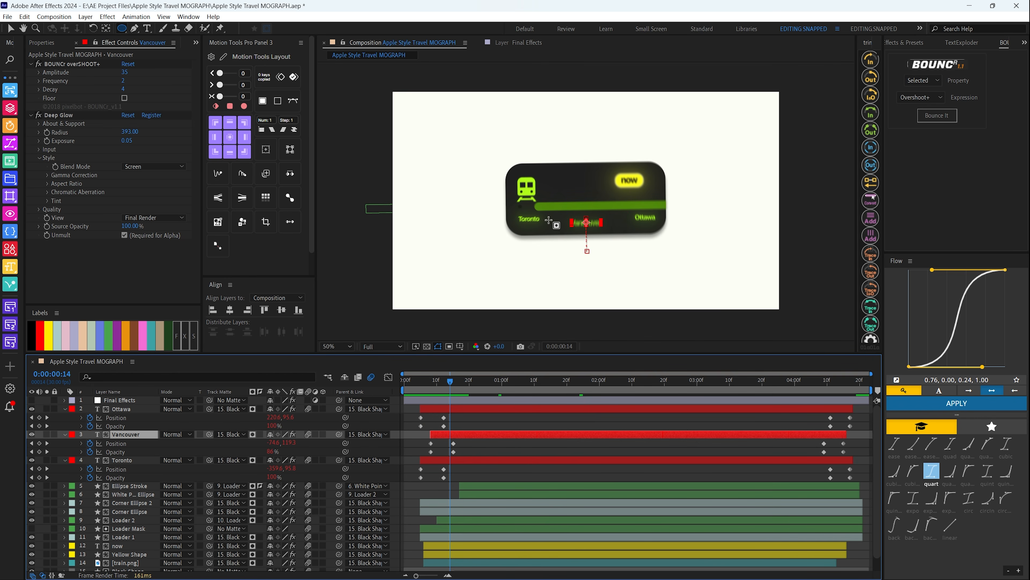
key(space)
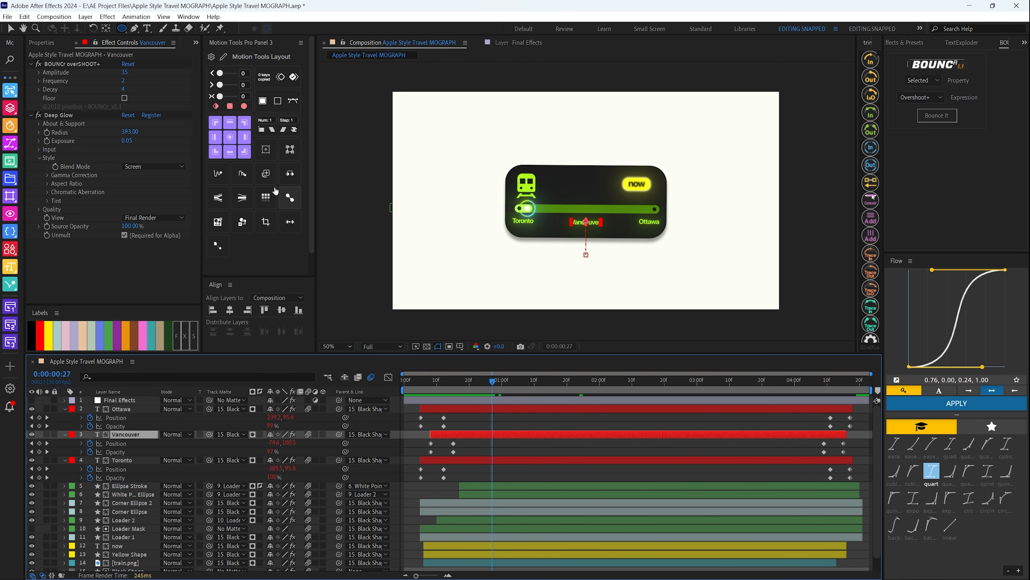
drag(493, 385, 809, 382)
key(space)
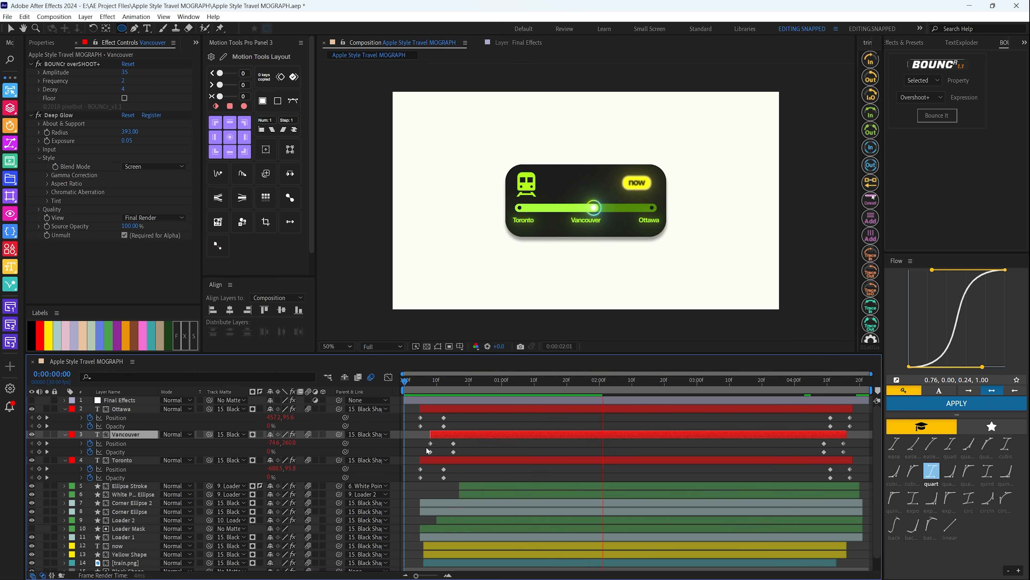
key(space)
At 0:00:01:04, collapse the three city text layers' keyframes and show the Final Effects layer with its Sharpen and Noise effects
click(515, 382)
click(122, 409)
shift+click(126, 461)
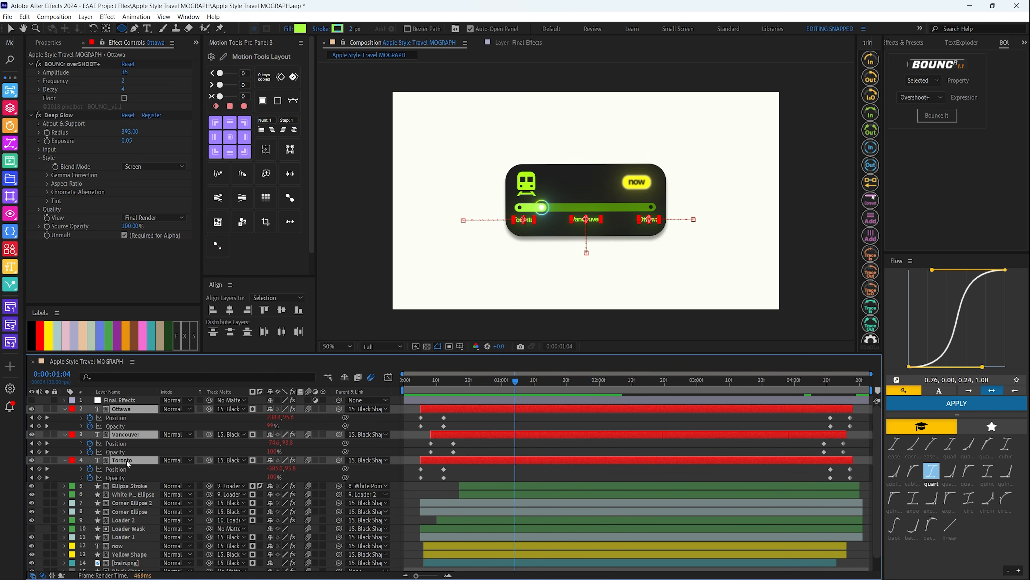
key(u)
click(66, 401)
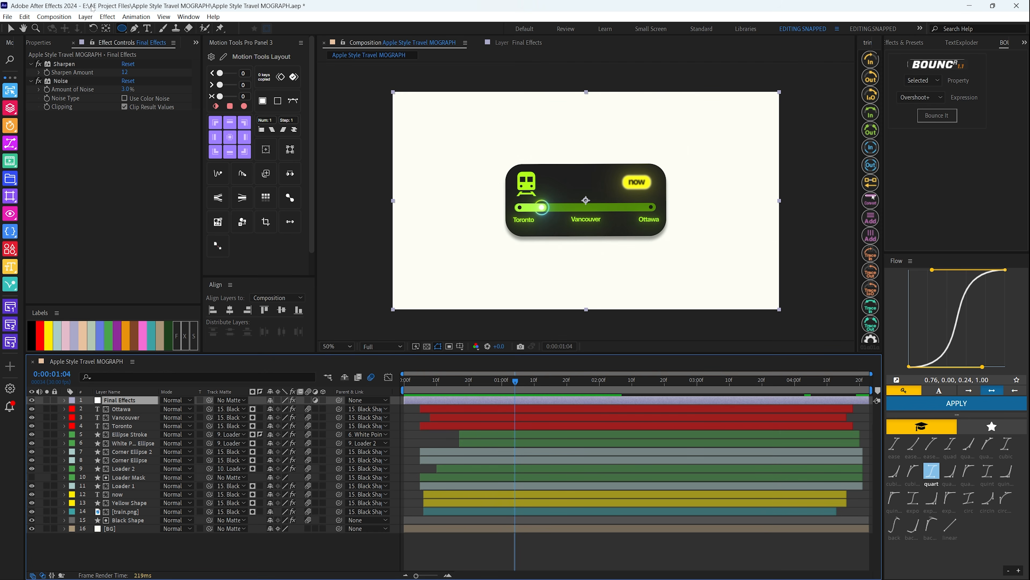